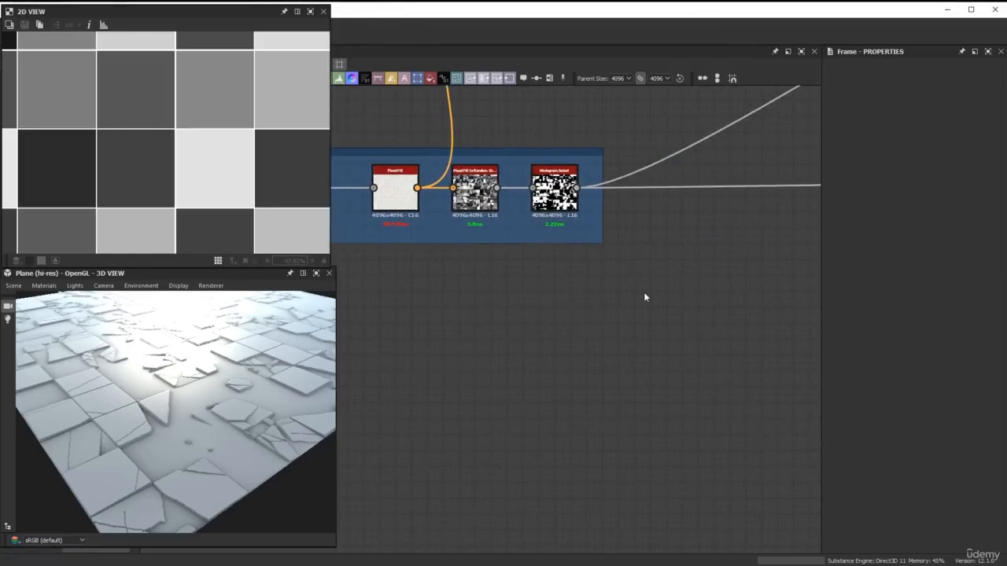
Step: Branch an Invert Grayscale node off the Histogram Select in the "Remove some tiles" frame and set its Invert option to False
scroll(644, 293, "down", 2)
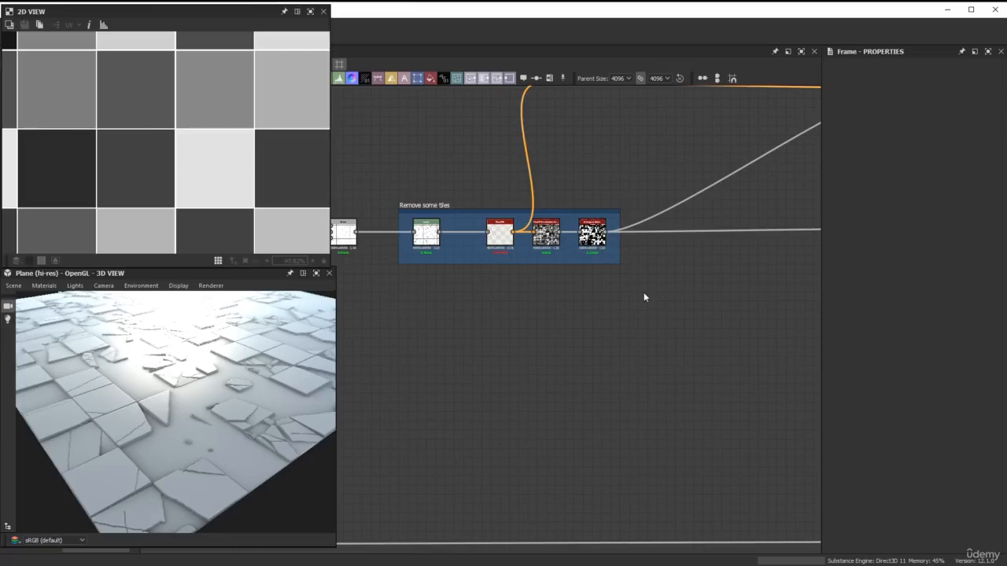
middle_click_drag(640, 293, 512, 259)
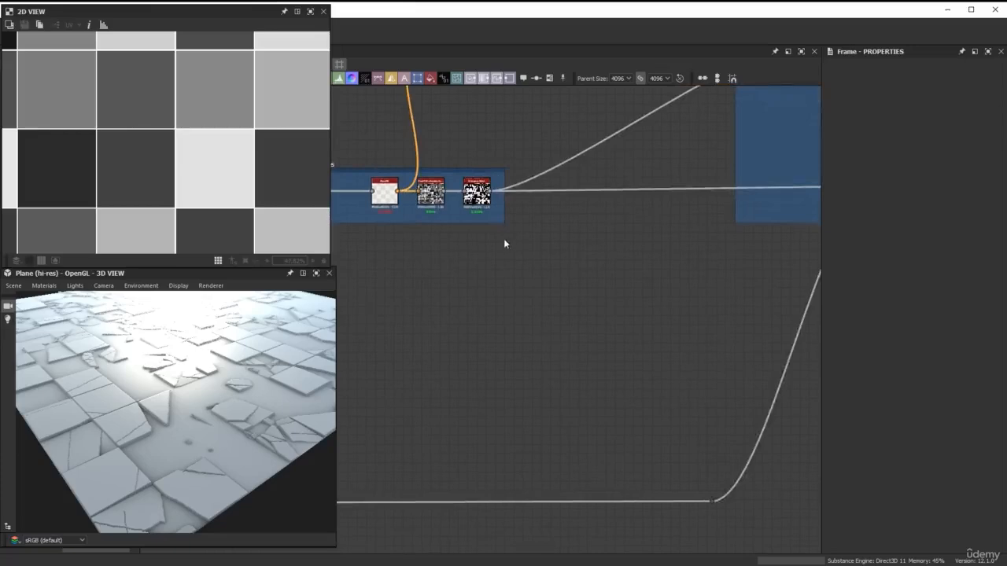
scroll(505, 244, "up", 1)
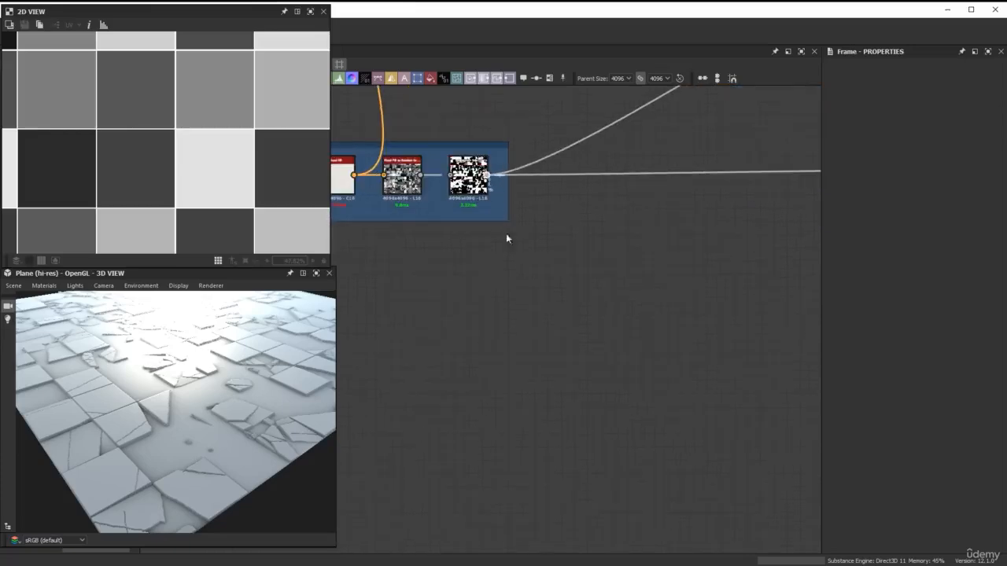
left_click_drag(488, 175, 583, 409)
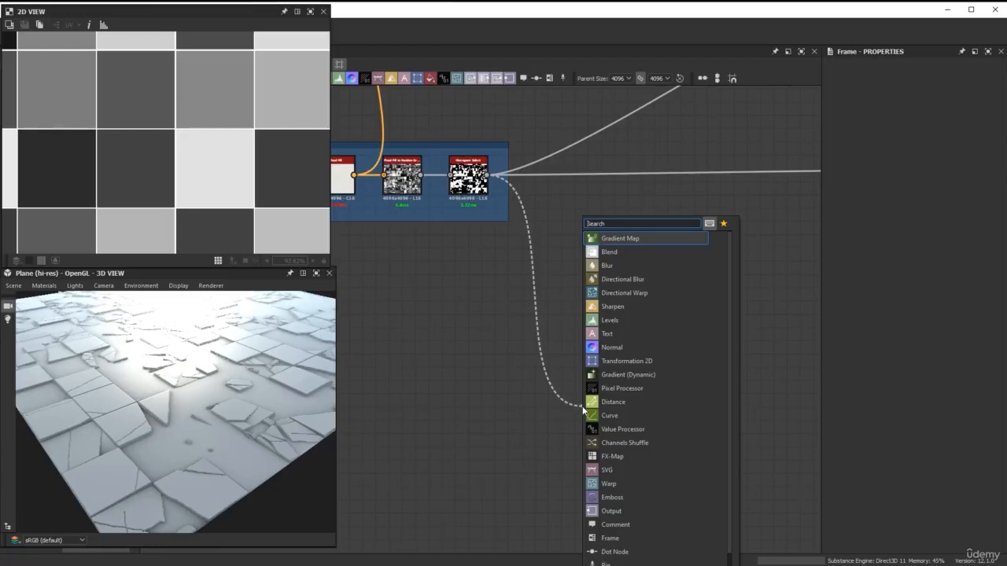
type("invert g")
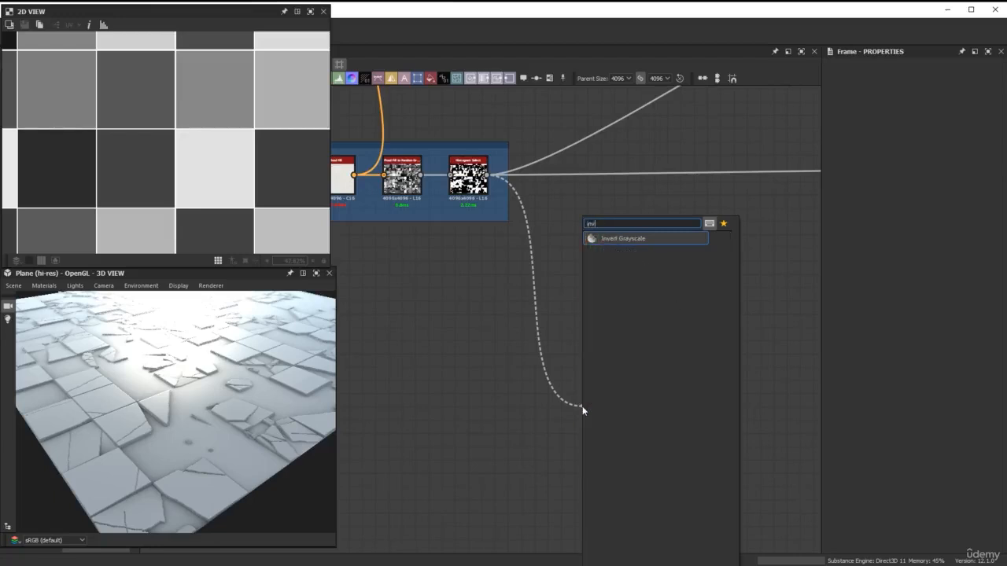
key("Return")
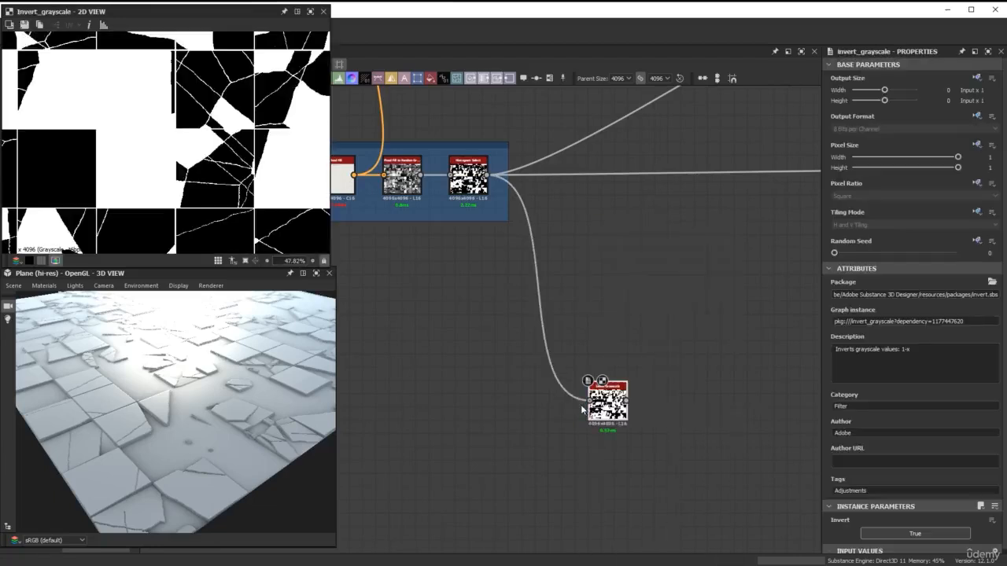
left_click(916, 535)
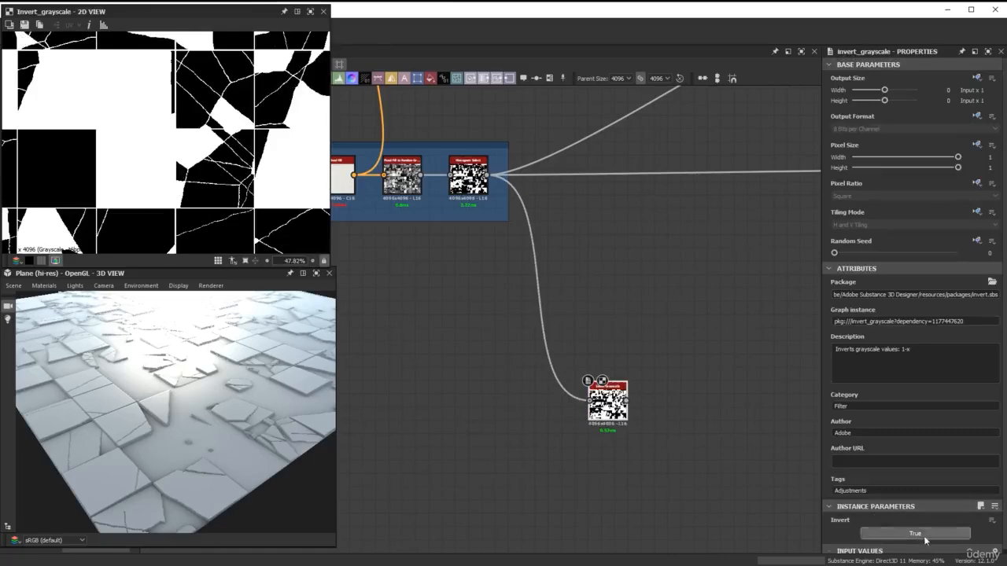
scroll(190, 163, "down", 6)
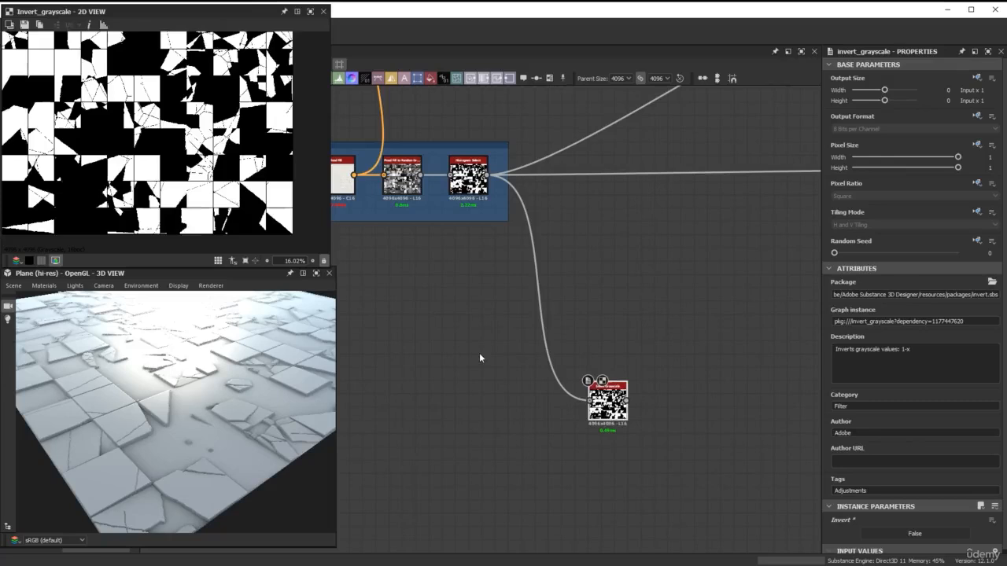
Step: Move the Invert Grayscale node down into the empty area below the long horizontal link
scroll(479, 353, "down", 2)
scroll(569, 465, "down", 2)
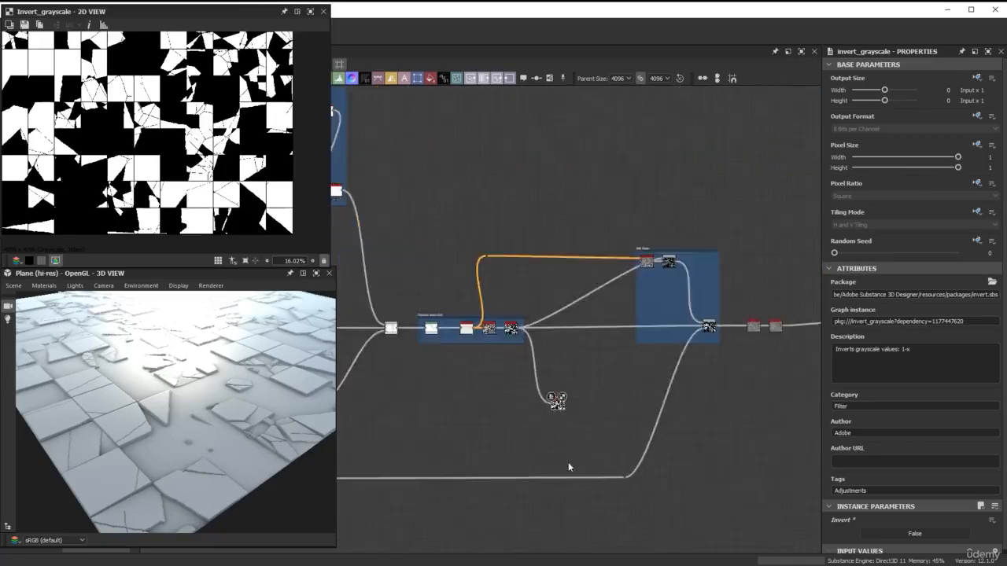
middle_click_drag(569, 464, 666, 238)
left_click_drag(663, 214, 684, 358)
Step: Add a frame around the Invert Grayscale node and title it "Mask of all tiles"
scroll(686, 355, "up", 3)
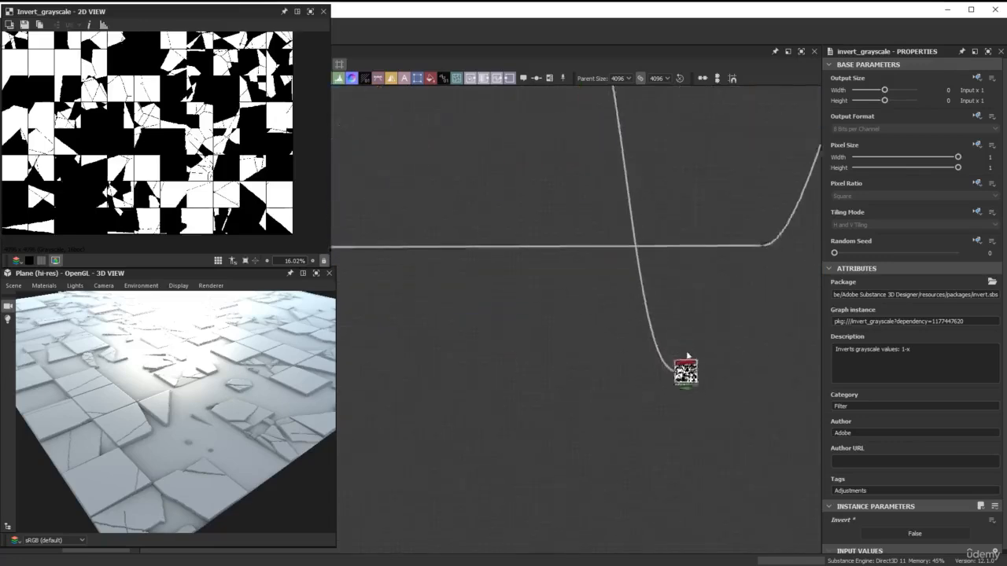
middle_click_drag(687, 355, 621, 356)
scroll(621, 355, "up", 2)
right_click(614, 387)
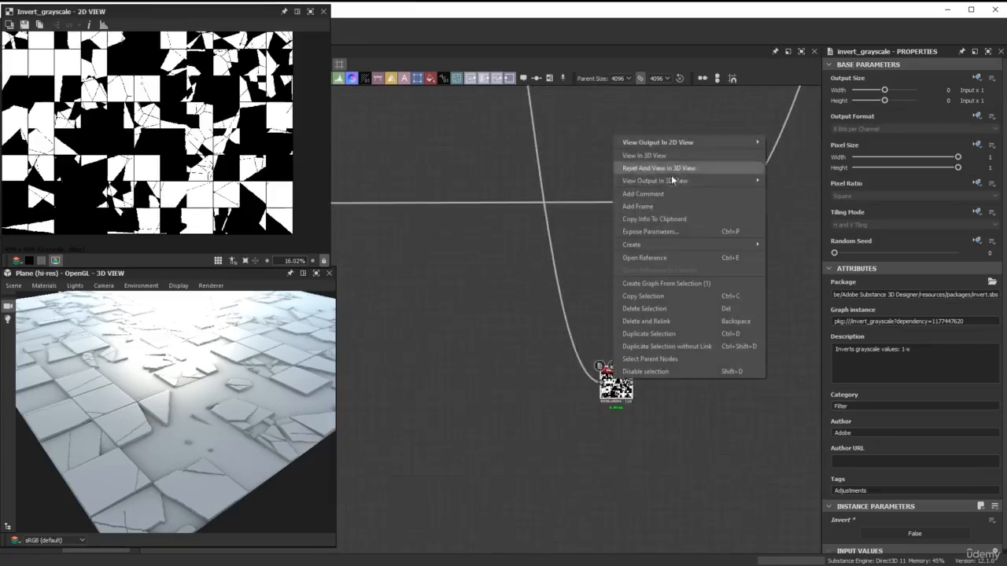
left_click(666, 210)
double_click(888, 121)
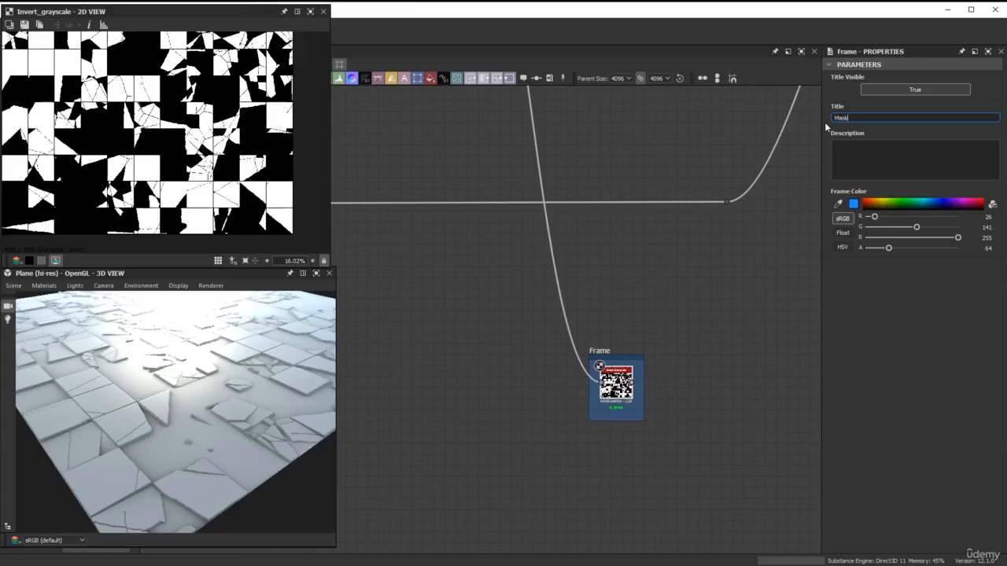
type("Mask of all tiles")
key("Return")
Step: Branch an Invert Grayscale node off the Threshold node near the start of the graph and check its grid pattern
scroll(650, 334, "down", 5)
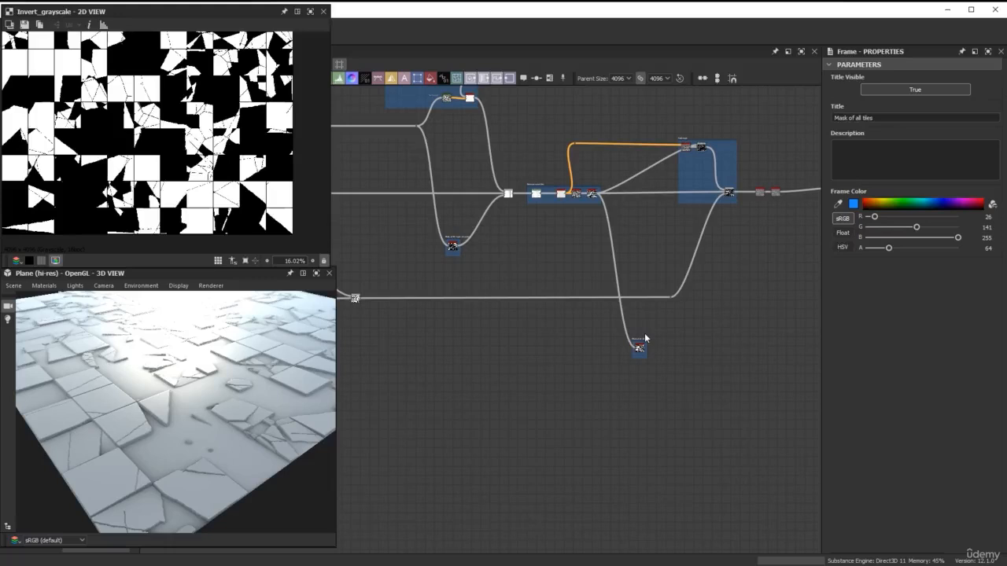
middle_click_drag(527, 274, 411, 254)
scroll(621, 248, "up", 2)
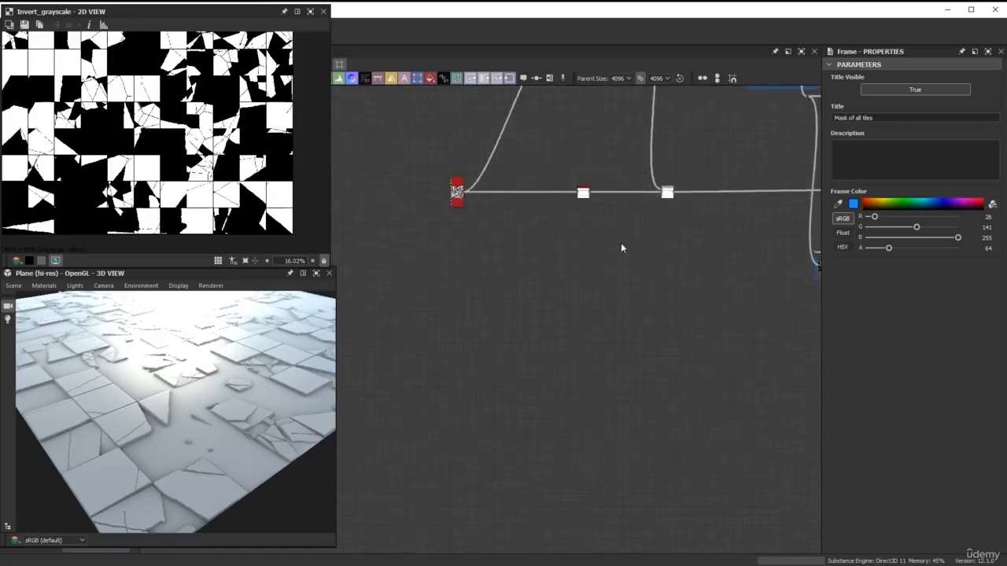
scroll(618, 245, "up", 2)
scroll(598, 207, "up", 3)
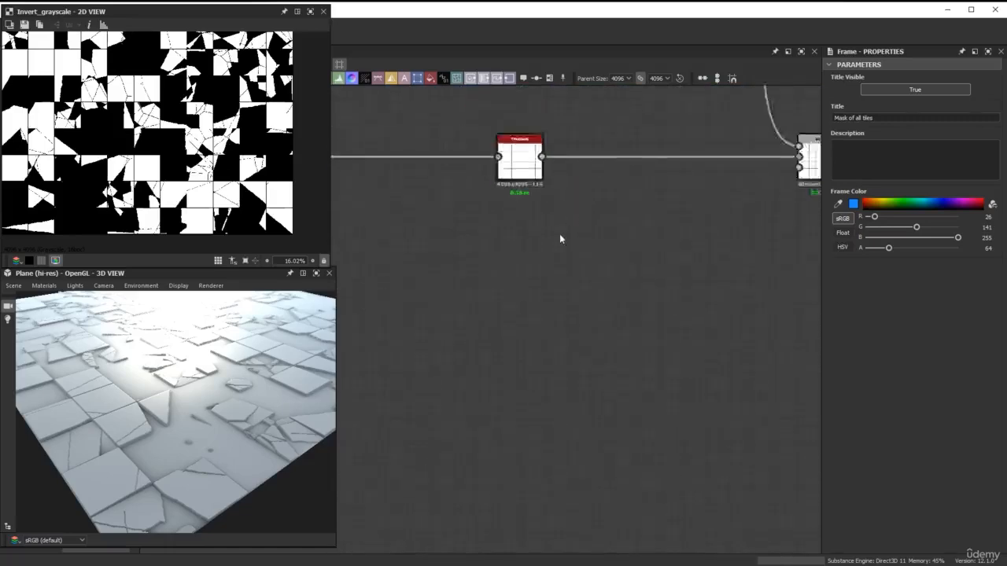
scroll(559, 234, "down", 2)
left_click_drag(505, 160, 601, 422)
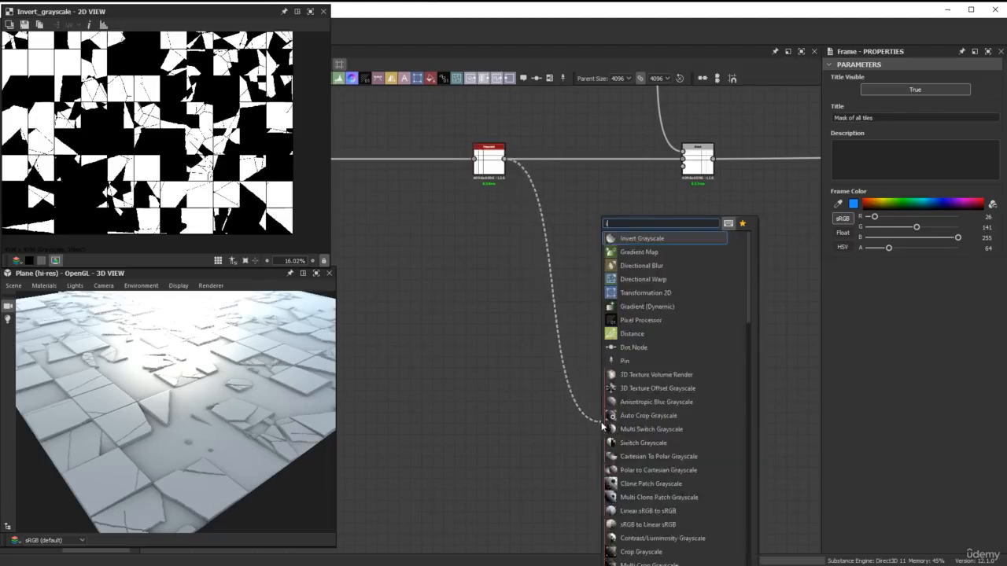
type("invert")
key("Return")
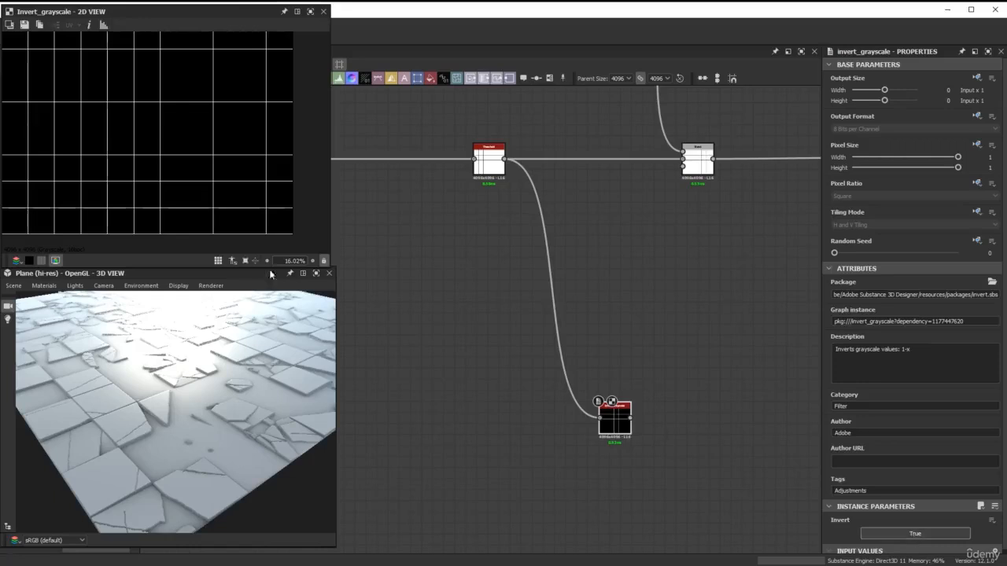
scroll(161, 193, "up", 4)
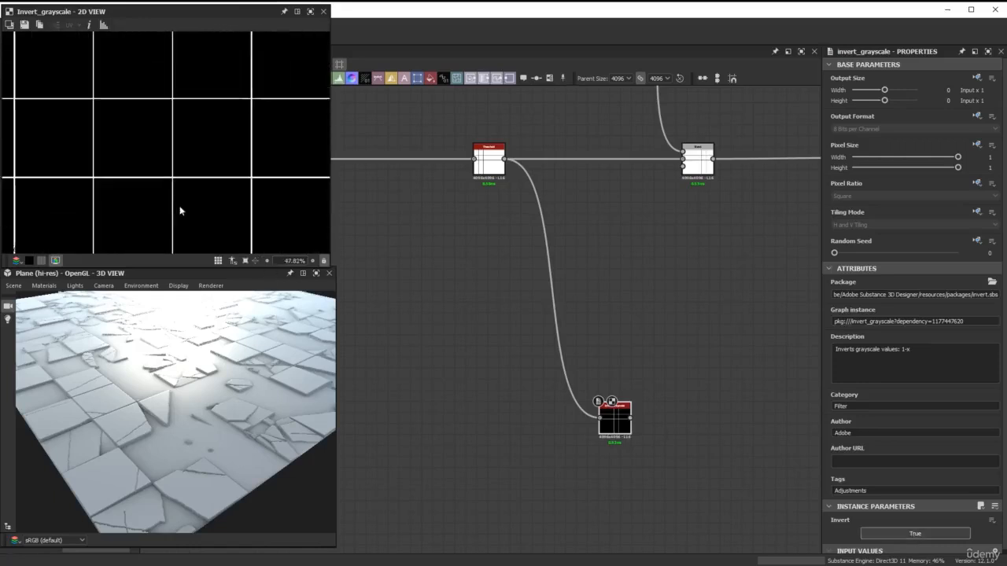
scroll(170, 211, "down", 2)
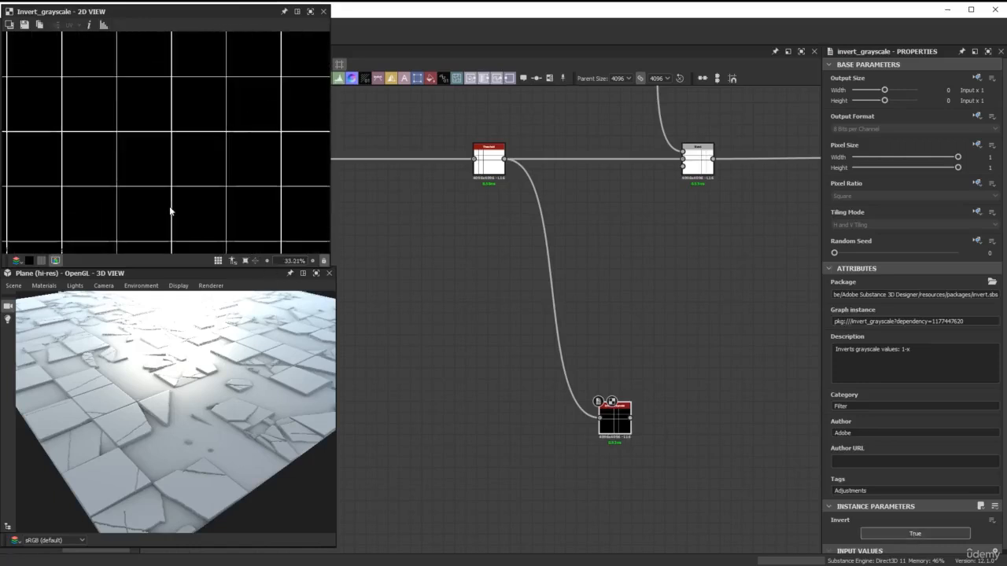
scroll(171, 211, "up", 1)
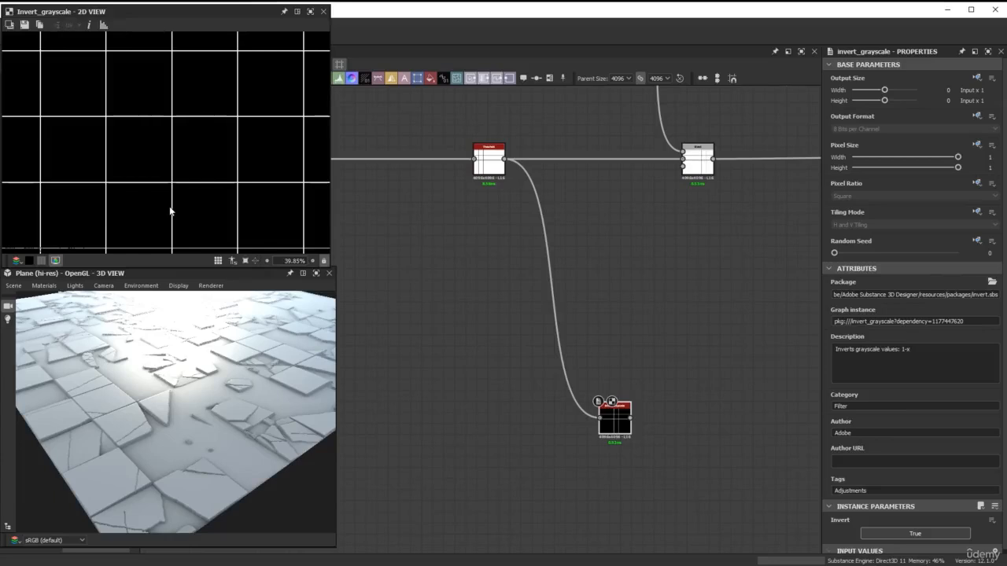
Step: Add a frame around the new Invert Grayscale node and title it "Mask of grout area"
right_click(617, 417)
left_click(682, 244)
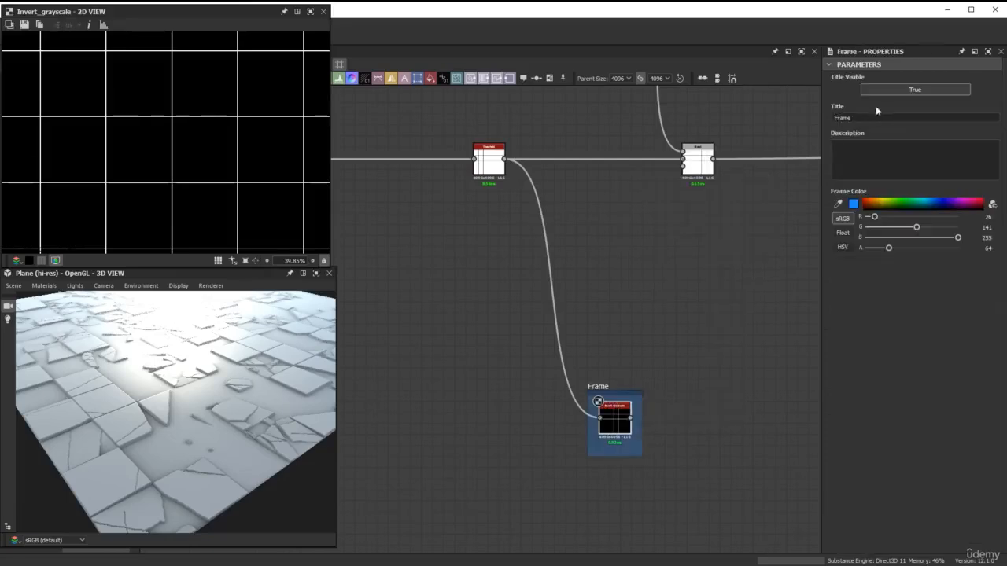
left_click(874, 118)
double_click(832, 118)
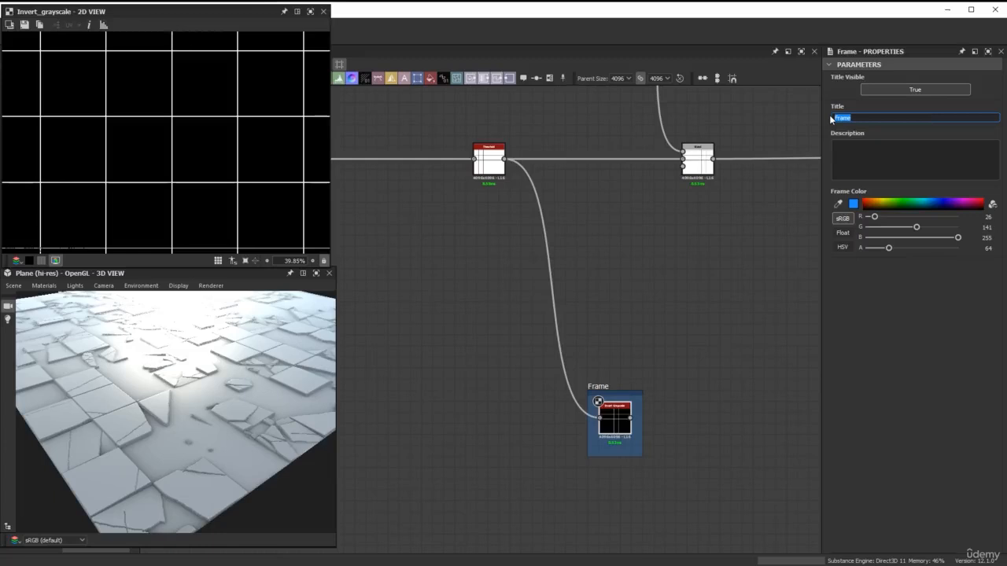
type("Mask of grout area")
key("Return")
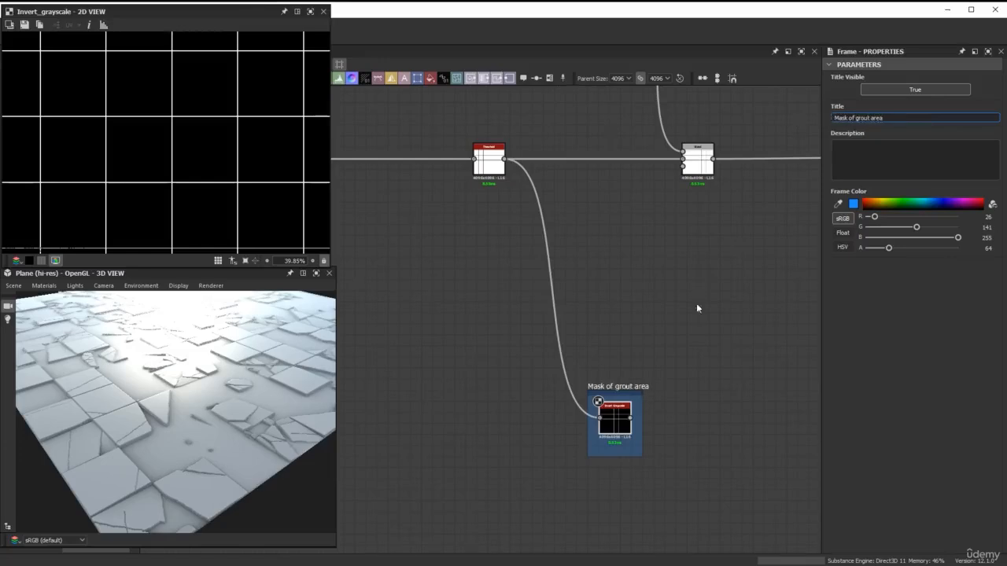
Step: Move the "Mask of grout area" frame with its node further down, clear of the main node chain
scroll(696, 309, "down", 3)
middle_click_drag(656, 314, 606, 218)
left_click_drag(614, 260, 614, 411)
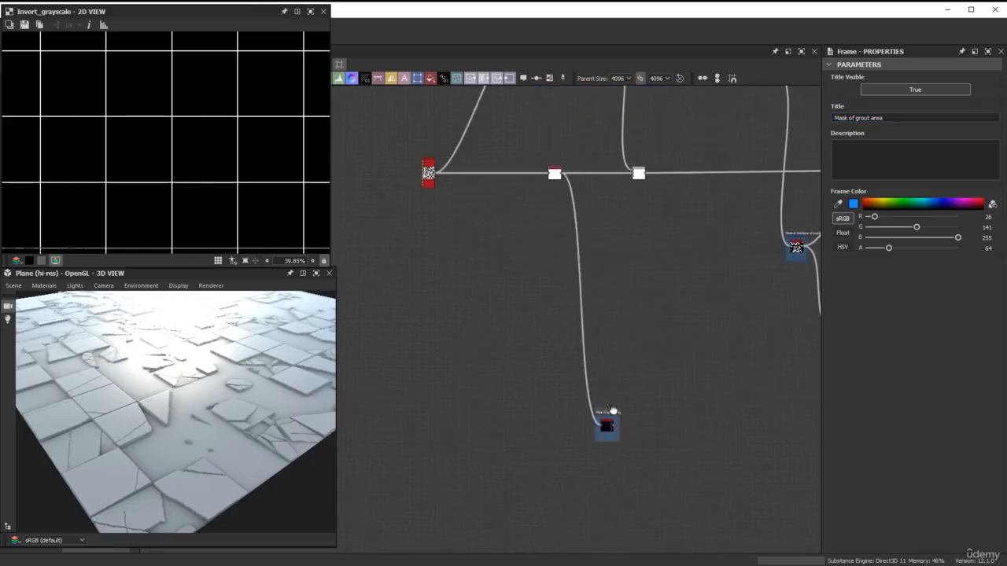
scroll(555, 326, "down", 1)
middle_click_drag(554, 328, 435, 174)
left_click_drag(486, 246, 492, 292)
Step: Add a Vector Warp Grayscale node well to the right of the grout mask, with the mask's output feeding its input
scroll(747, 255, "up", 1)
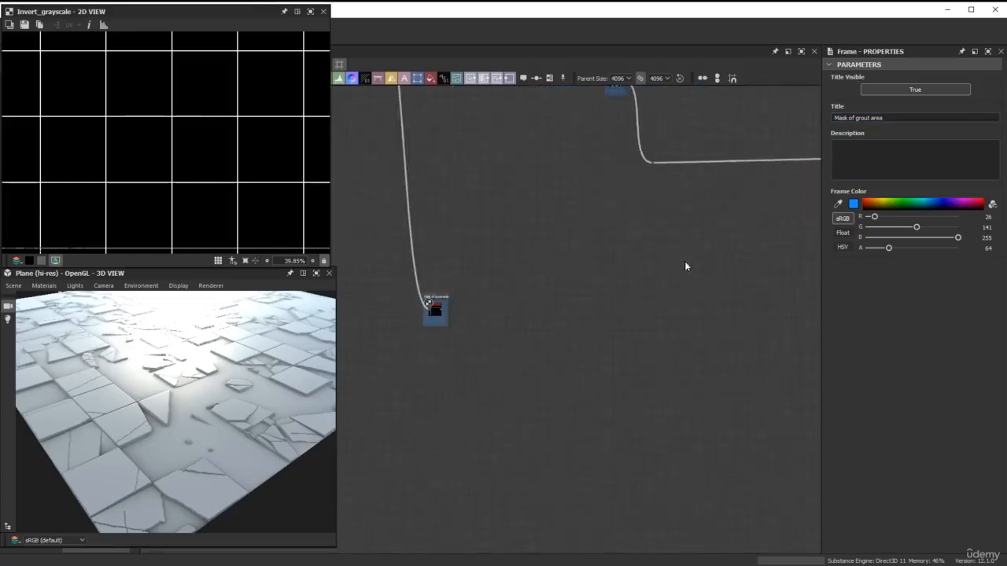
scroll(511, 275, "up", 1)
scroll(421, 293, "up", 1)
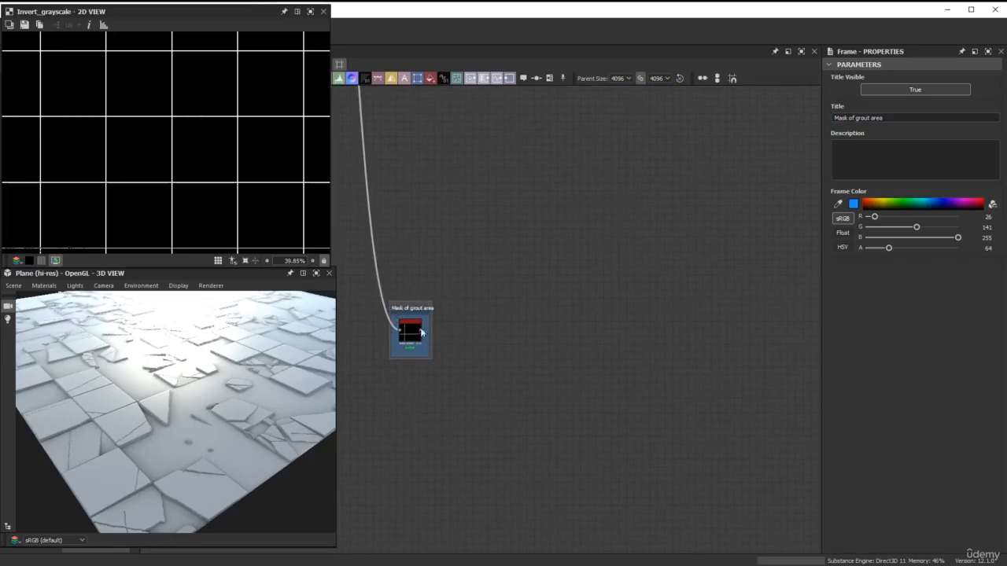
left_click_drag(421, 334, 790, 327)
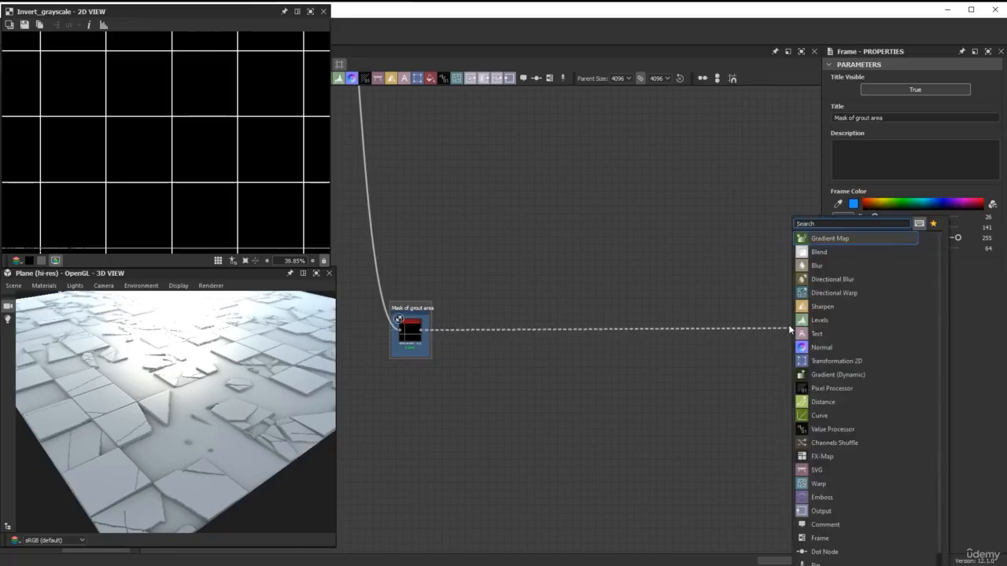
type("vect")
key("Down")
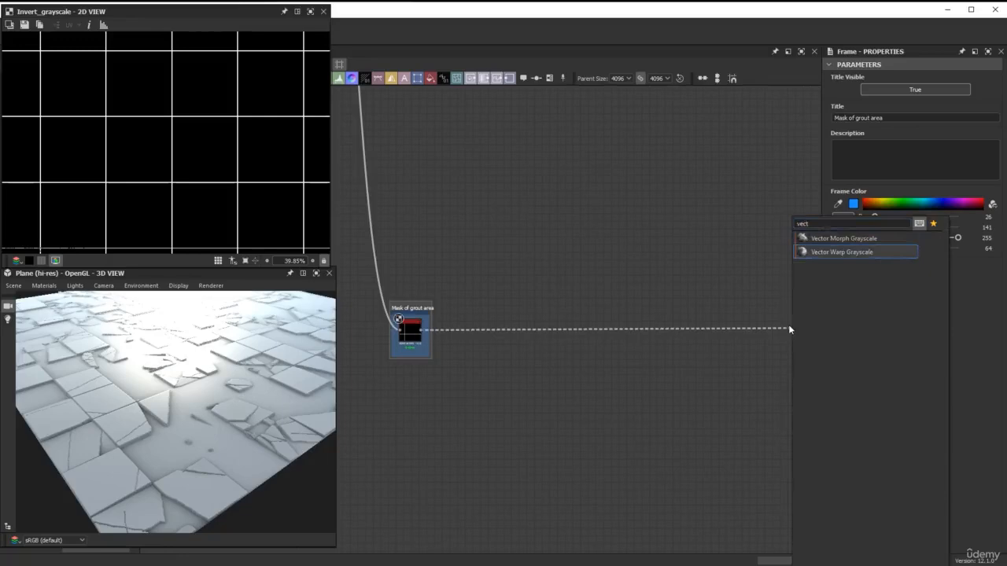
key("Return")
scroll(788, 326, "up", 2)
middle_click_drag(788, 328, 679, 248)
scroll(648, 331, "up", 2)
scroll(680, 250, "down", 3)
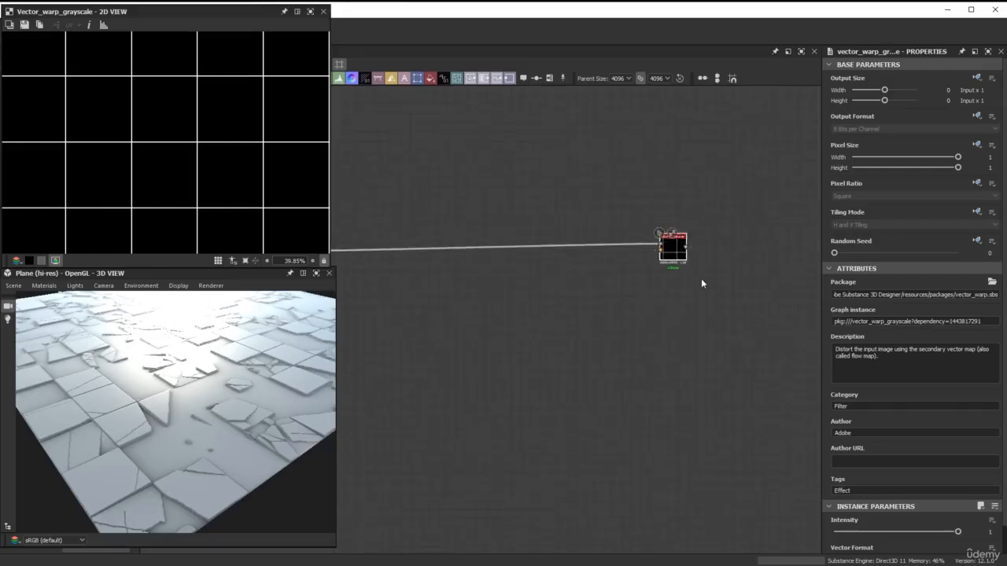
scroll(701, 279, "down", 1)
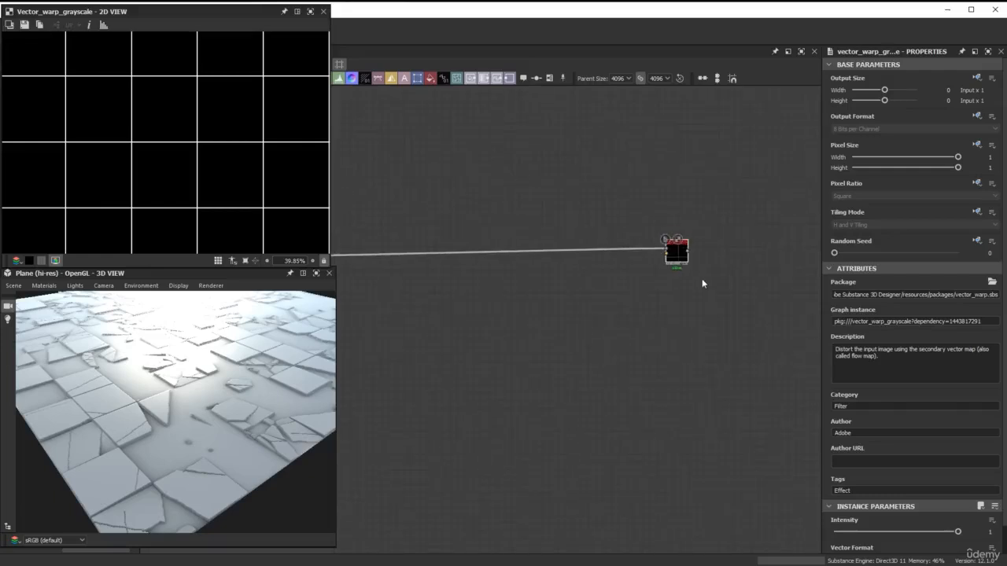
scroll(701, 278, "up", 3)
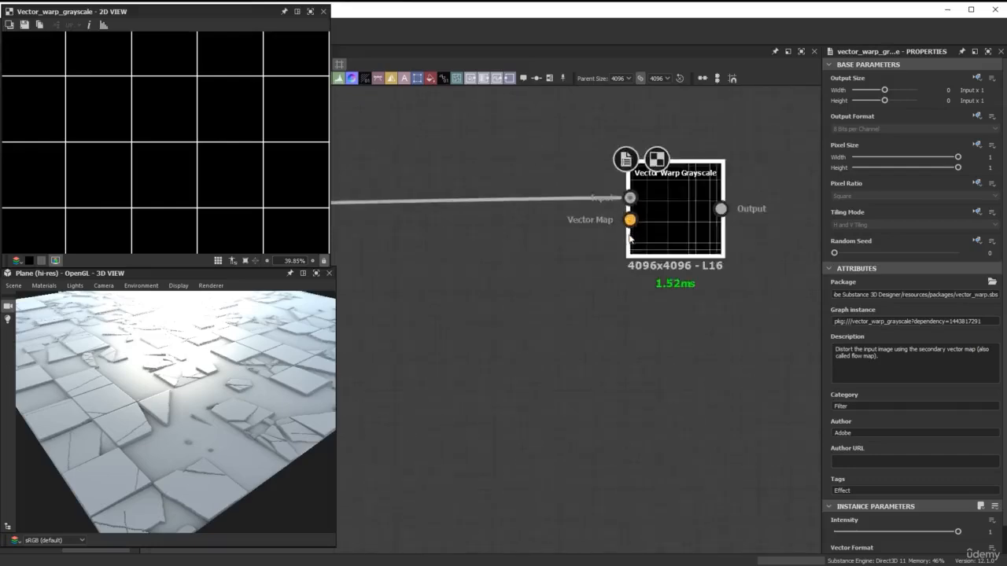
Step: Add a Cells 4 noise node to the graph while the Vector Warp Grayscale node is selected
scroll(582, 240, "down", 2)
middle_click_drag(568, 246, 657, 229)
scroll(589, 254, "down", 1)
middle_click_drag(589, 254, 638, 223)
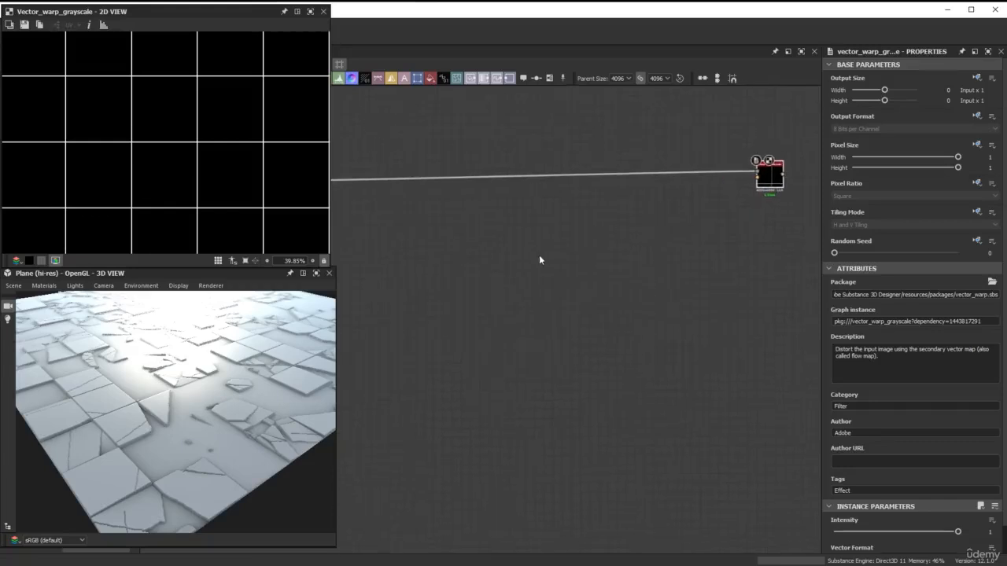
key("space")
type("cell")
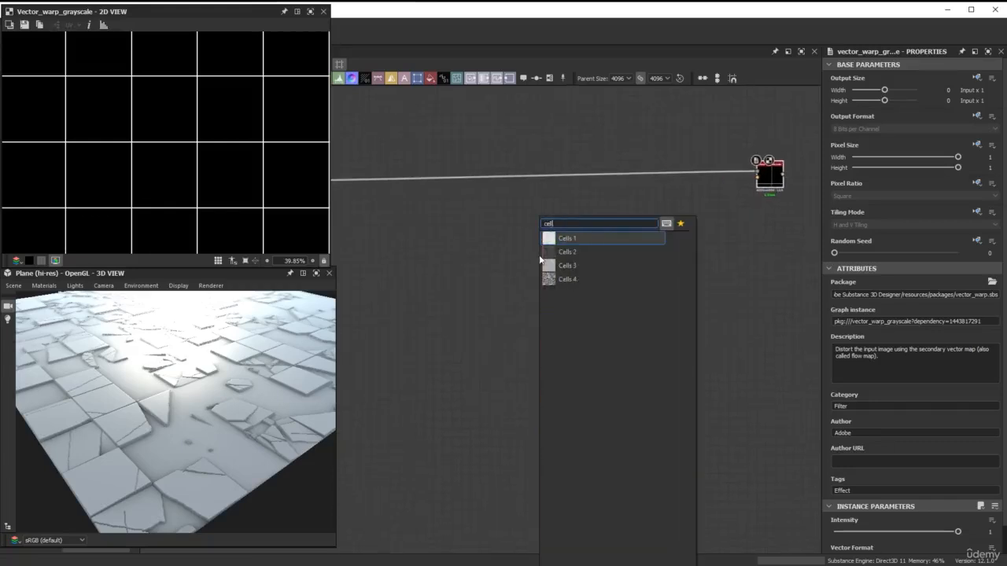
key("Down")
key("Down")
key("Down")
key("Return")
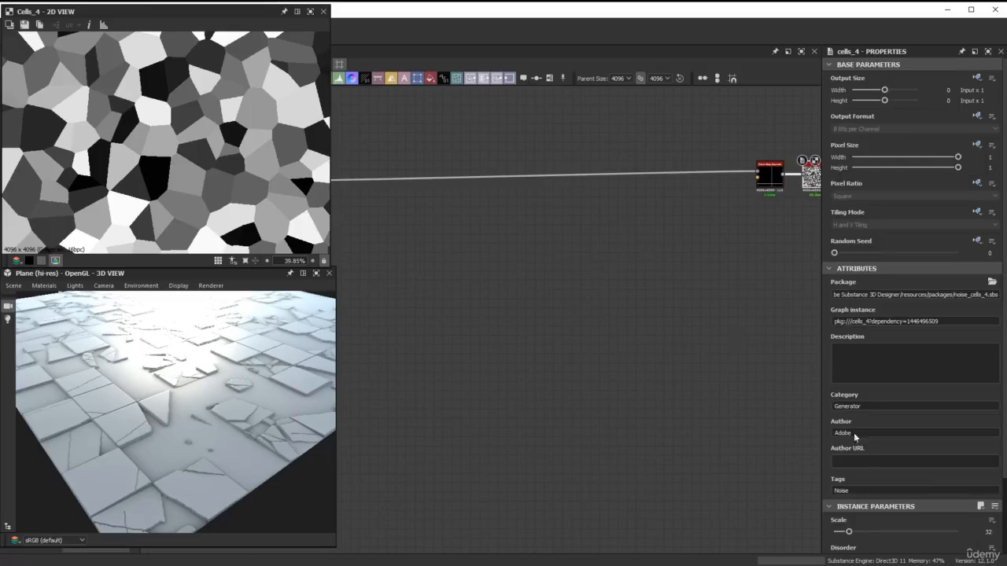
Step: Set the Cells 4 node's scale to 50 and check the whole noise pattern in the preview
scroll(924, 498, "down", 3)
left_click(984, 444)
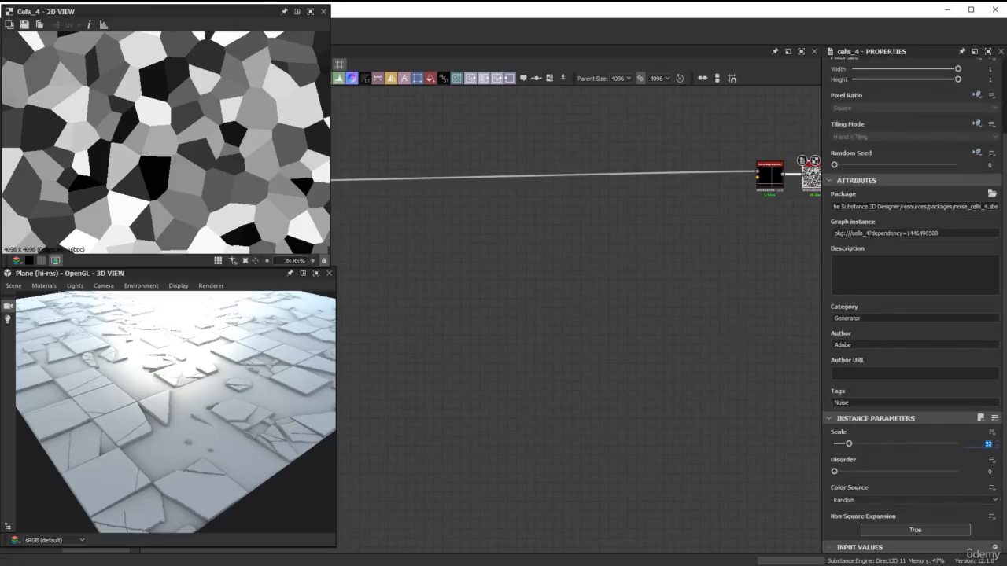
type("50")
key("Return")
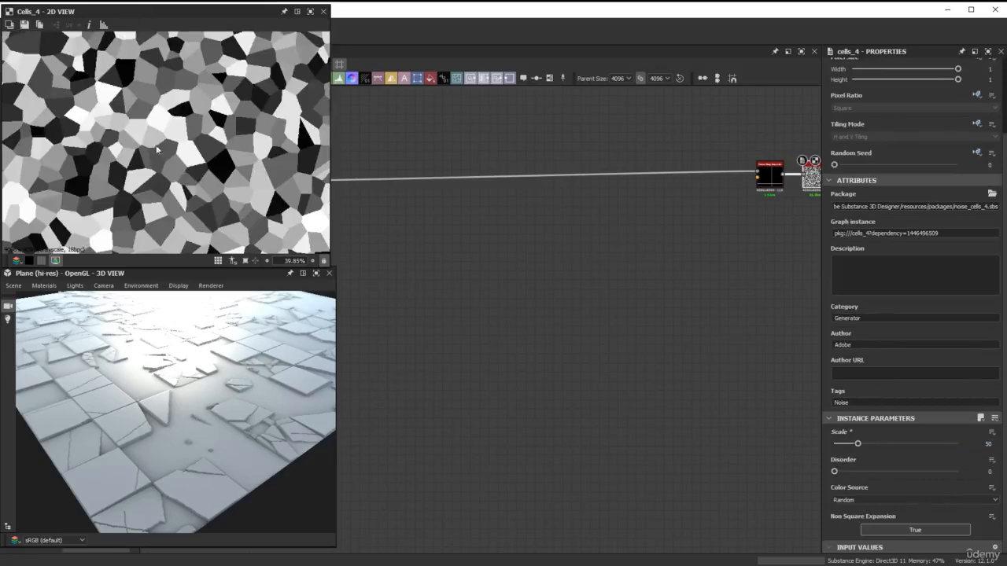
scroll(158, 150, "down", 4)
scroll(183, 192, "down", 1)
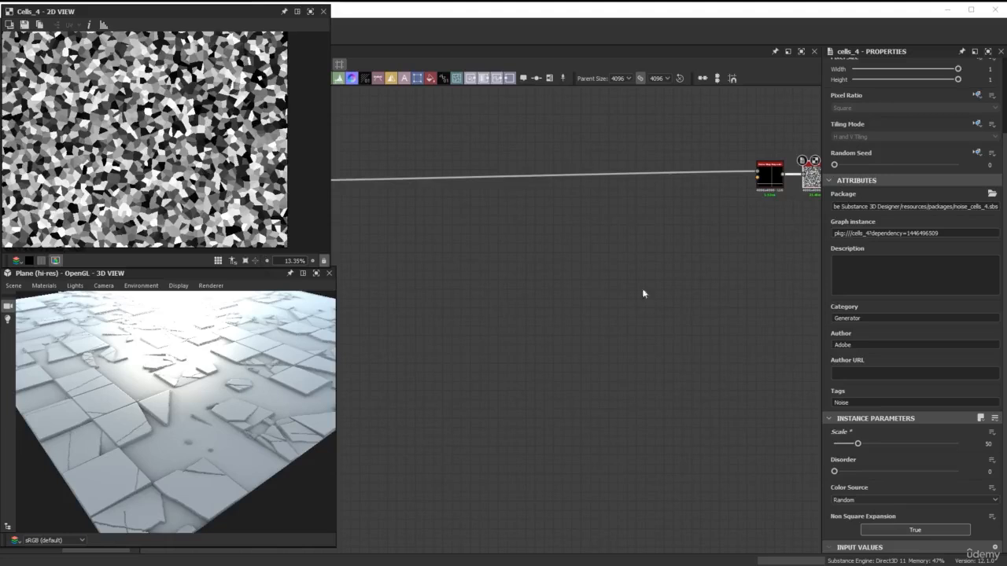
Step: Remove the link between Vector Warp Grayscale and Cells 4, and place Cells 4 below and slightly left of the warp node
middle_click_drag(642, 288, 347, 228)
middle_click_drag(520, 181, 489, 276)
scroll(489, 276, "up", 2)
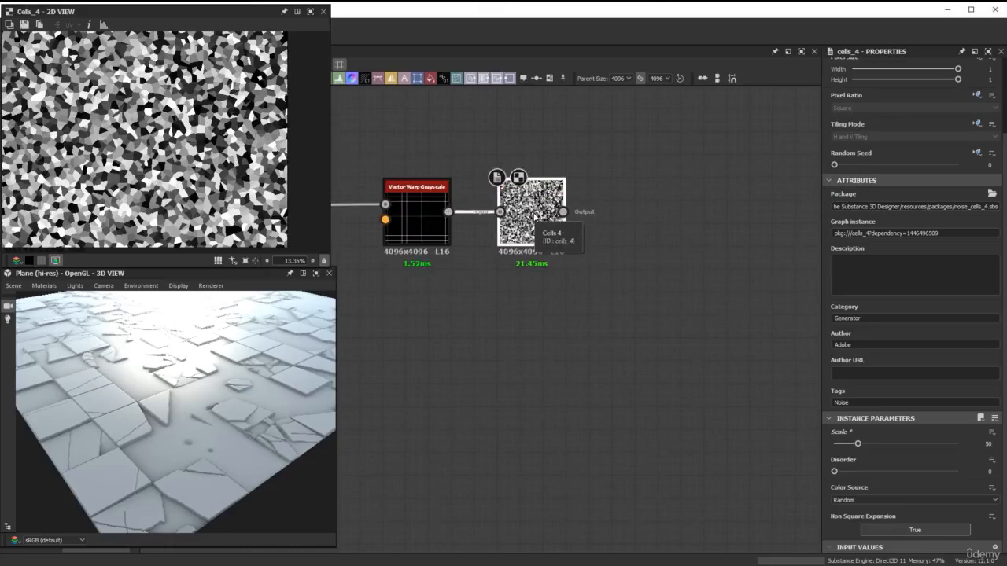
left_click_drag(533, 216, 604, 414)
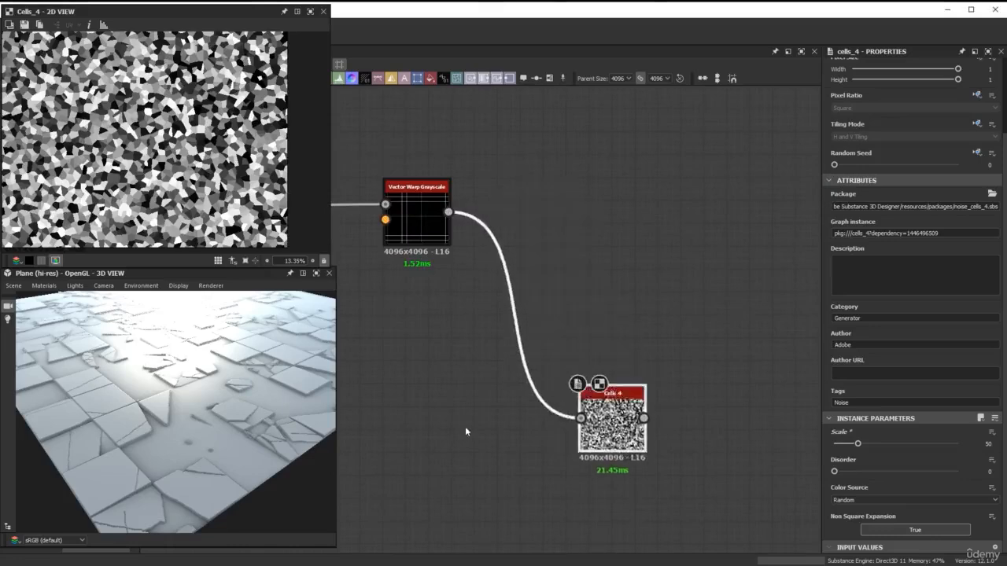
scroll(564, 296, "down", 2)
middle_click_drag(465, 426, 572, 287)
left_click_drag(543, 323, 613, 247)
key("Delete")
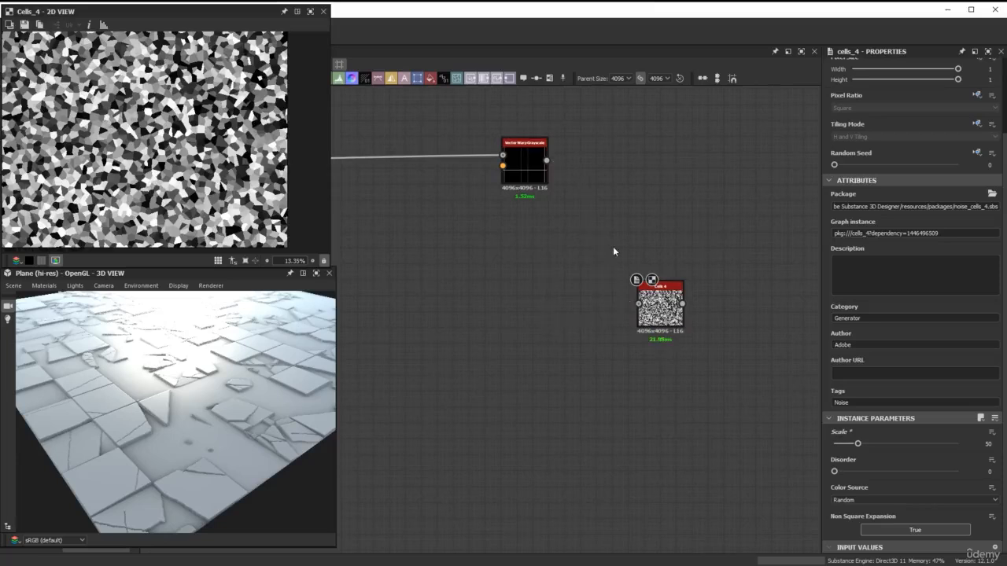
scroll(601, 267, "down", 1)
left_click_drag(656, 265, 480, 305)
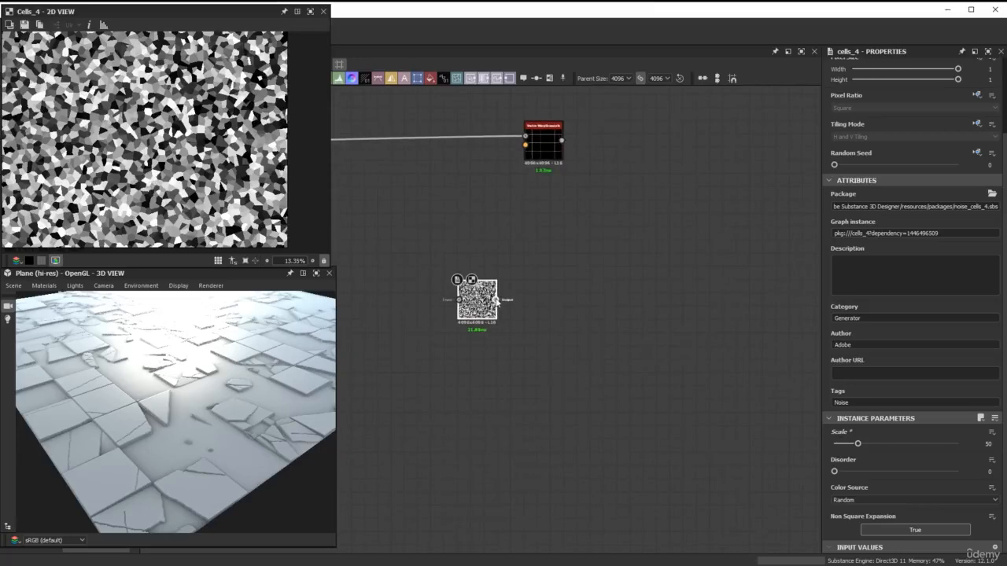
Step: Add a Transformation 2D node fed by Cells 4 and enlarge its pattern with the x2 stretch twice
left_click_drag(496, 298, 589, 226)
type("tran")
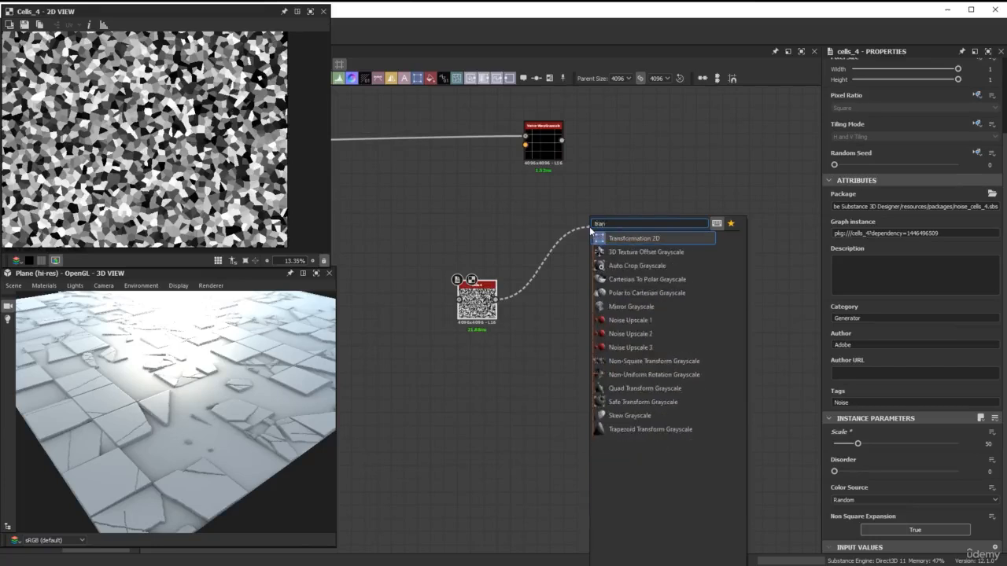
key("Return")
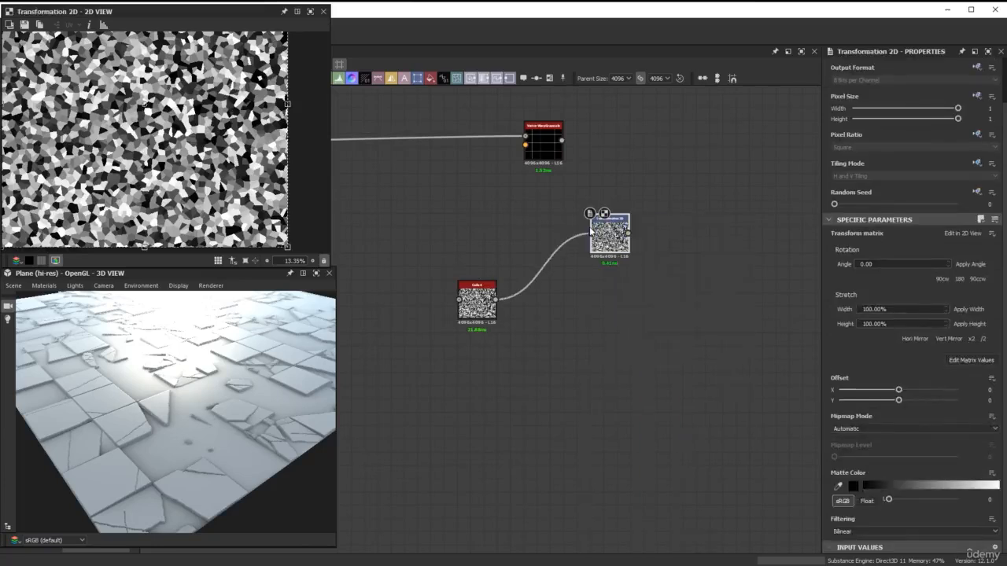
left_click(971, 340)
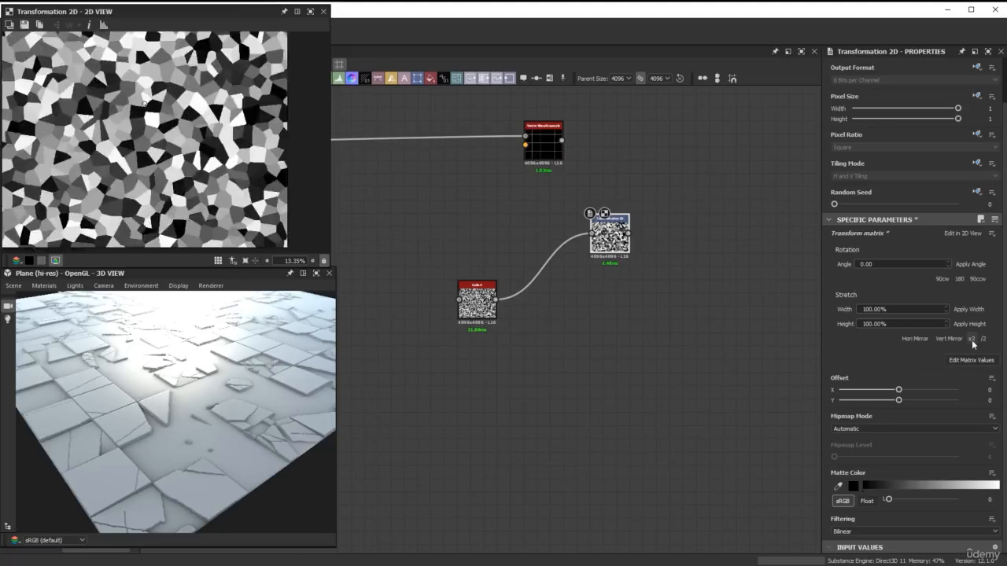
scroll(723, 334, "down", 2)
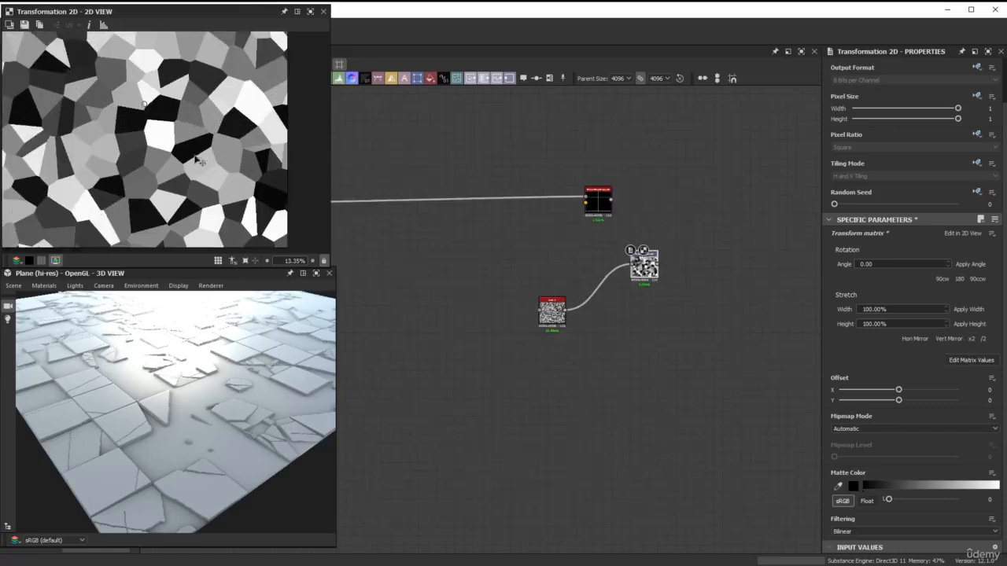
scroll(200, 160, "down", 3)
scroll(228, 173, "up", 1)
scroll(580, 282, "up", 3)
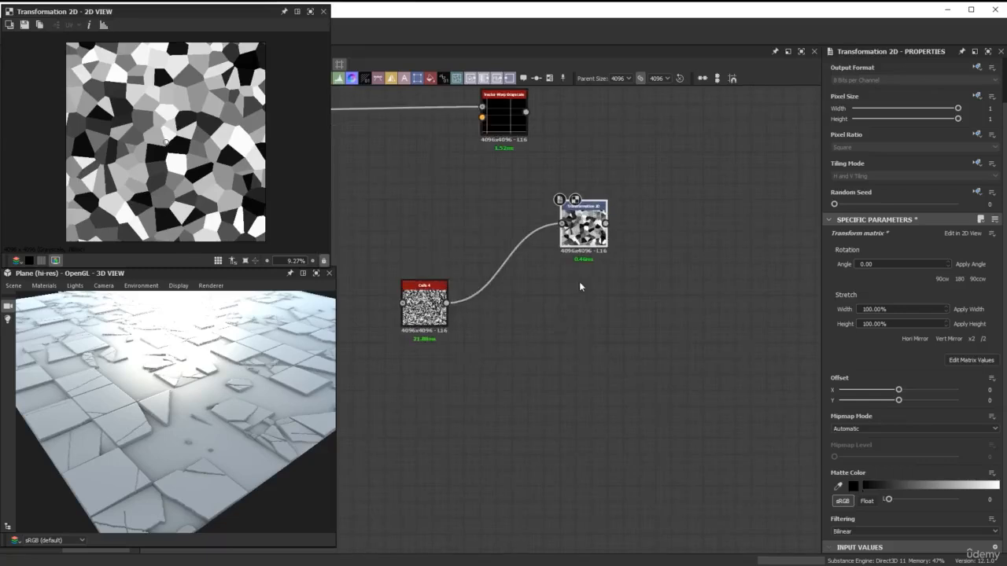
Step: Move the Cells 4 and Transformation 2D nodes further down together, and shift Transformation 2D slightly up
left_click_drag(611, 365, 407, 197)
left_click_drag(580, 234, 531, 325)
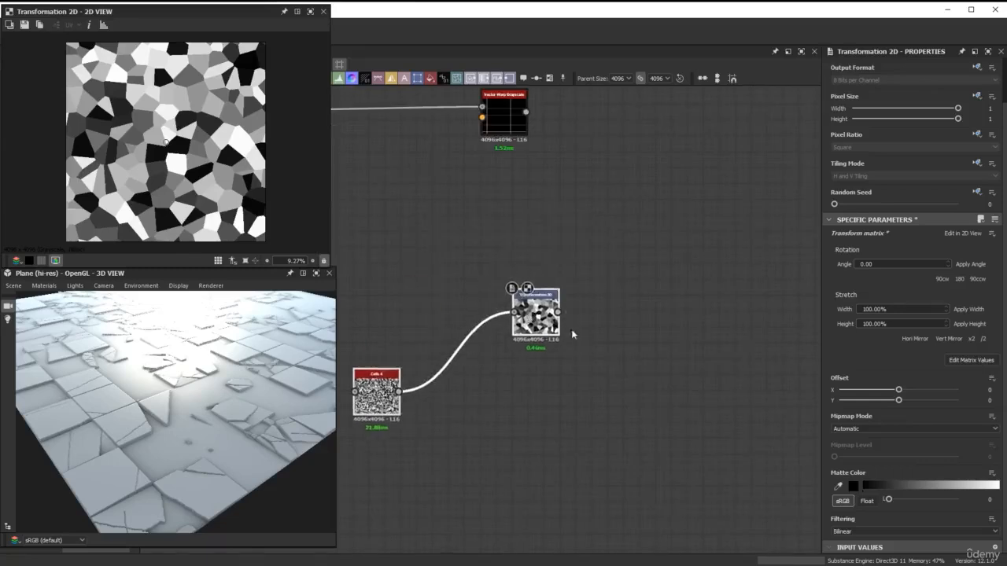
middle_click_drag(585, 325, 595, 267)
left_click_drag(563, 276, 548, 252)
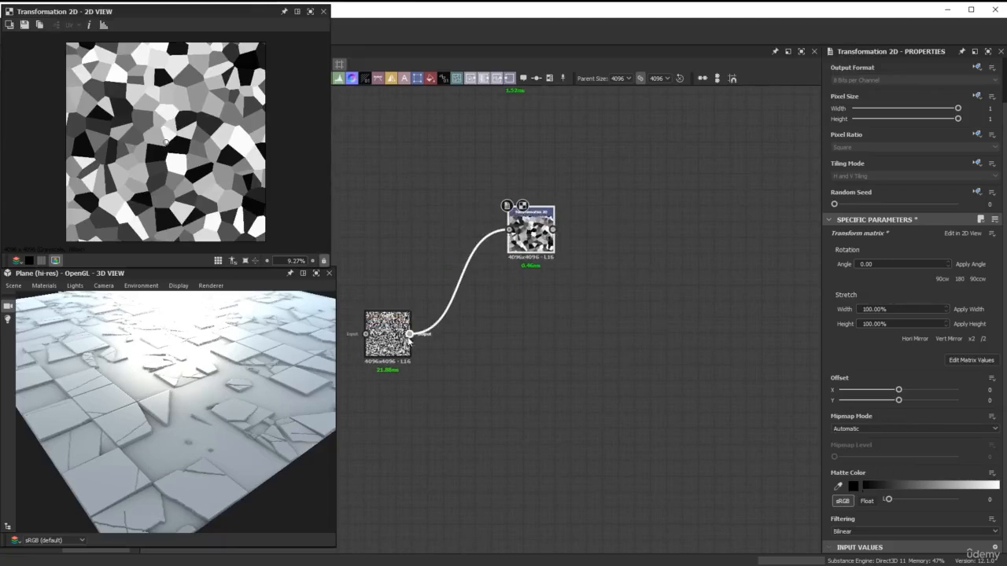
Step: Add a Blend node with Cells 4 as its background and the Transformation 2D output as its foreground
left_click_drag(410, 333, 663, 333)
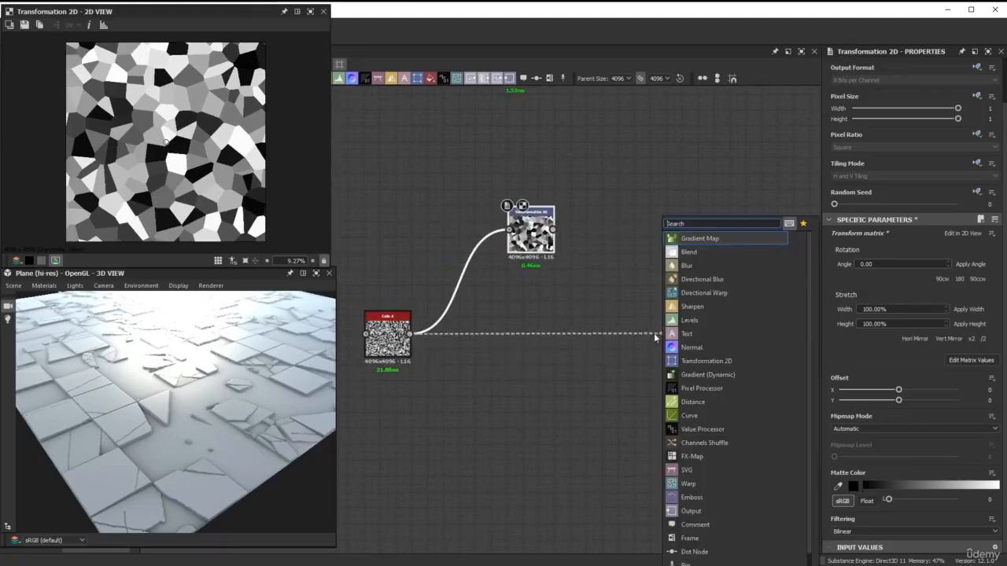
left_click(689, 252)
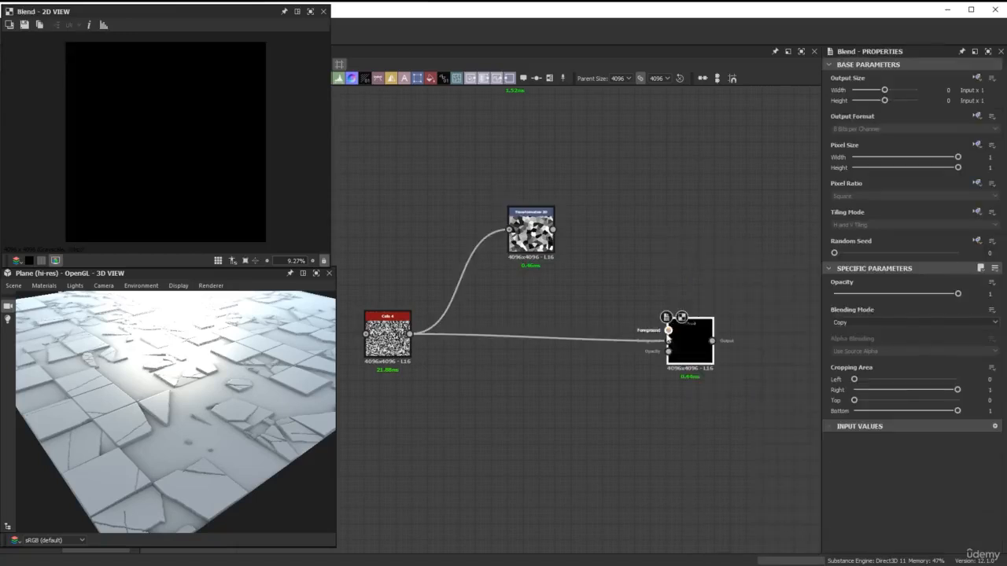
left_click_drag(572, 246, 553, 228)
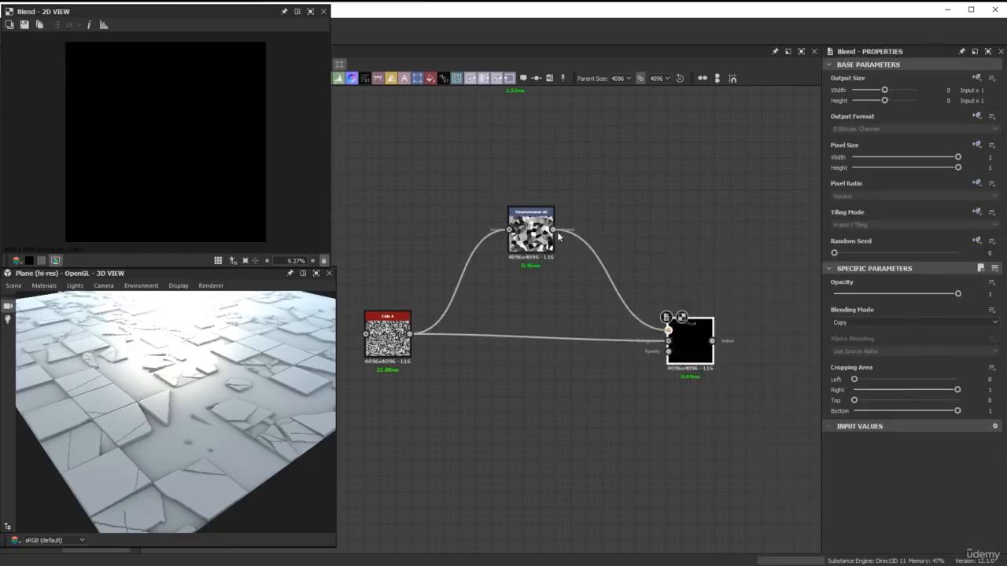
left_click_drag(692, 334, 691, 317)
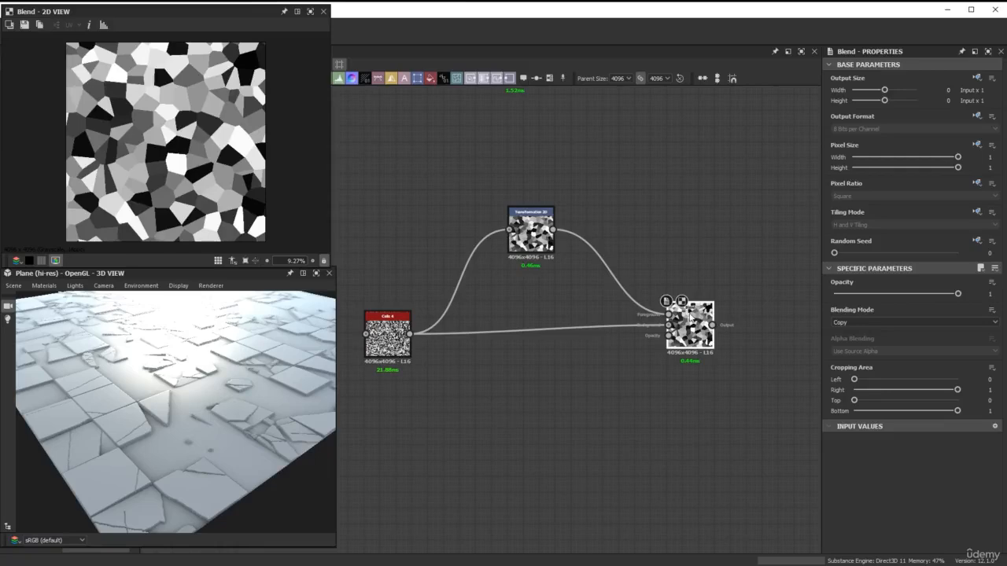
Step: Add a Histogram Select node below, fed by the Transformation 2D output
left_click_drag(553, 230, 542, 400)
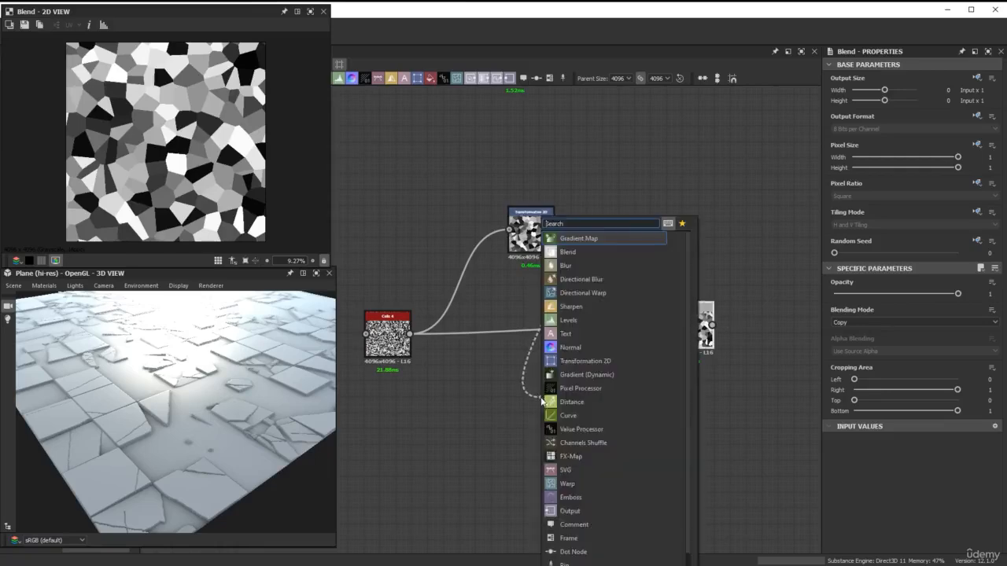
type("his")
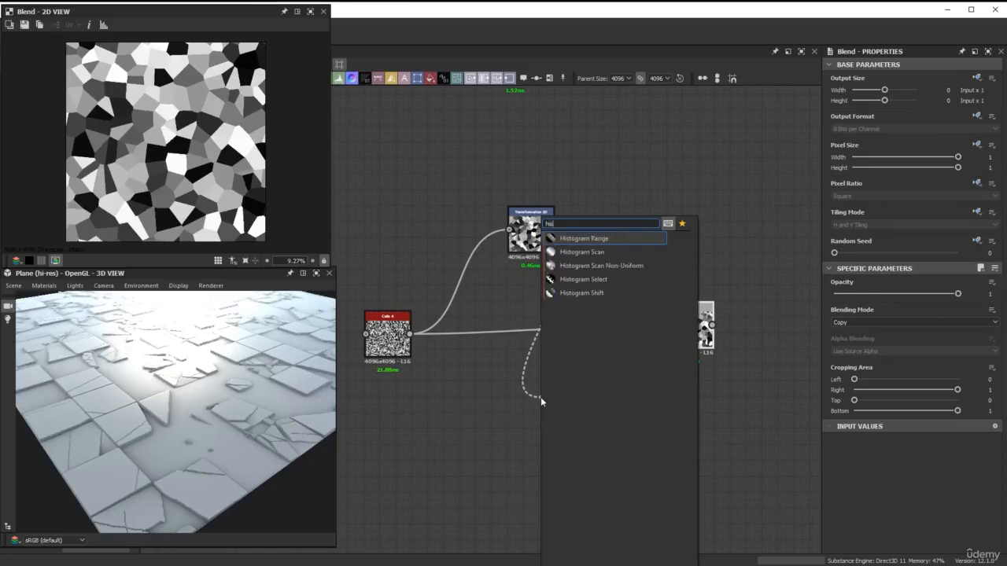
key("Down")
key("Down")
key("Down")
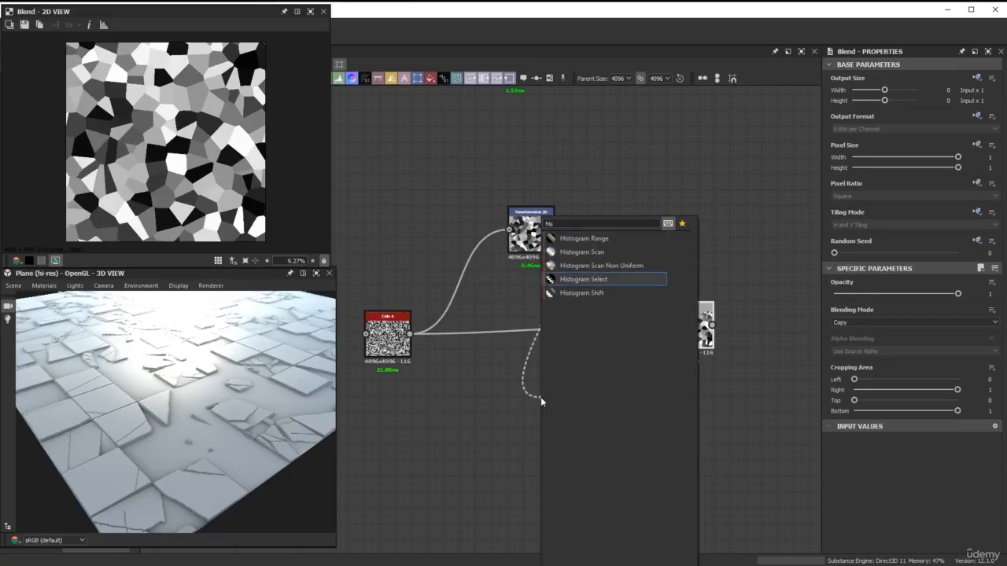
key("Return")
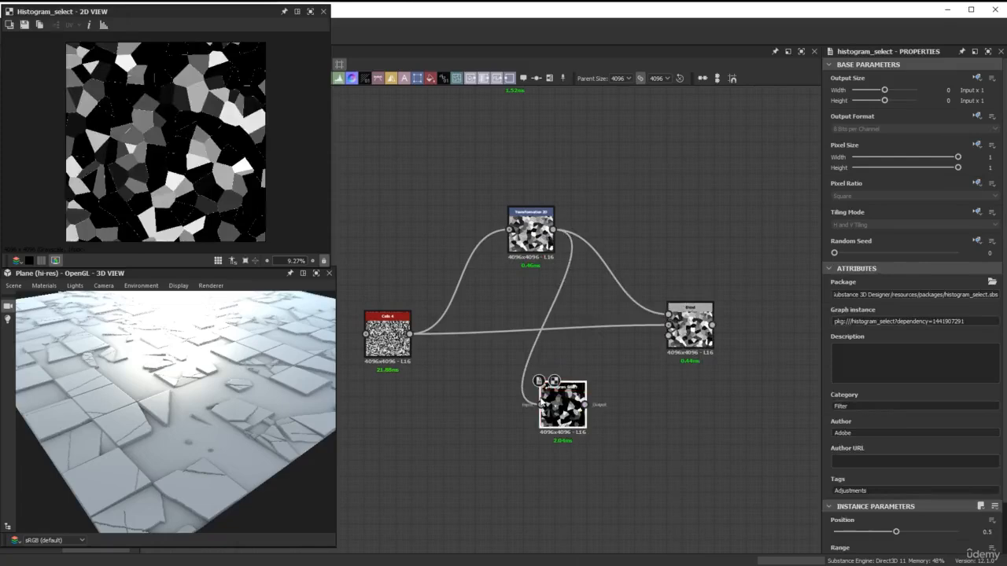
Step: Set the Histogram Select node's contrast to 1, range to 0.37 and position to 0.47
scroll(873, 504, "down", 2)
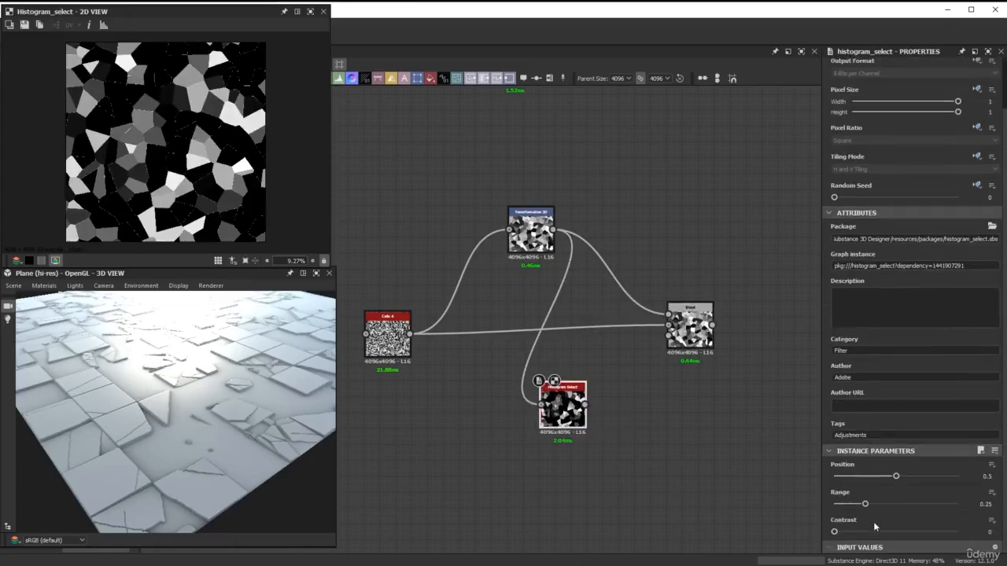
left_click_drag(861, 535, 919, 511)
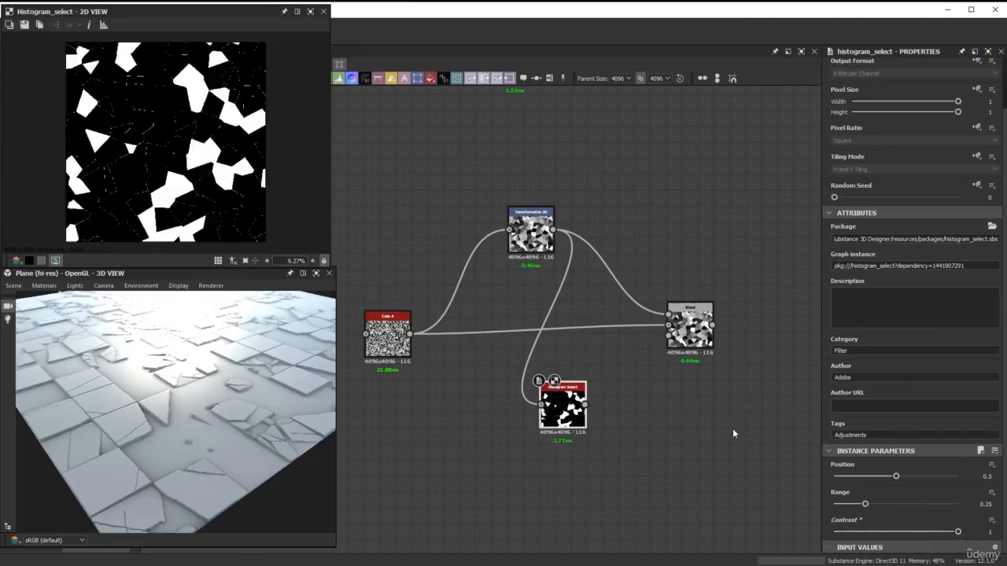
left_click_drag(864, 504, 893, 485)
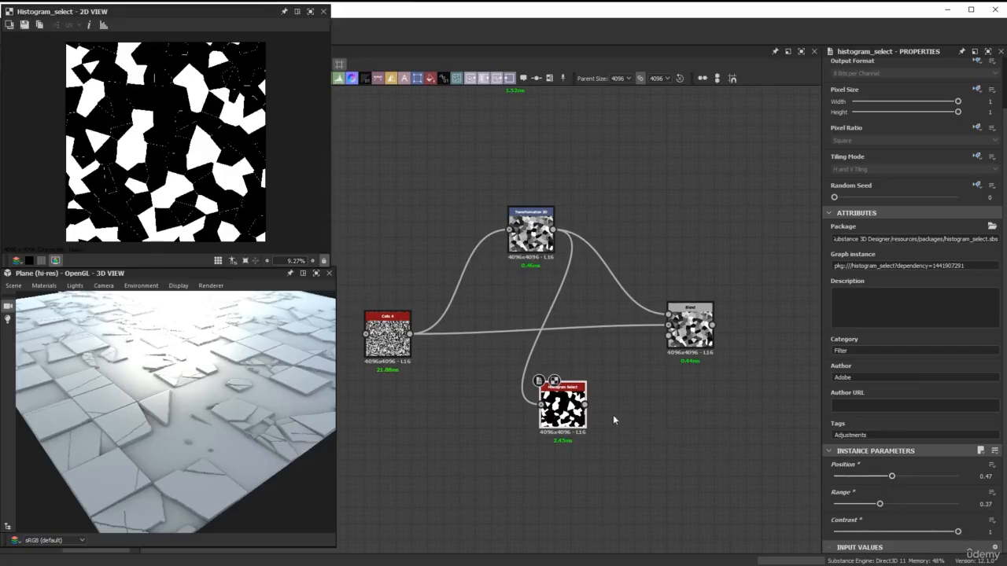
Step: Connect the Histogram Select output to the Blend node's opacity input and preview the blended cells up close
left_click_drag(586, 405, 668, 337)
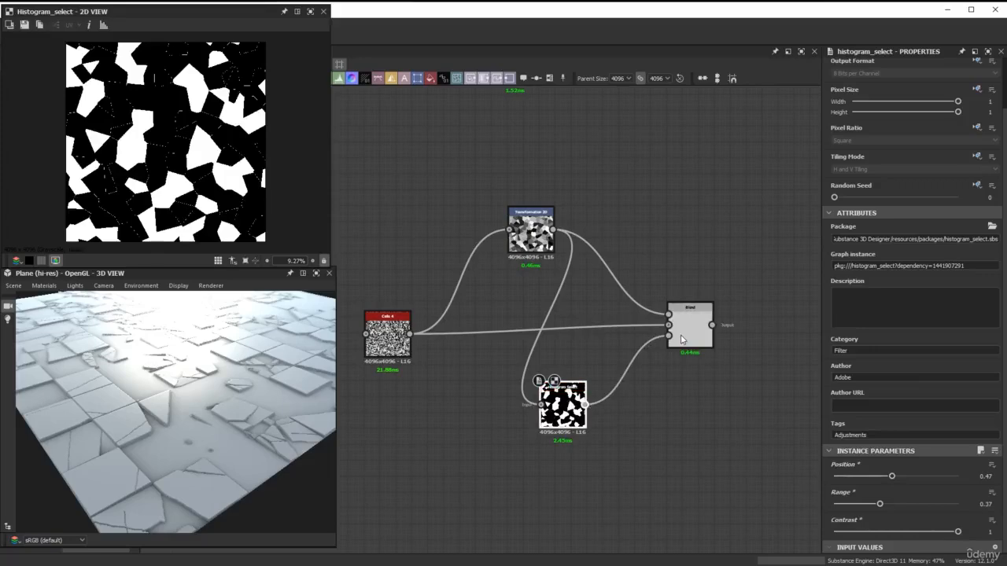
double_click(681, 339)
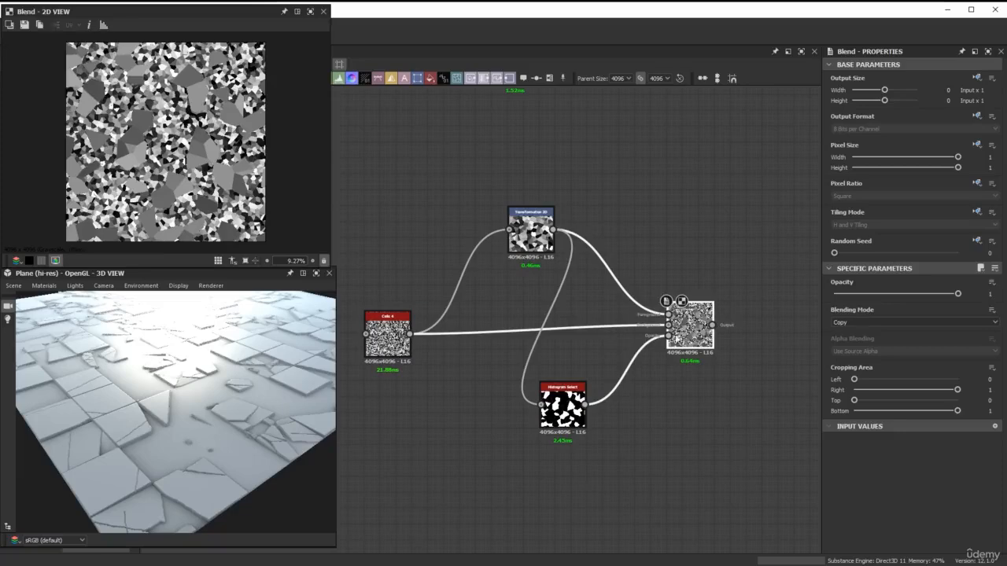
scroll(182, 170, "up", 2)
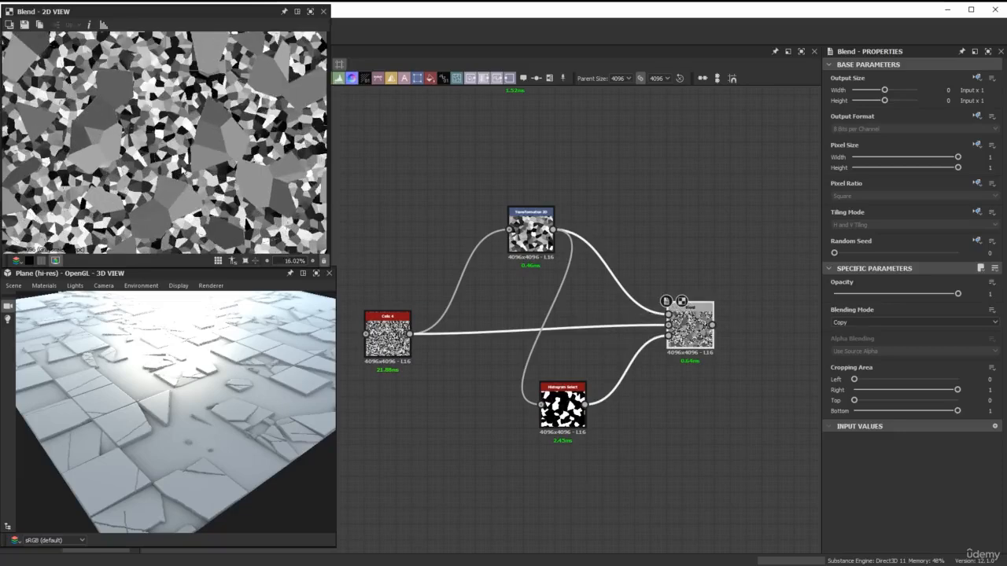
Step: Move the Cells 4, Transformation 2D, Histogram Select and Blend nodes together to the left, away from the Vector Warp node
scroll(491, 256, "down", 4)
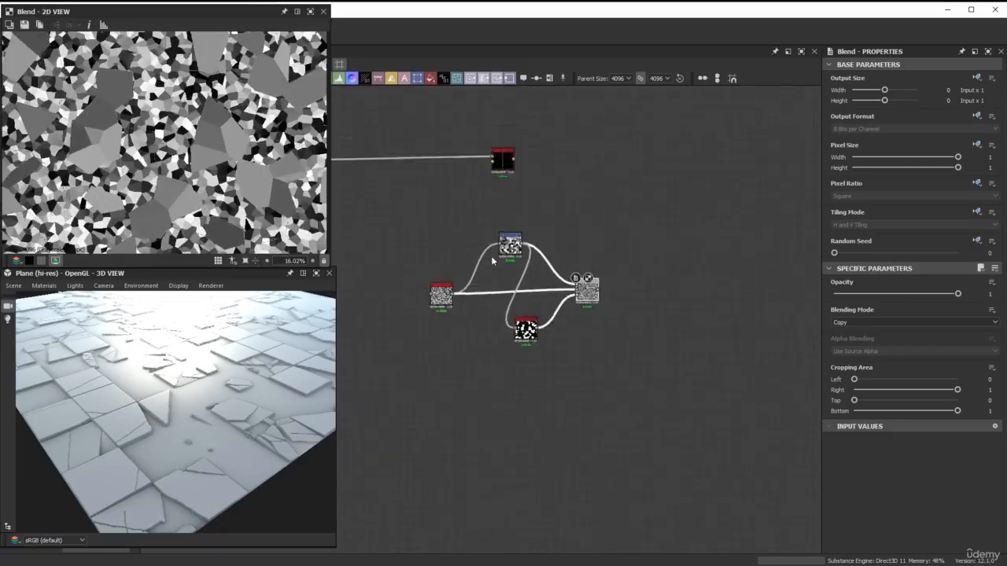
middle_click_drag(544, 299, 640, 276)
left_click_drag(699, 317, 507, 206)
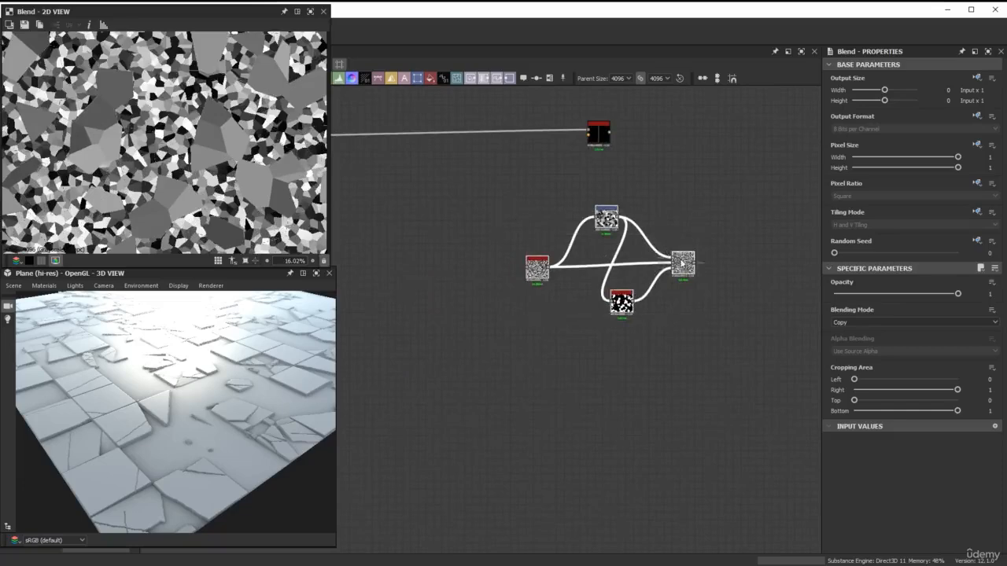
left_click_drag(682, 261, 478, 236)
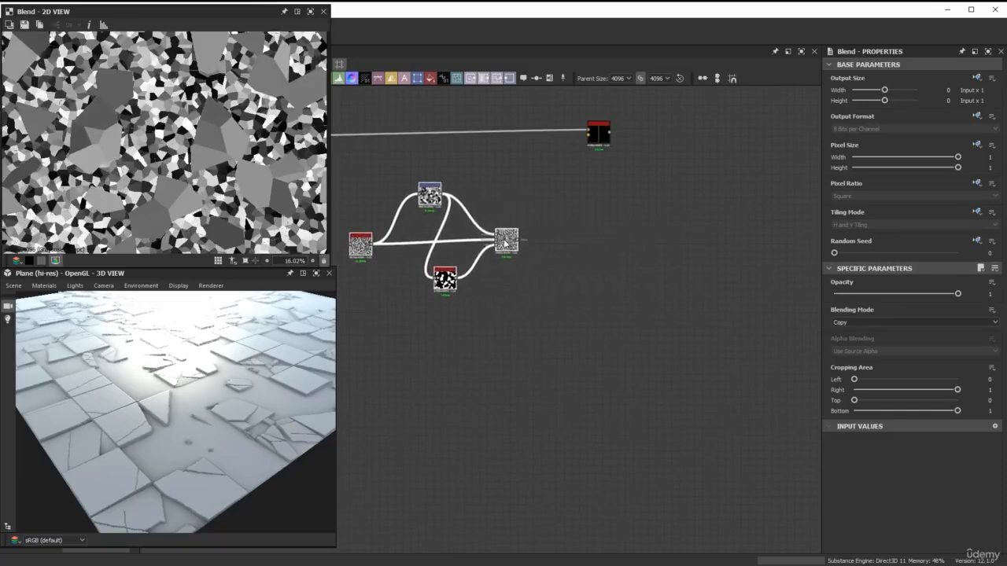
Step: Connect the Blend output to the Vector Map input of the repositioned Vector Warp Grayscale node and select that link
scroll(500, 190, "up", 5)
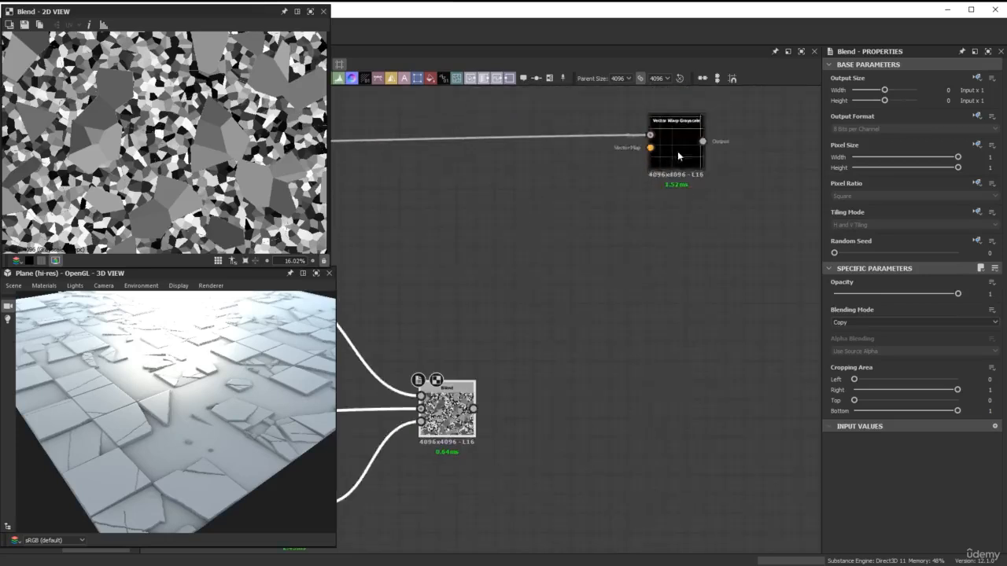
left_click_drag(724, 183, 734, 183)
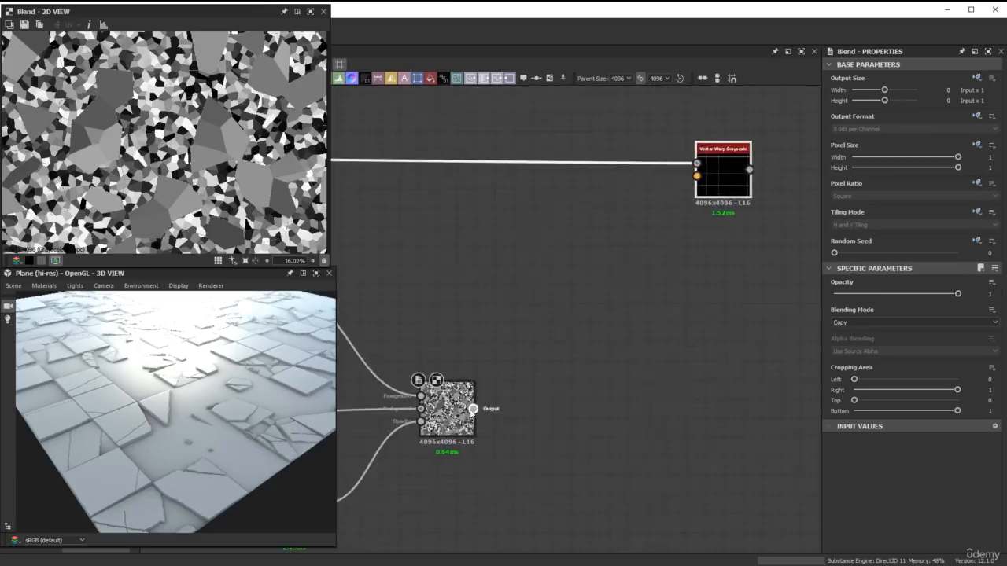
left_click_drag(473, 408, 696, 176)
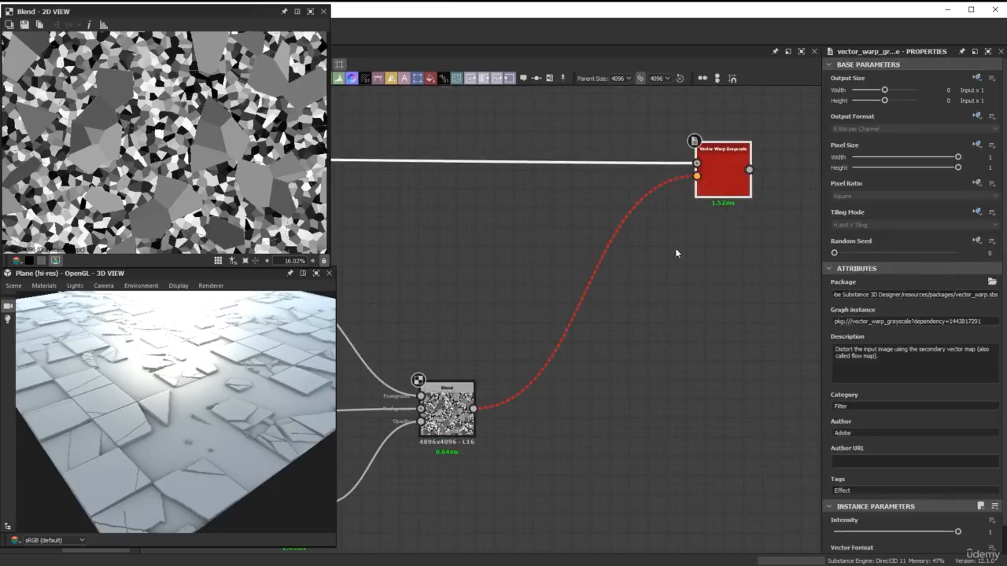
left_click_drag(630, 313, 548, 274)
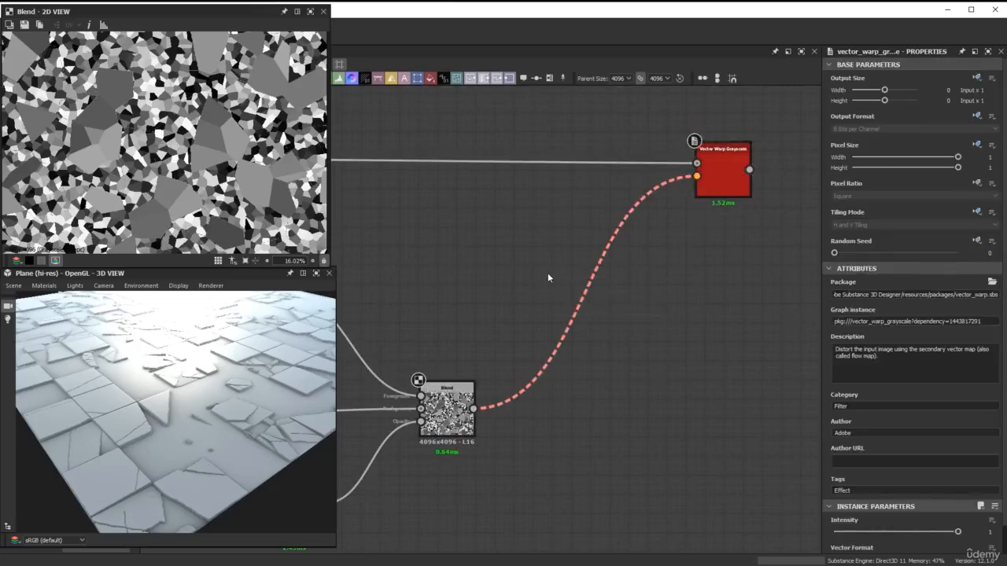
Step: Insert a Gradient Map node on the link between the Blend and Vector Warp Grayscale nodes and preview the warped result
key("space")
type("gra")
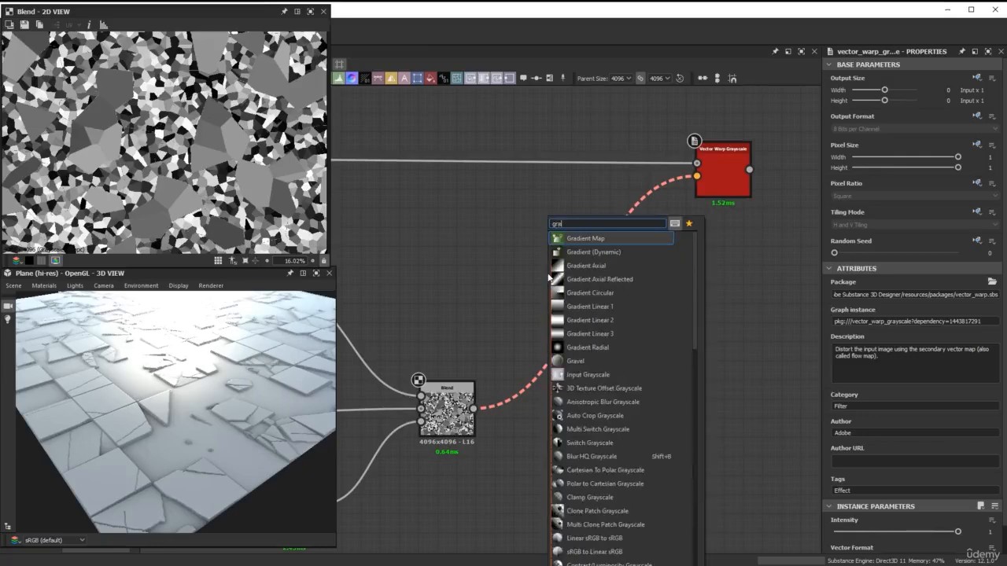
key("Return")
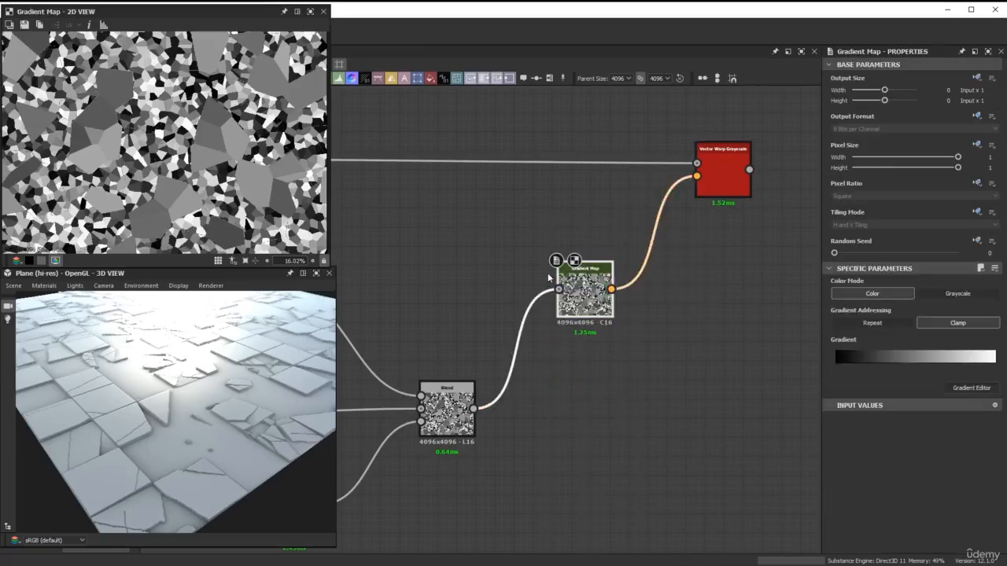
double_click(722, 175)
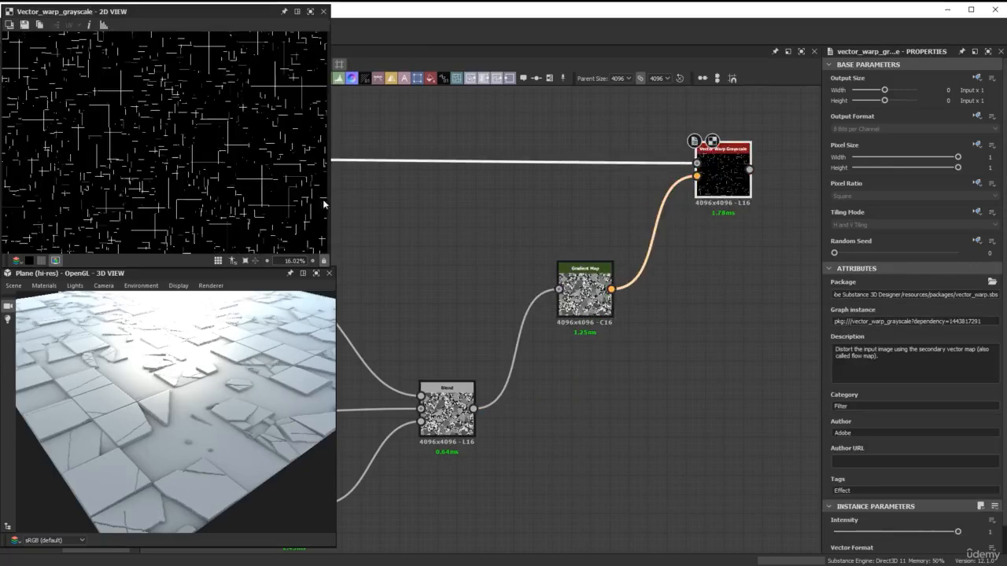
scroll(212, 191, "up", 3)
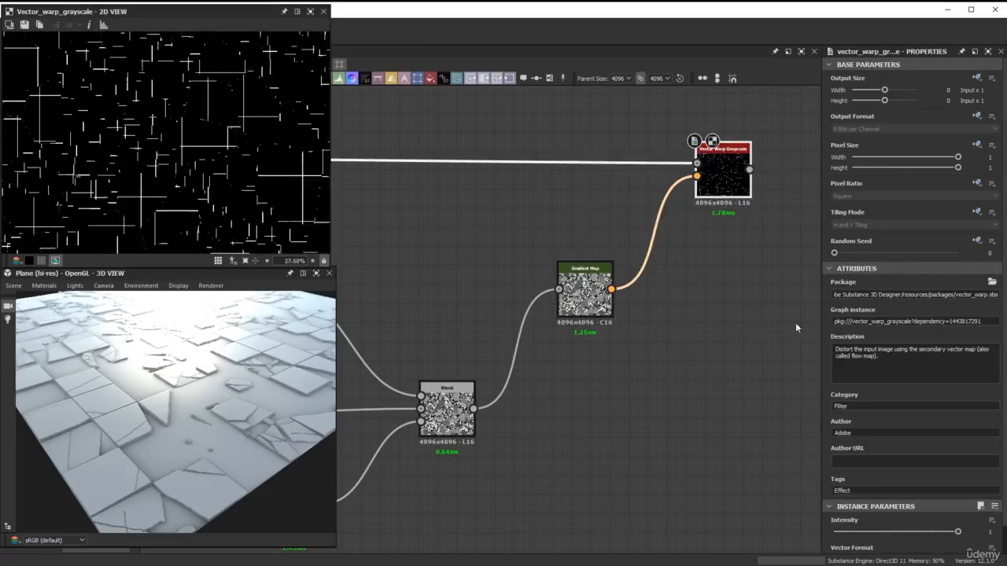
Step: Set the Vector Warp Grayscale intensity to 0.0005 and inspect the distorted grout lines up close
scroll(926, 412, "down", 1)
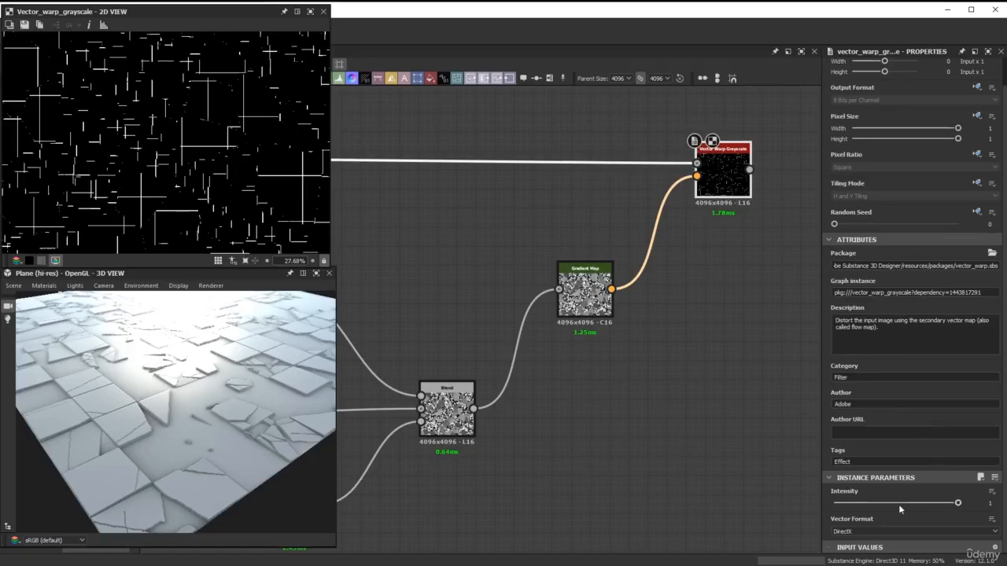
double_click(990, 502)
type("0.0005")
key("Return")
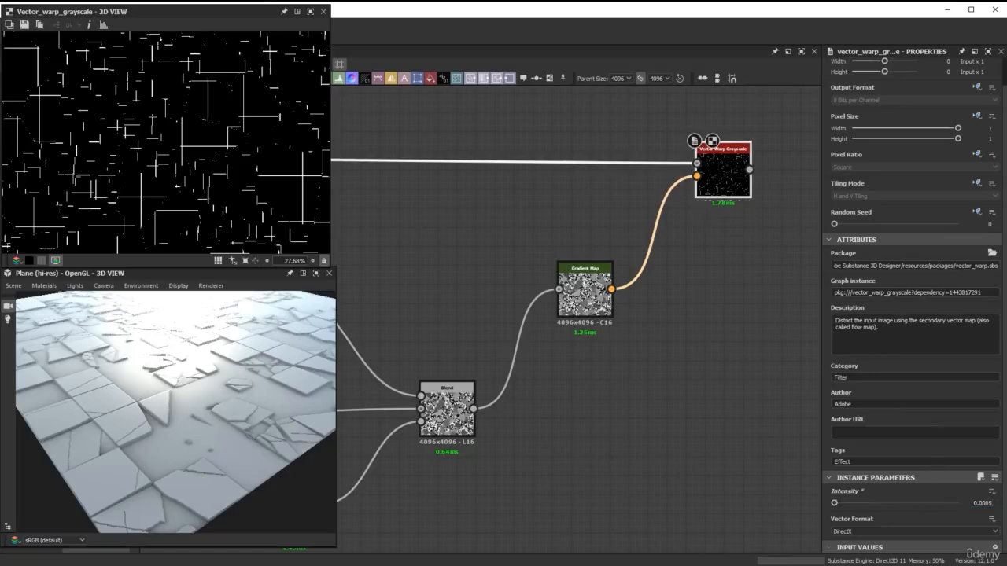
scroll(190, 200, "up", 4)
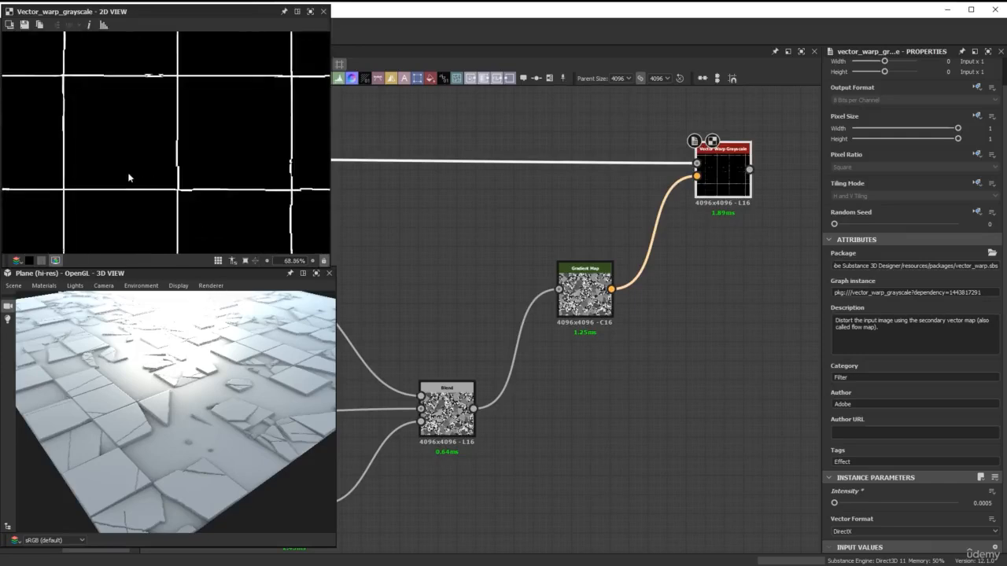
middle_click_drag(88, 185, 197, 156)
scroll(231, 135, "up", 3)
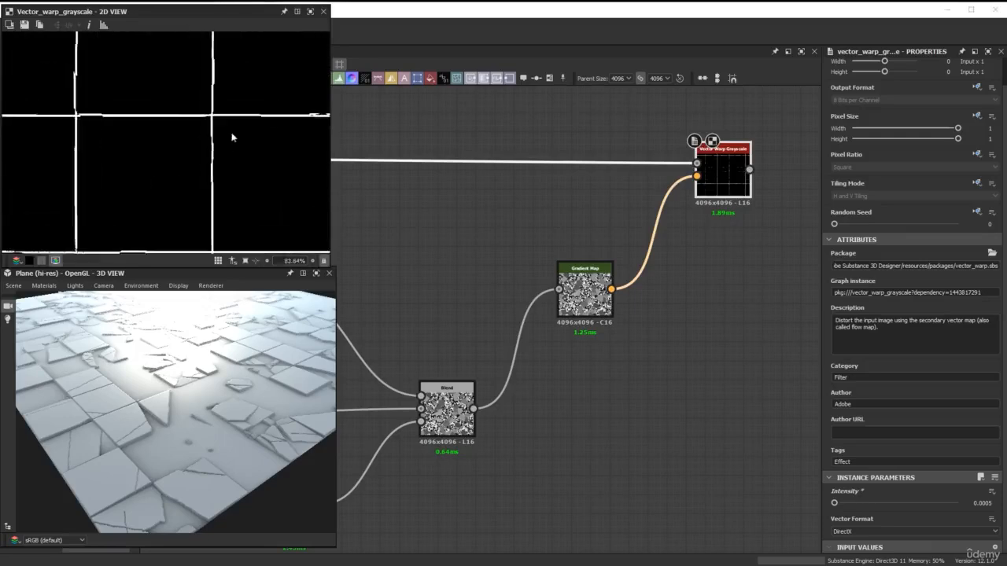
scroll(240, 107, "down", 5)
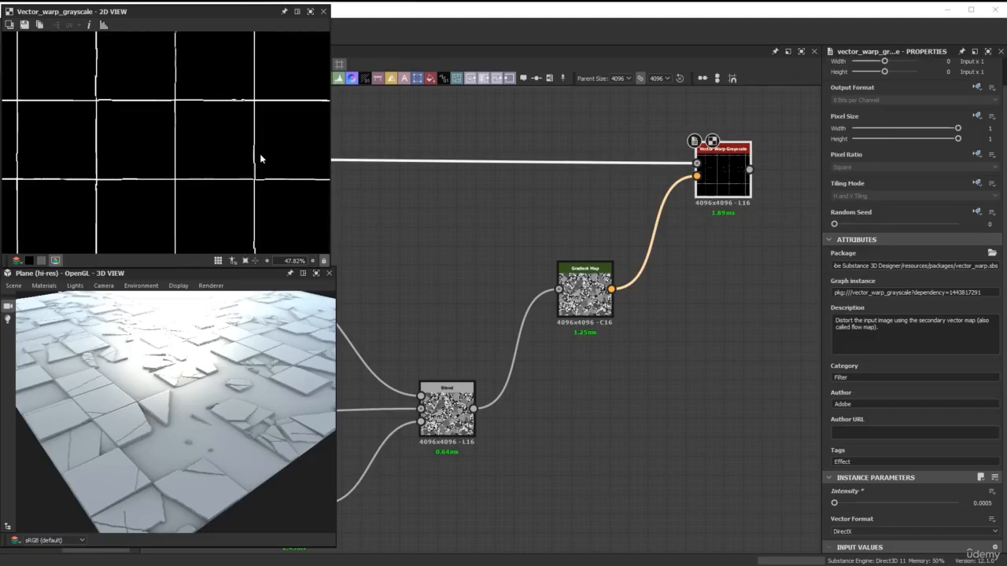
Step: Add a Crystal 1 noise node in the empty area above the Vector Warp Grayscale node and preview its pattern
scroll(615, 236, "down", 3)
scroll(619, 511, "down", 2)
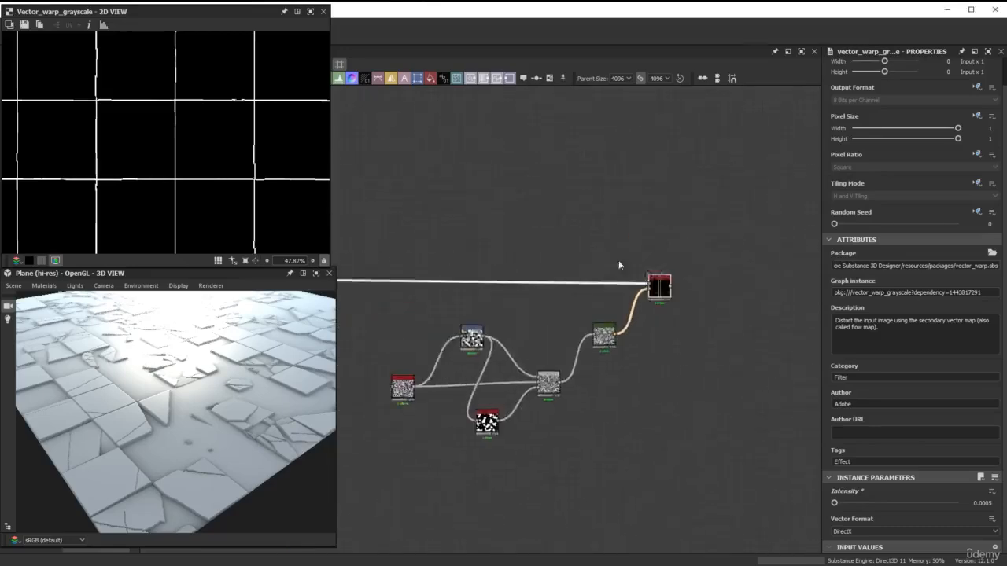
scroll(595, 224, "up", 2)
key("space")
type("cry")
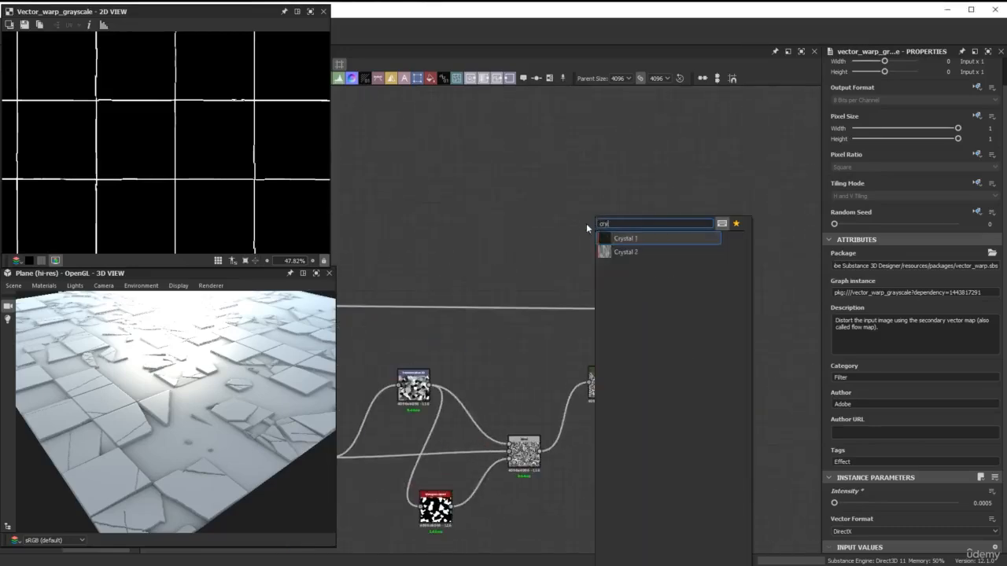
left_click(647, 240)
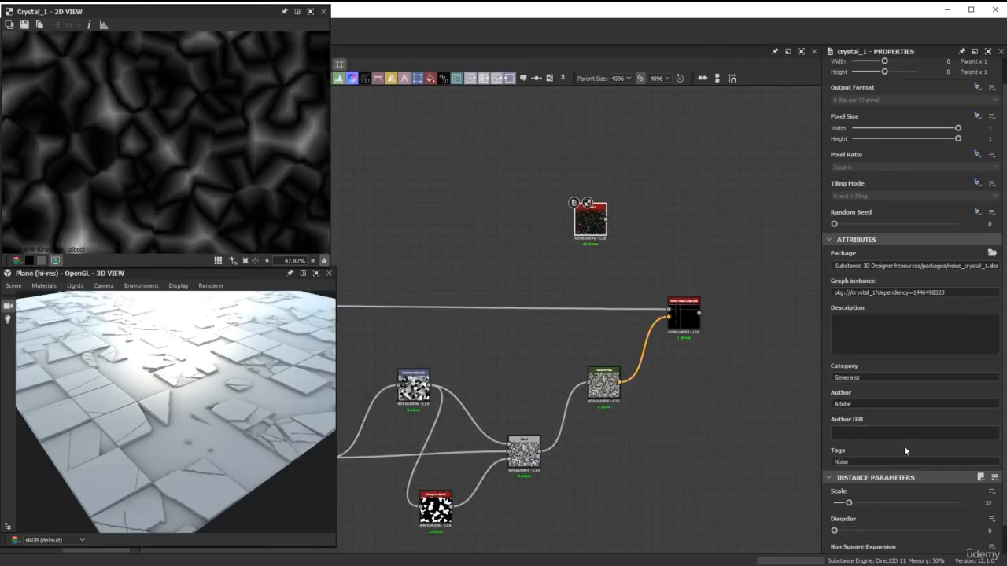
scroll(164, 148, "down", 3)
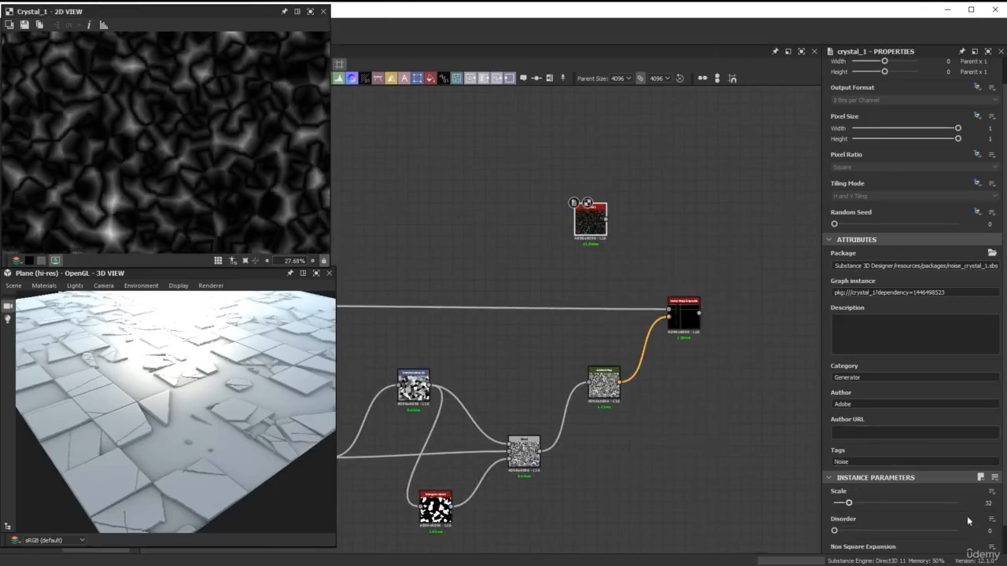
Step: Set the Crystal 1 noise scale to 25 and check the pattern in the preview
left_click(983, 502)
type("25")
key("Return")
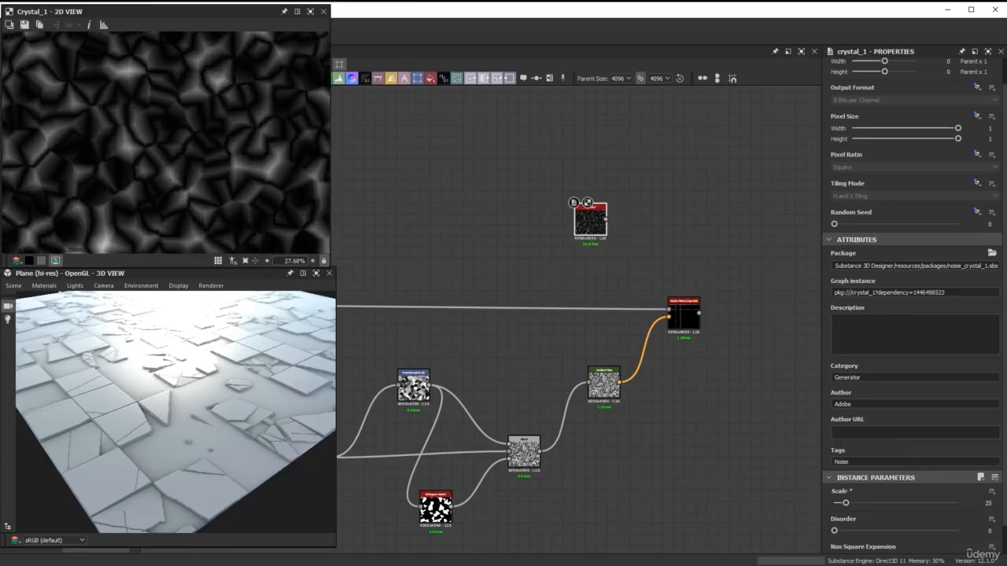
scroll(228, 177, "down", 1)
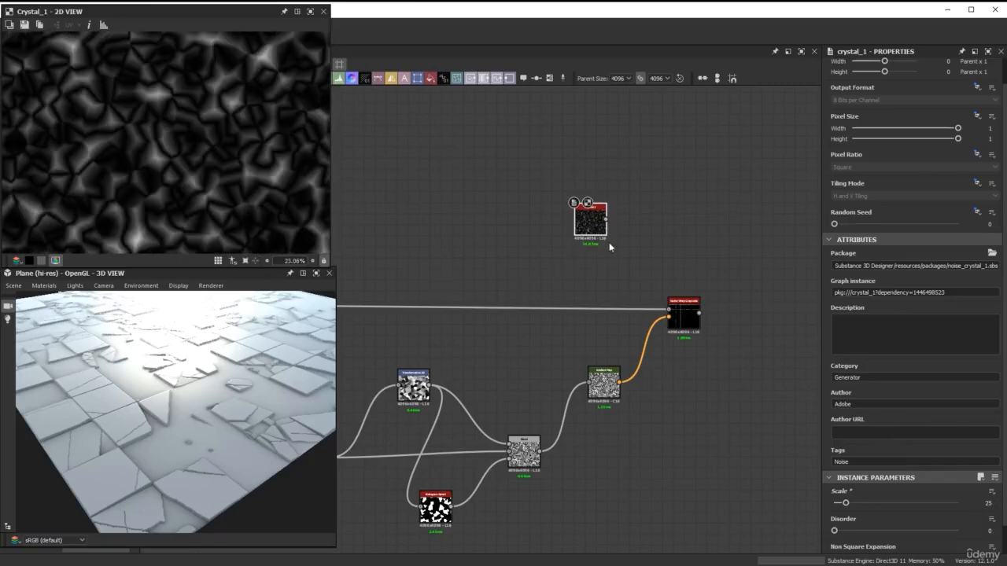
Step: Add a Safe Transform Grayscale node fed by the Crystal 1 output and set its Tile value to 2
middle_click_drag(646, 217, 524, 284)
scroll(605, 223, "up", 3)
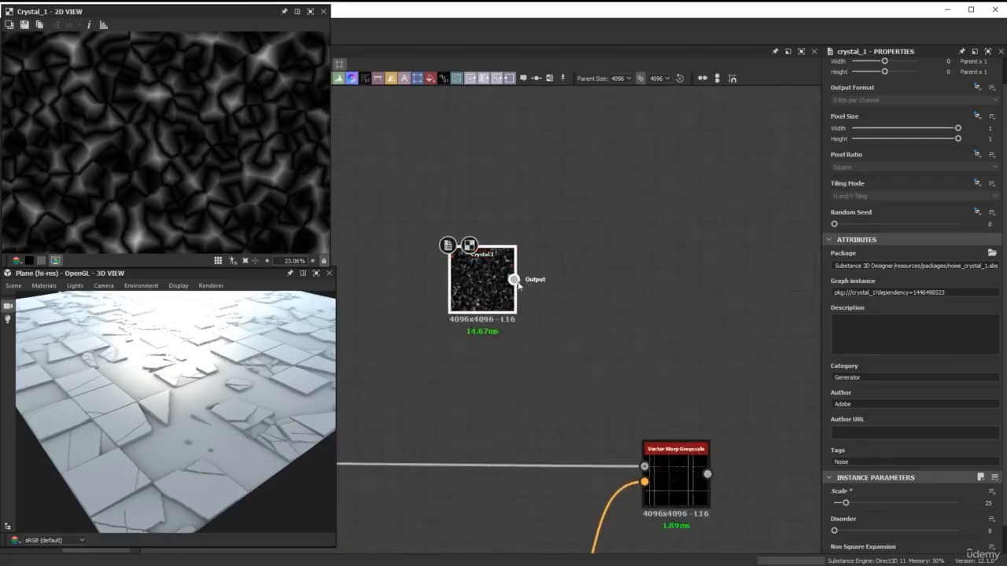
left_click_drag(518, 283, 629, 177)
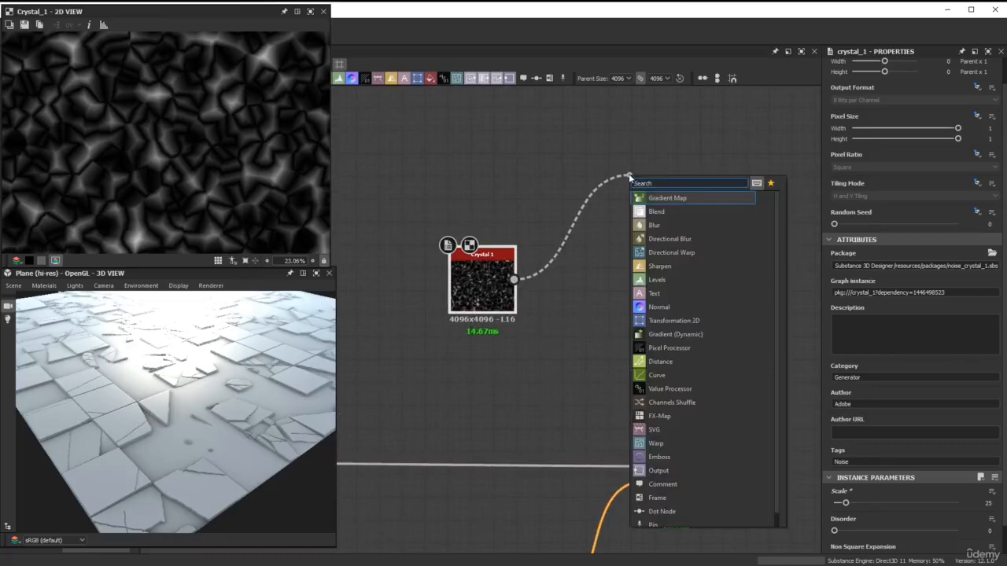
type("safe")
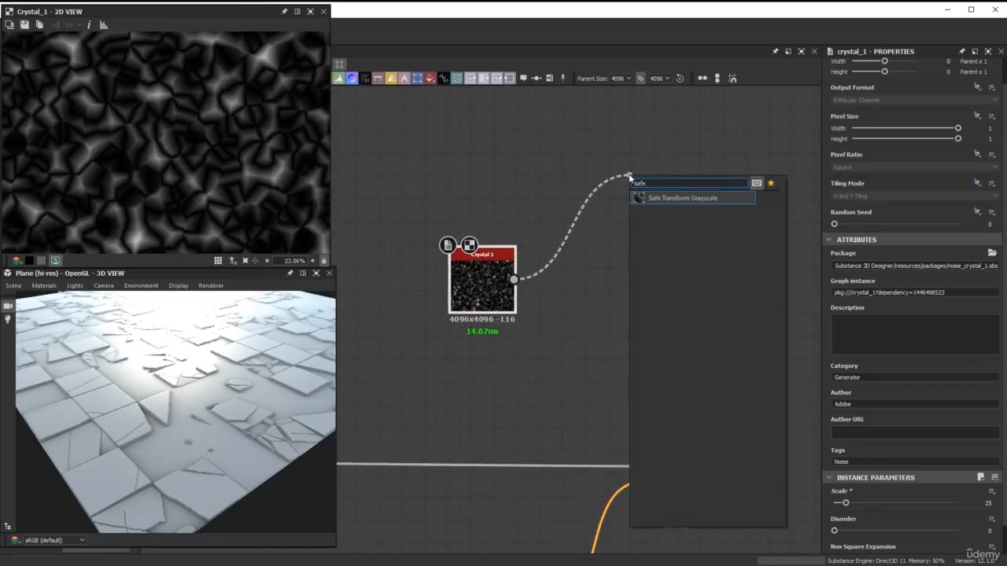
key("Return")
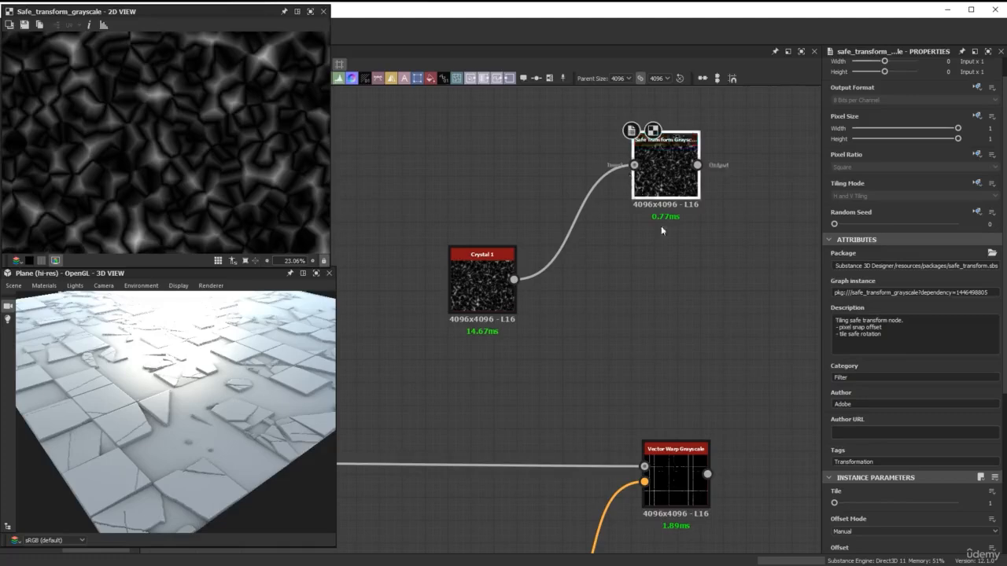
left_click(842, 504)
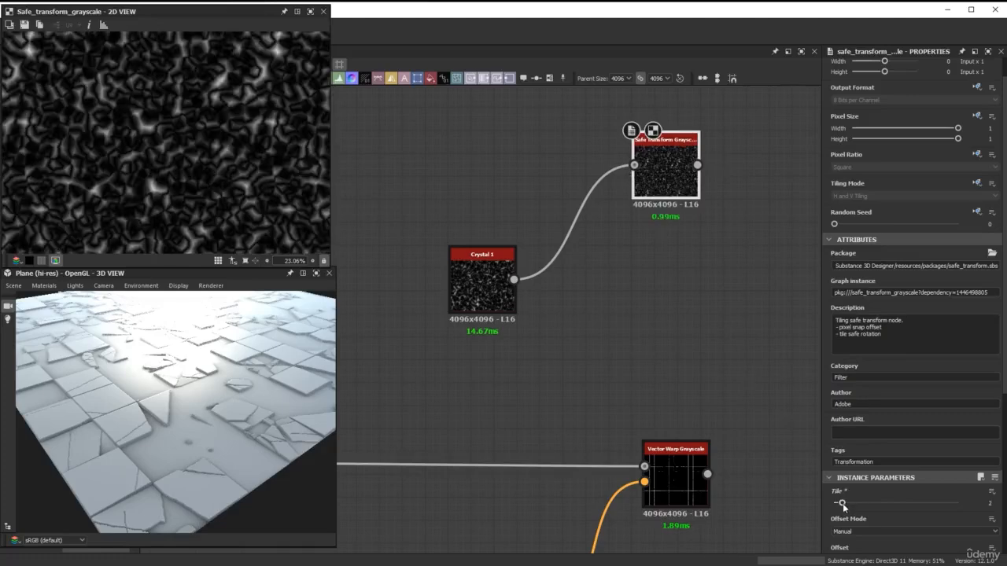
scroll(855, 491, "down", 3)
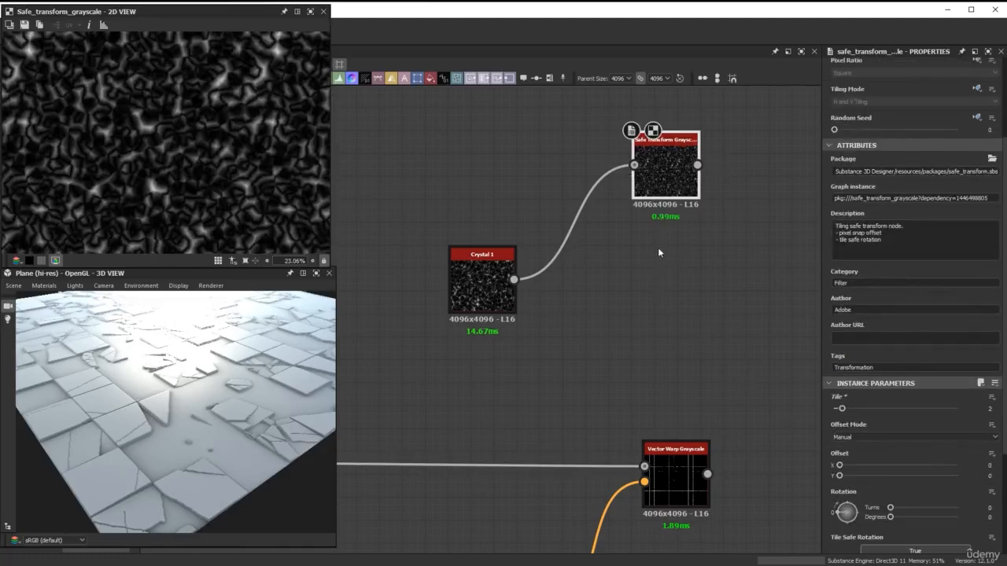
Step: Blend Crystal 1 as background with the Safe Transform Grayscale output as foreground, using the Max (Lighten) blending mode
middle_click_drag(658, 247, 556, 265)
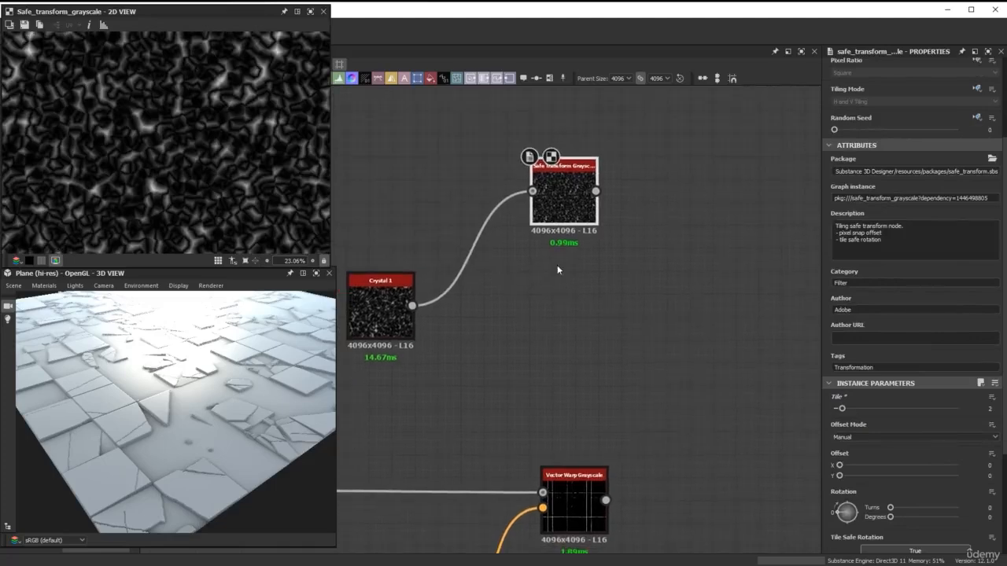
left_click_drag(412, 305, 730, 303)
left_click(767, 249)
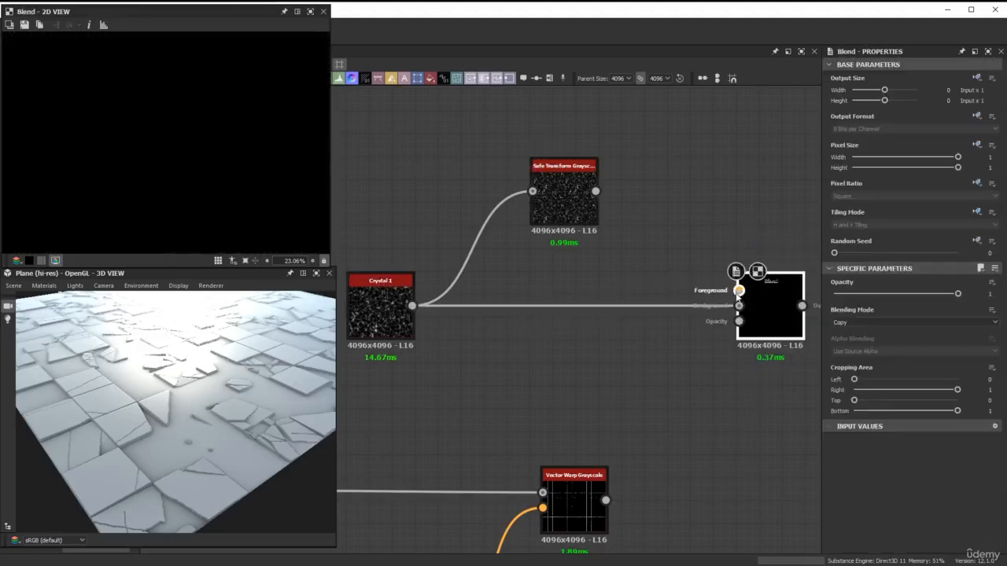
left_click_drag(595, 191, 738, 290)
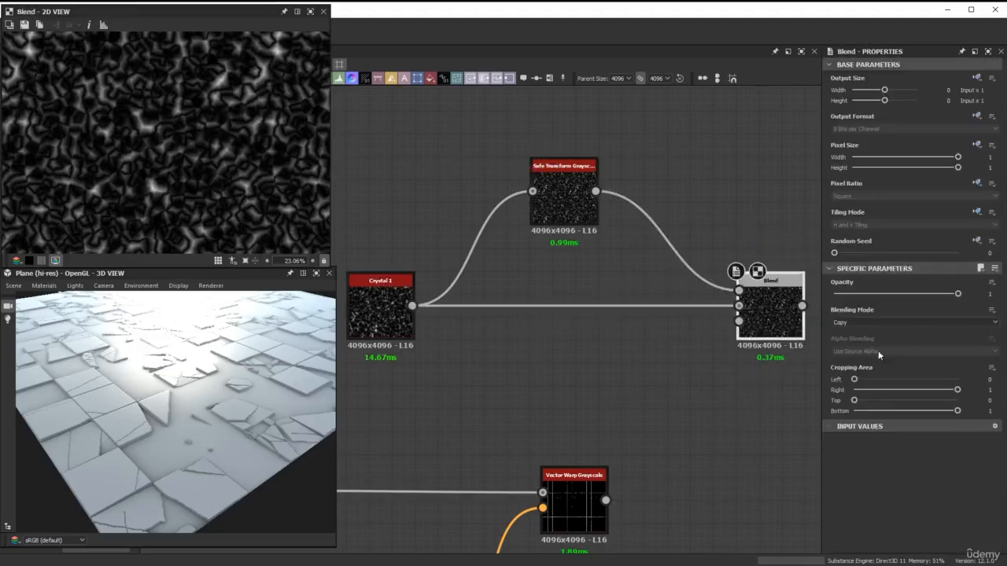
left_click(884, 322)
left_click(871, 366)
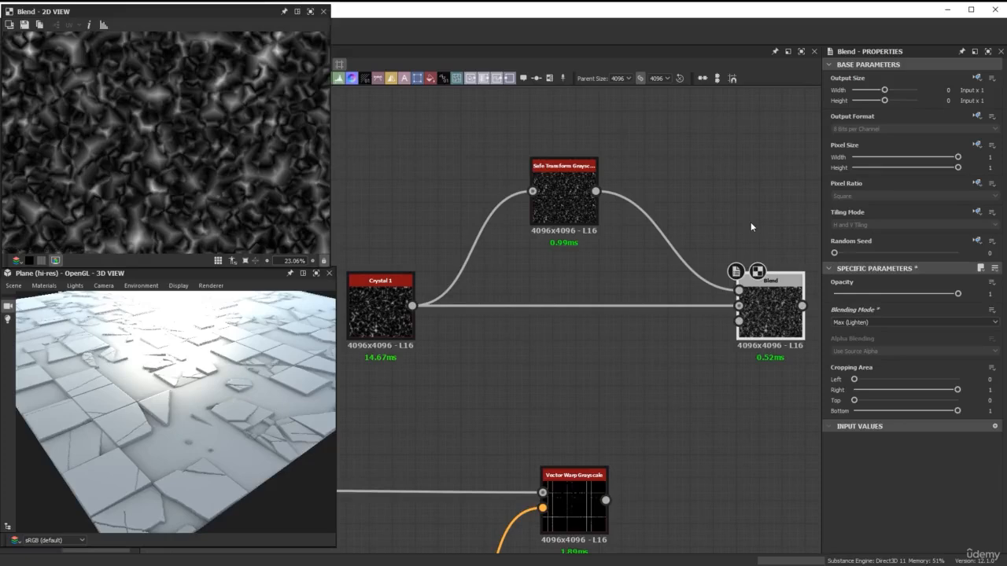
Step: Add a Levels node after the crystal Blend node and switch its parameters from the histogram to numeric sliders
middle_click_drag(751, 222, 456, 196)
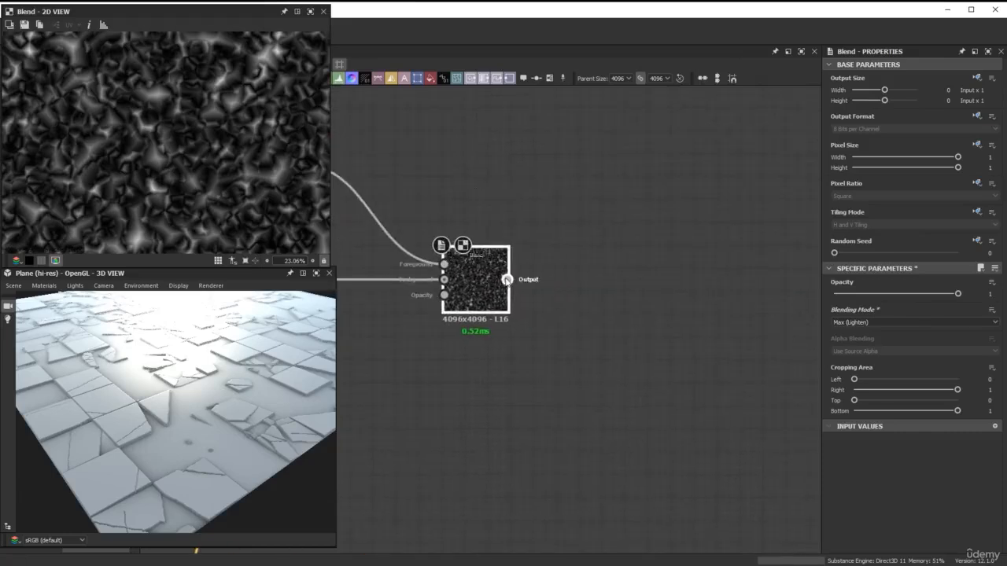
left_click_drag(506, 280, 612, 281)
type("leve")
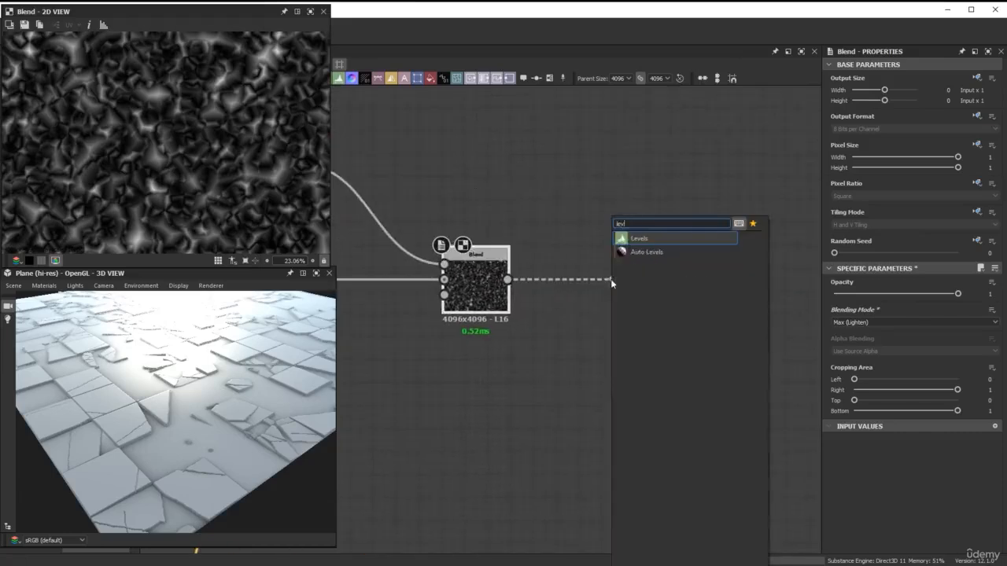
key("Return")
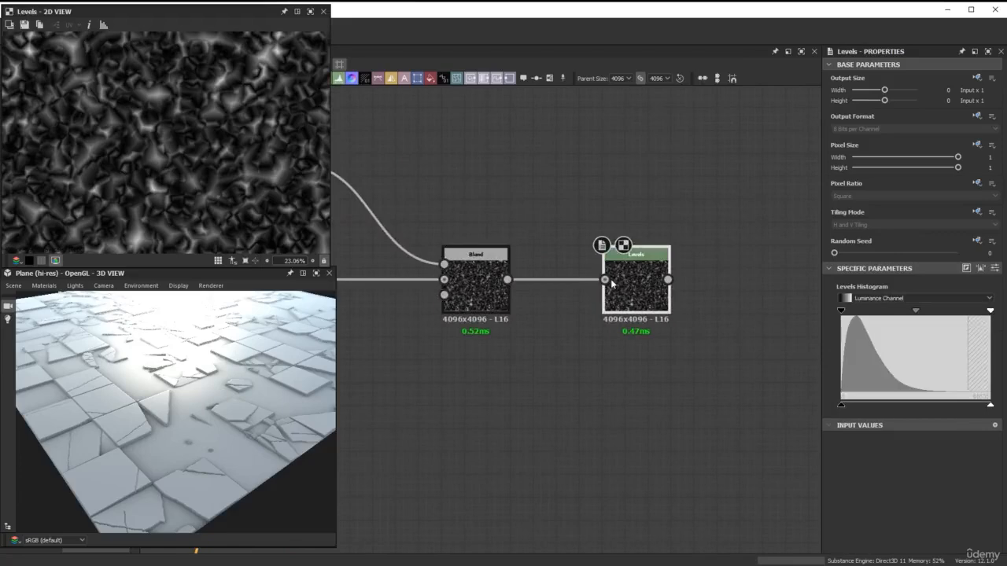
left_click(995, 269)
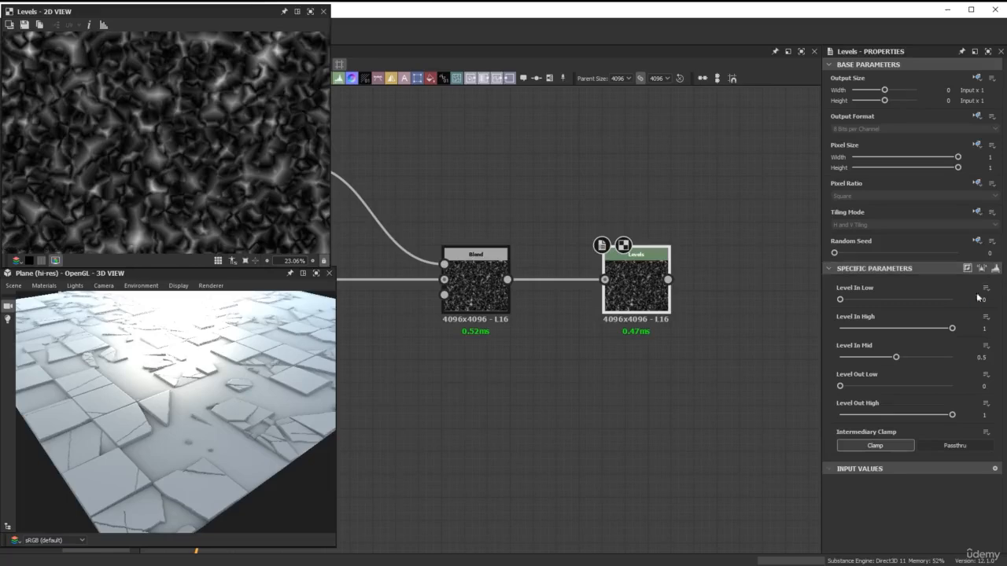
Step: Set the Levels node's Level In Low to 0.03 and Level In High to 0.15
left_click_drag(979, 299, 1006, 299)
type(".03")
key("Return")
left_click_drag(984, 328, 1003, 328)
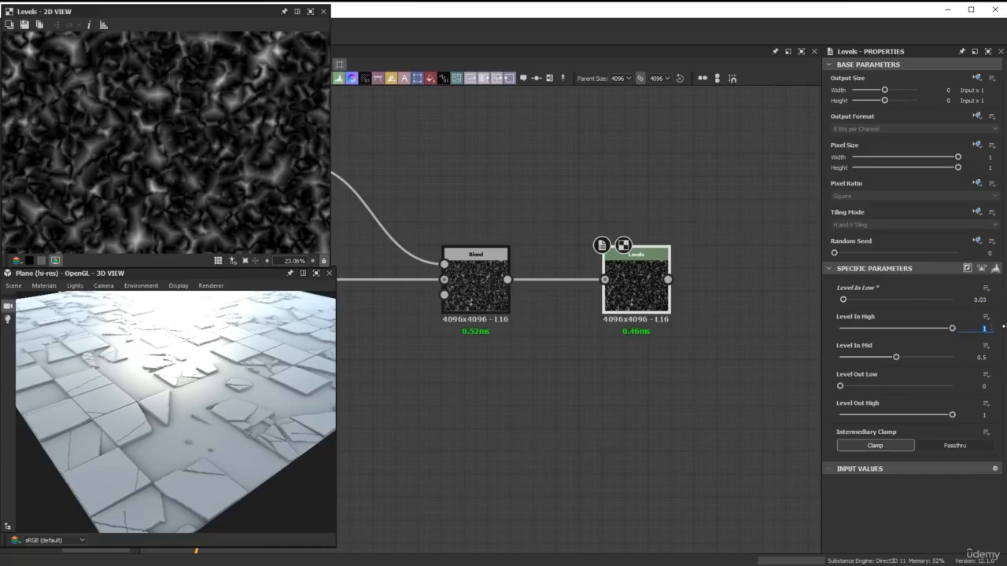
type(".15")
key("Return")
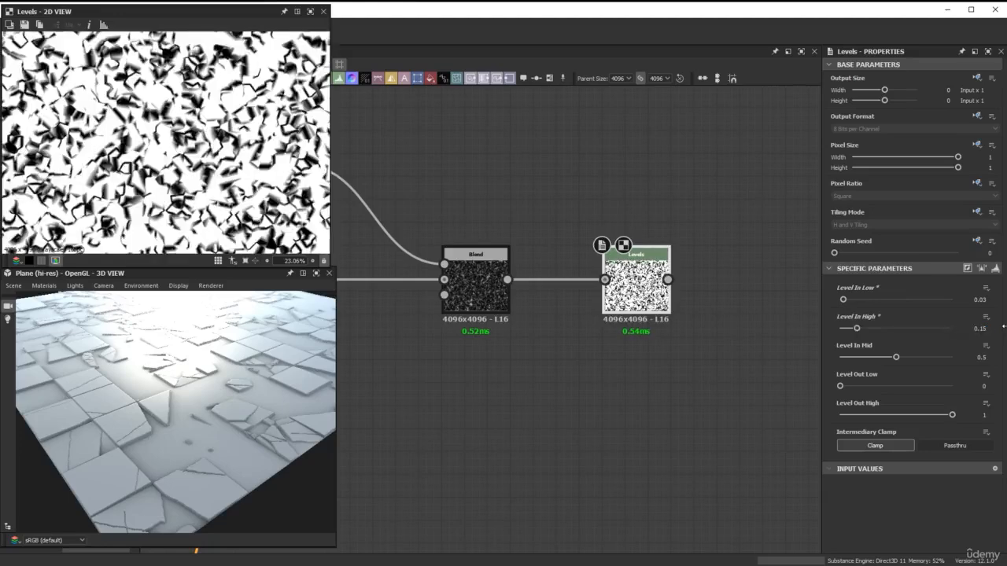
Step: Move the crystal noise chain up and to the left relative to the Vector Warp Grayscale node
scroll(729, 327, "down", 7)
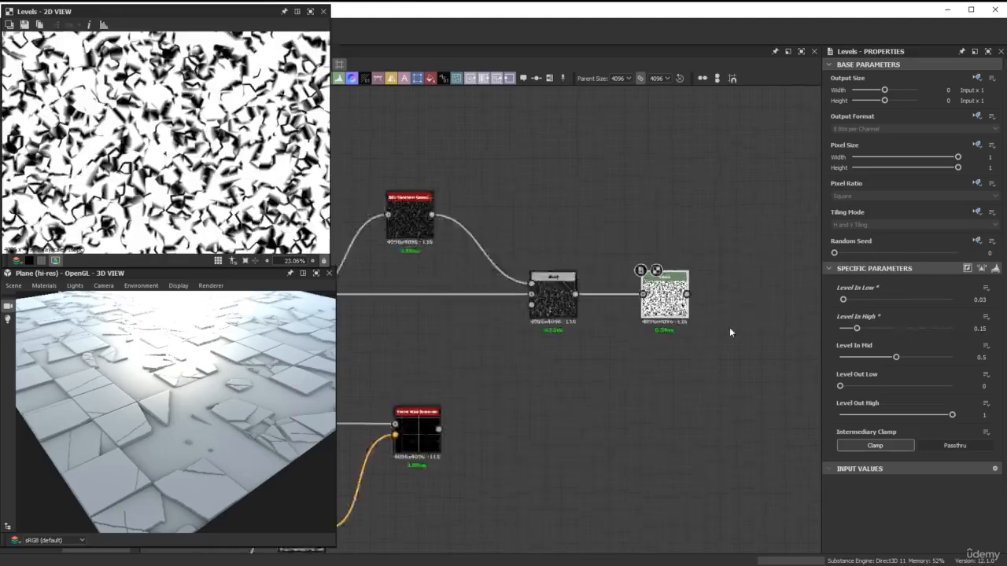
scroll(631, 264, "up", 2)
middle_click_drag(726, 354, 758, 294)
left_click_drag(713, 250, 426, 145)
Step: Add a new Blend node beyond the Levels node and connect the Vector Warp Grayscale output to its Background input
left_click_drag(682, 235, 717, 282)
scroll(596, 209, "up", 2)
left_click(749, 252)
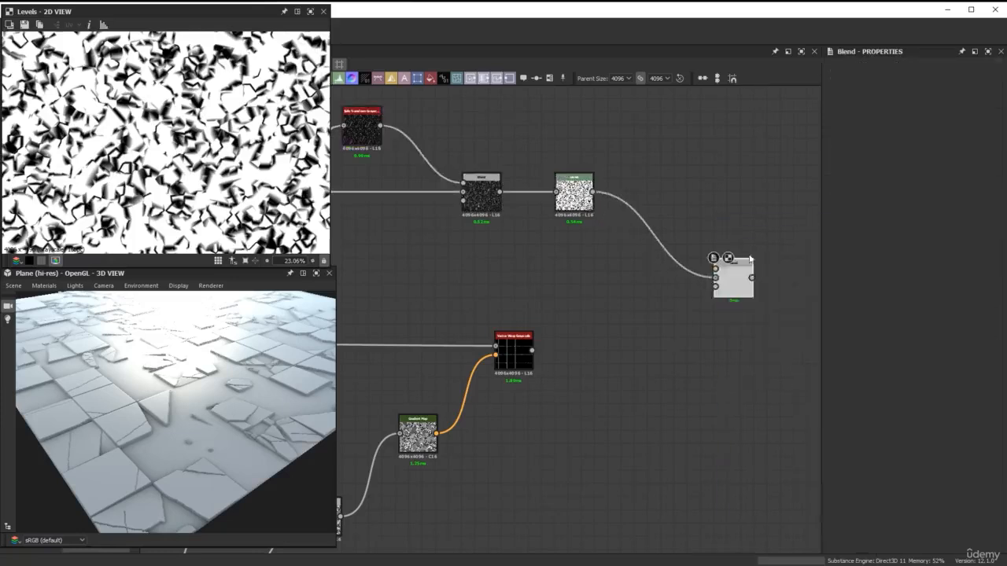
scroll(688, 286, "up", 2)
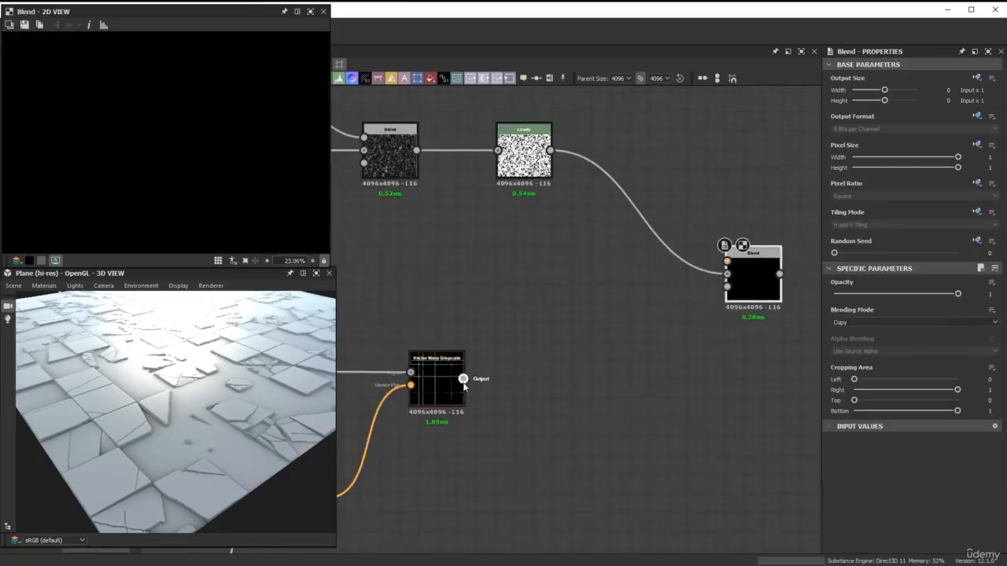
left_click_drag(464, 378, 727, 276)
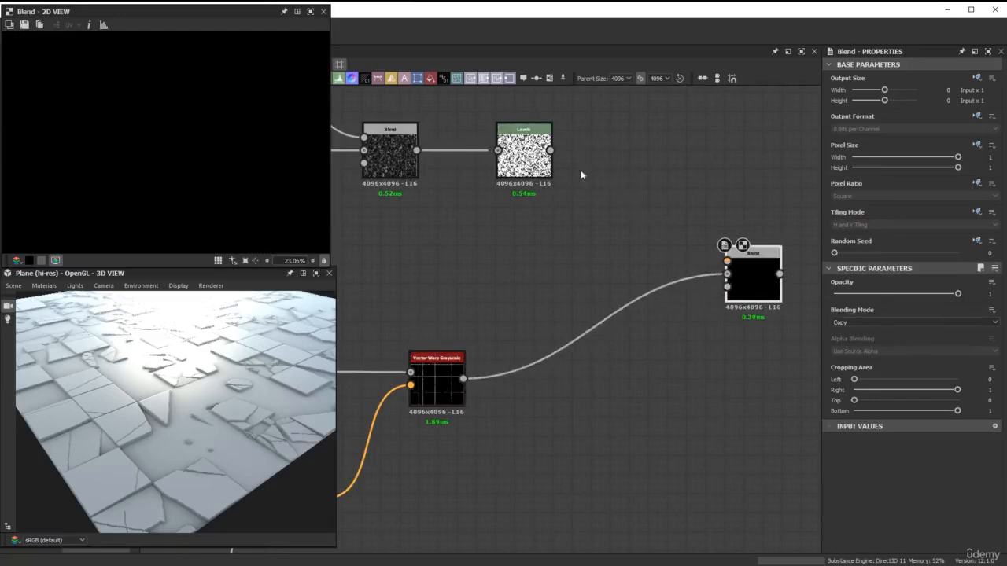
Step: Feed the Levels output into the Blend node's Foreground, placing the node level with Vector Warp Grayscale, and set its blending mode to Subtract
left_click_drag(550, 150, 726, 261)
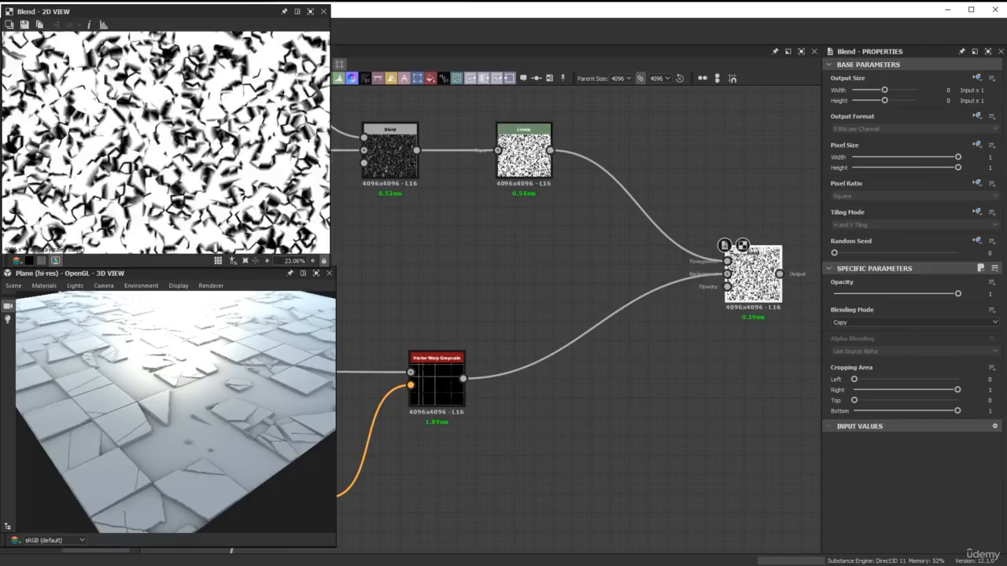
left_click_drag(757, 279, 708, 365)
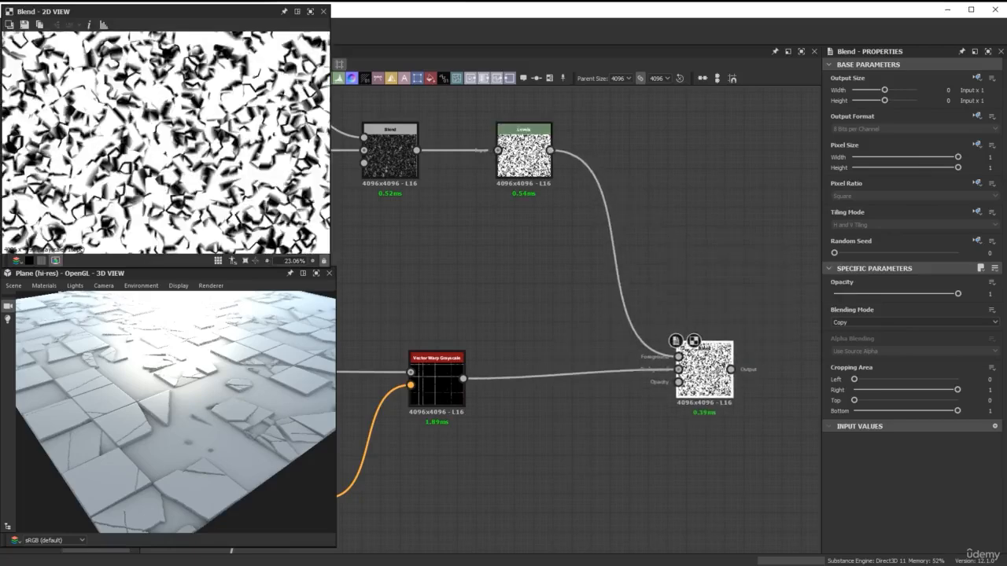
left_click(862, 324)
left_click(856, 343)
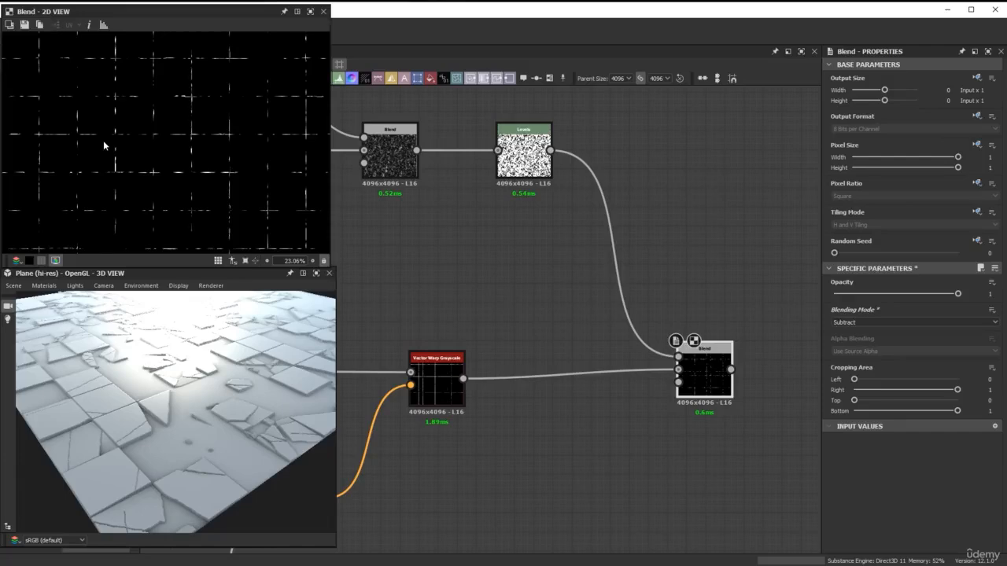
Step: Duplicate the Vector Warp Grayscale node with its input connections and place the copy below the Normal and cell noise chain
scroll(444, 310, "down", 8)
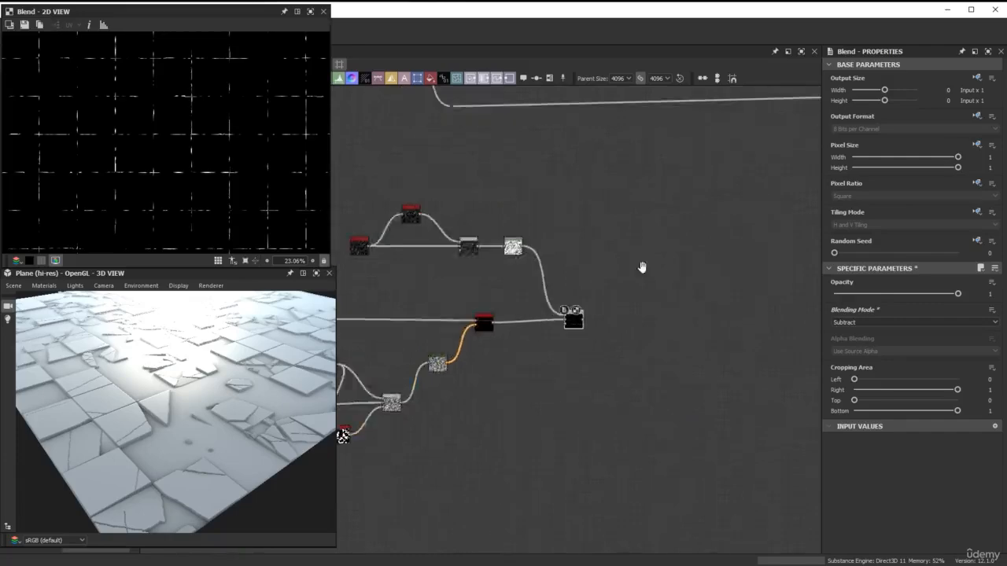
middle_click_drag(624, 307, 635, 222)
scroll(635, 223, "up", 5)
scroll(566, 322, "down", 4)
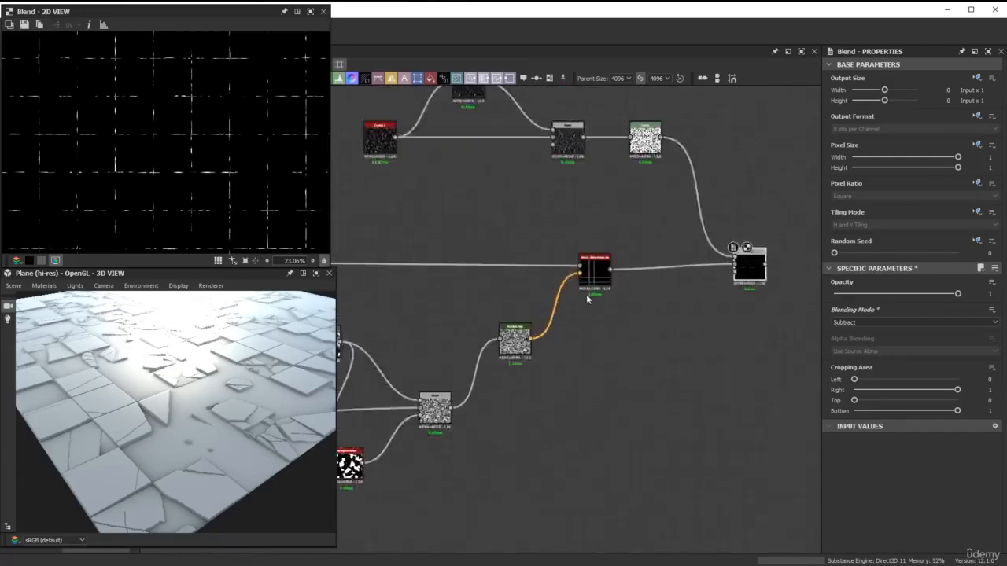
scroll(563, 326, "down", 5)
left_click_drag(696, 365, 470, 234)
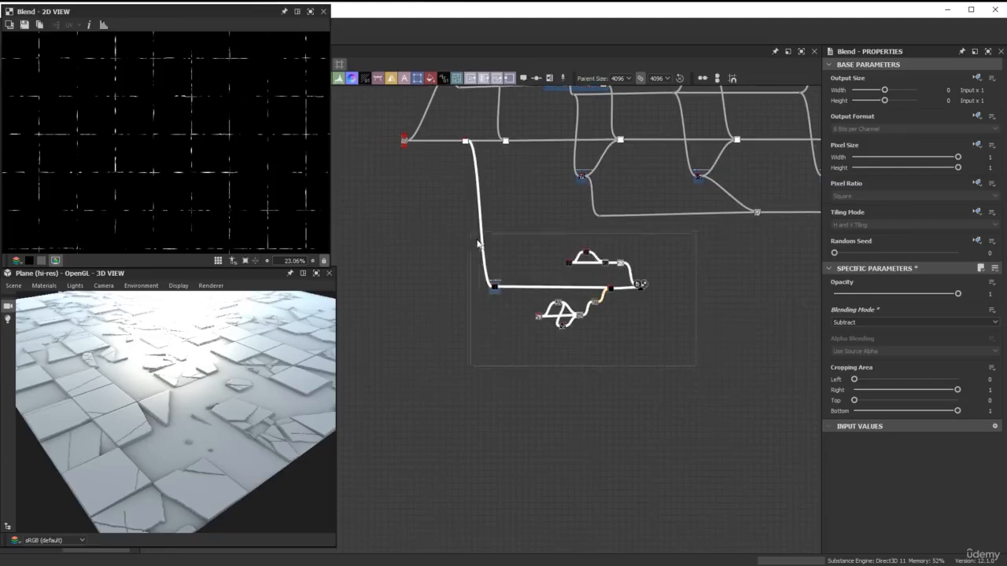
key("f")
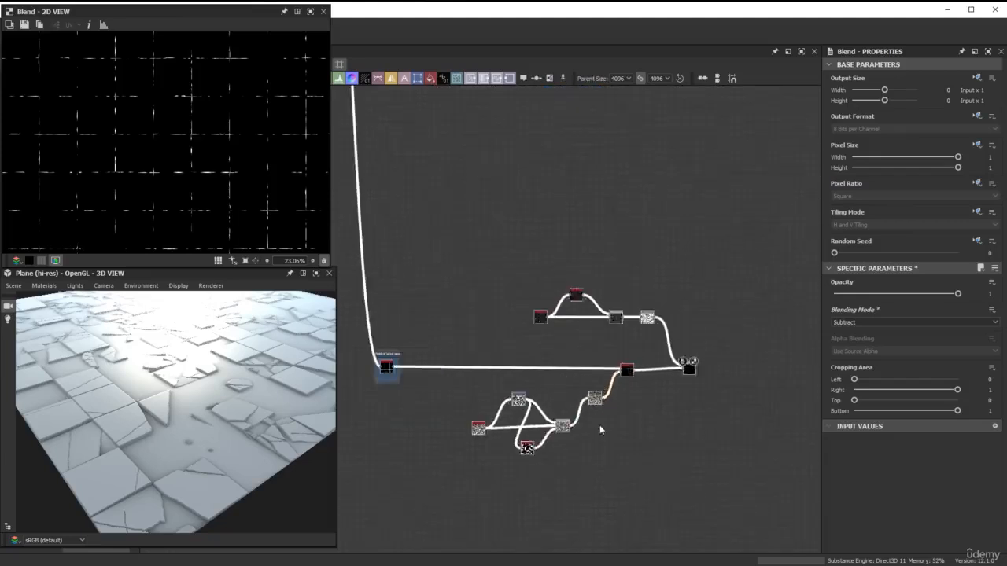
left_click(646, 337)
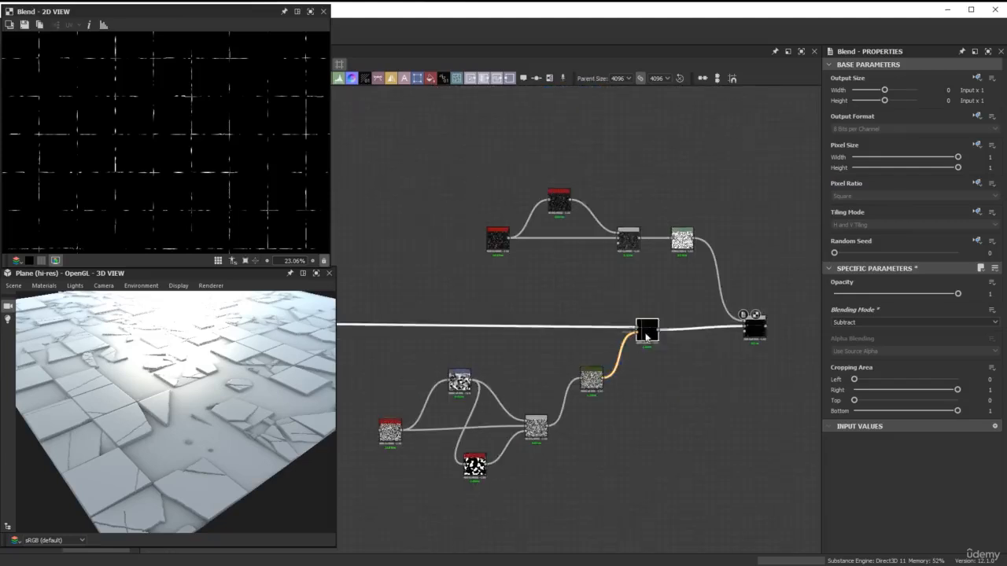
key("ctrl+c")
key("ctrl+v")
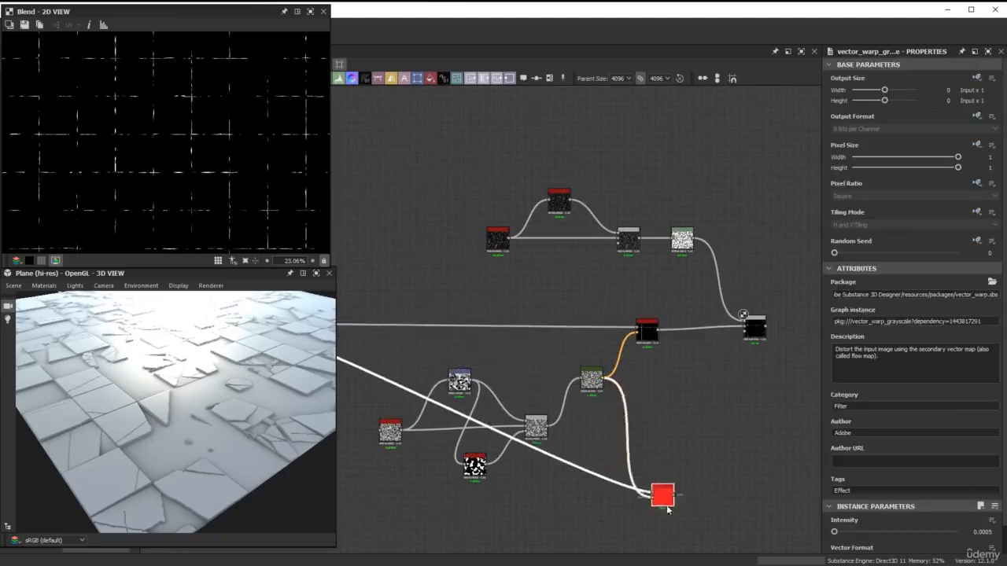
left_click(676, 516)
Step: Insert a Dot node on the link from the grout mask to the duplicated Vector Warp Grayscale and route the link below the cell noise chain
scroll(594, 444, "down", 2)
middle_click_drag(595, 444, 612, 293)
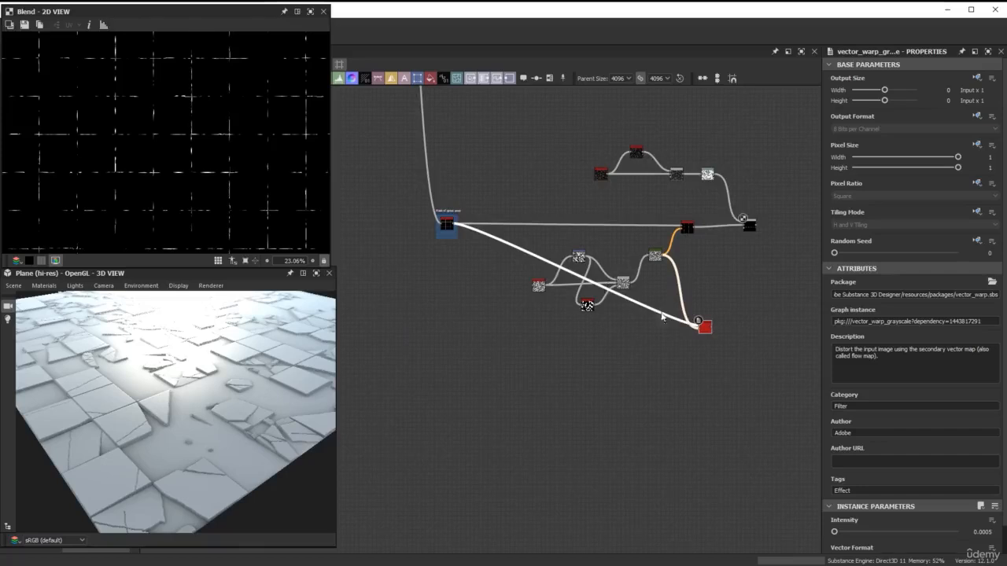
scroll(635, 316, "up", 2)
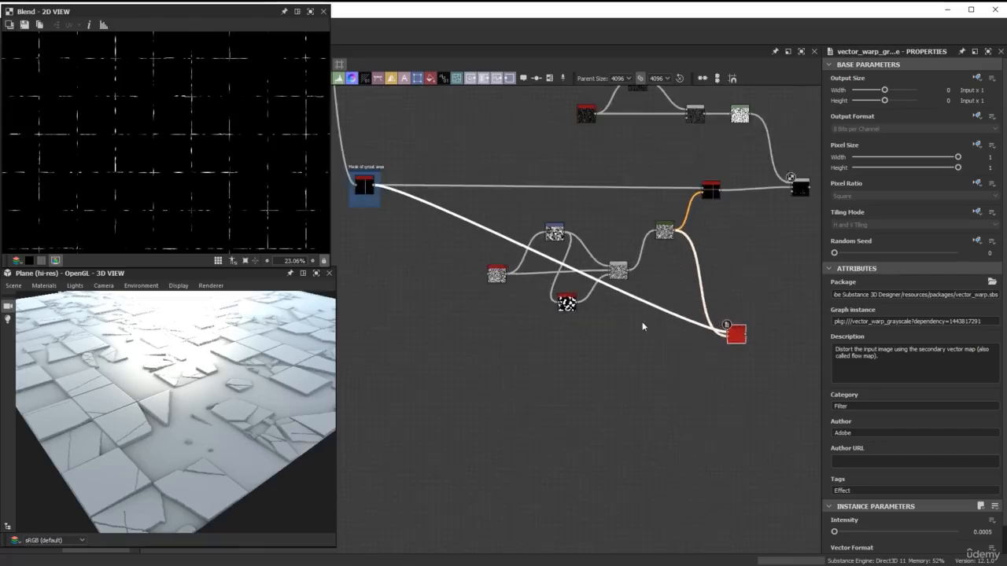
double_click(644, 305)
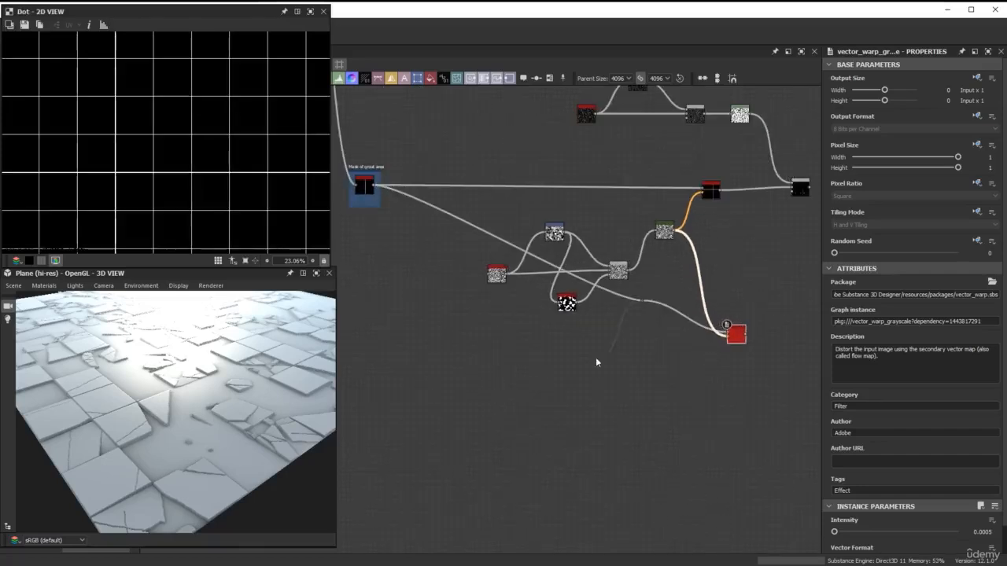
key("space")
key("Escape")
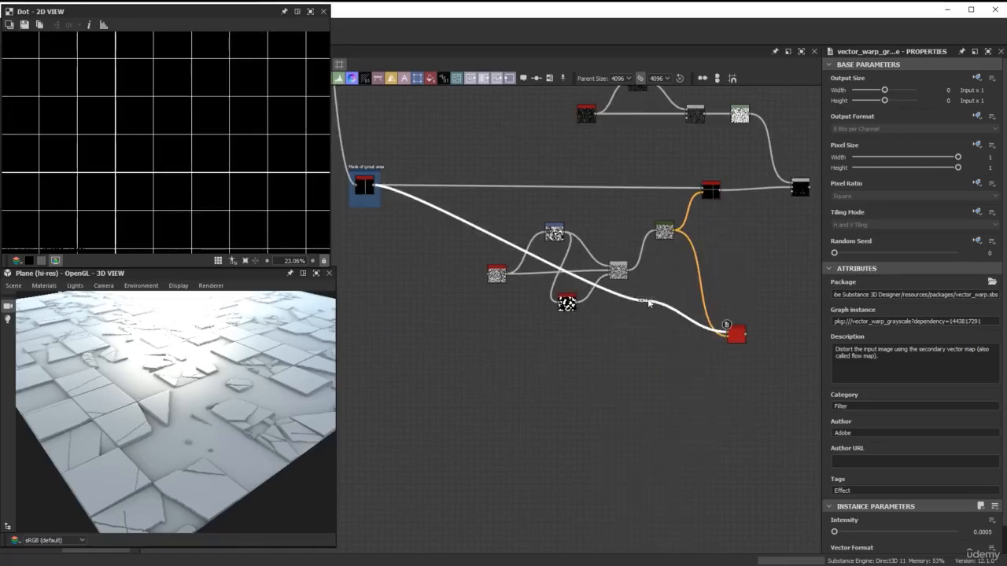
left_click_drag(641, 303, 422, 343)
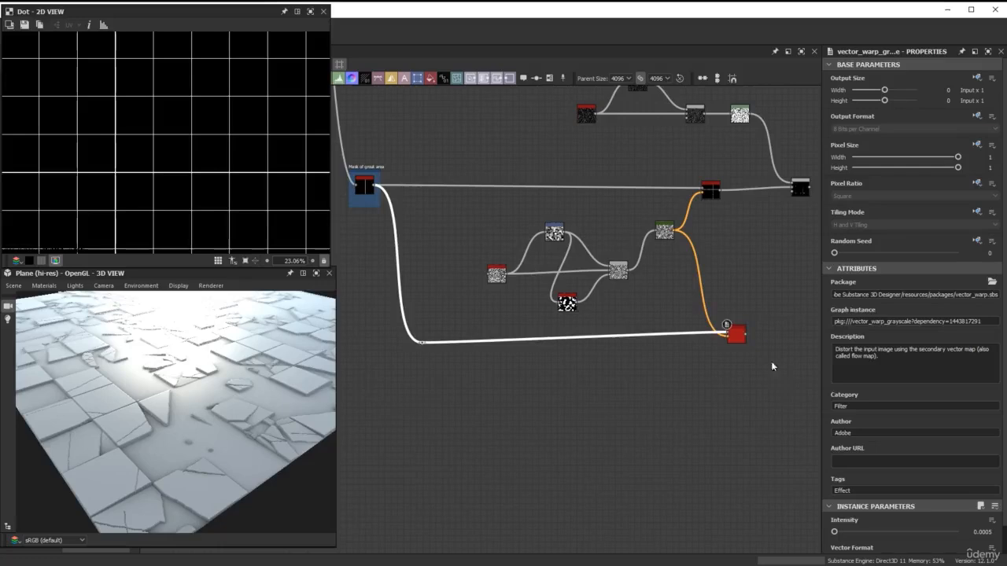
left_click_drag(738, 344, 762, 386)
left_click_drag(464, 394, 421, 380)
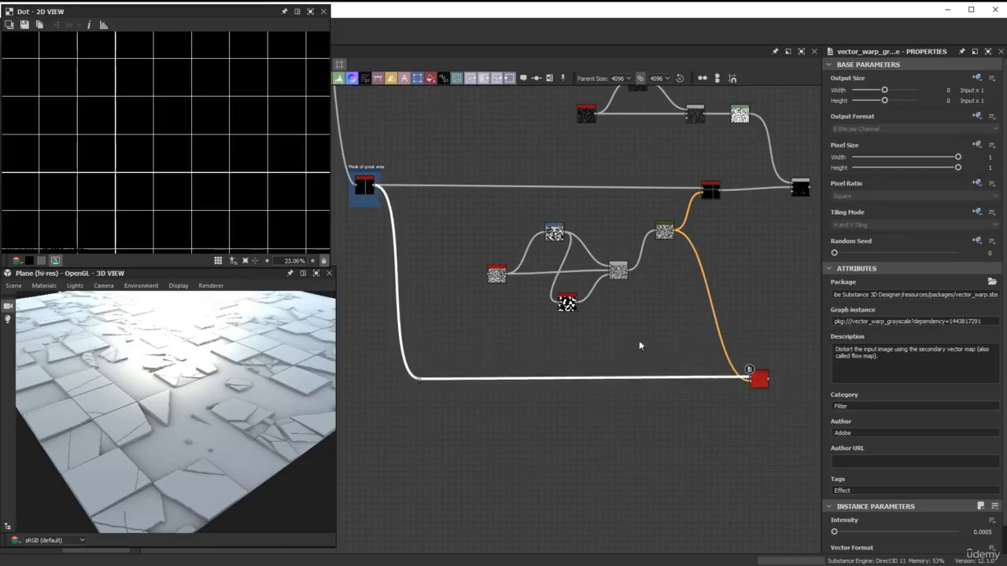
Step: Preview the duplicated Vector Warp Grayscale node and set its Intensity to 0.005
scroll(638, 331, "up", 2)
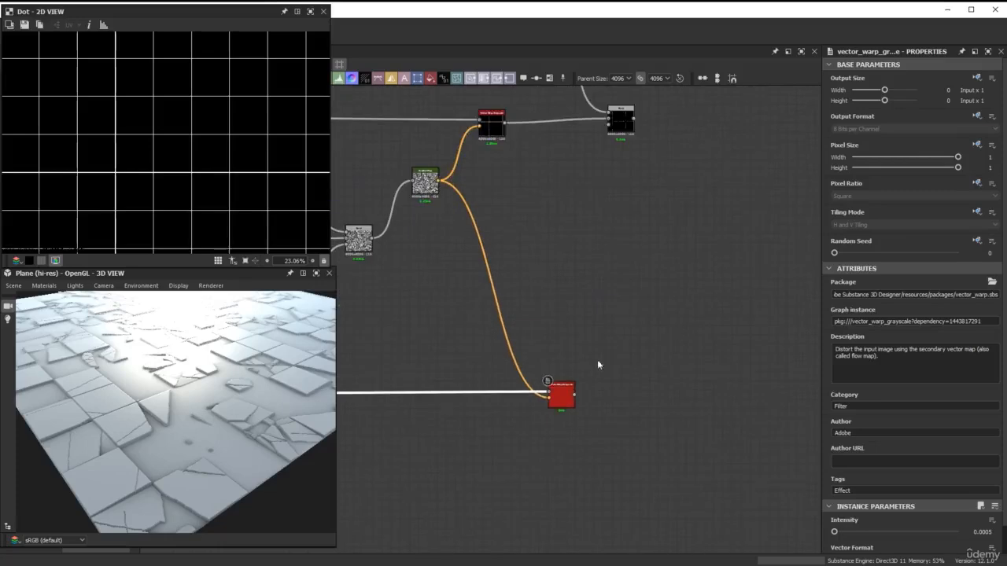
double_click(574, 394)
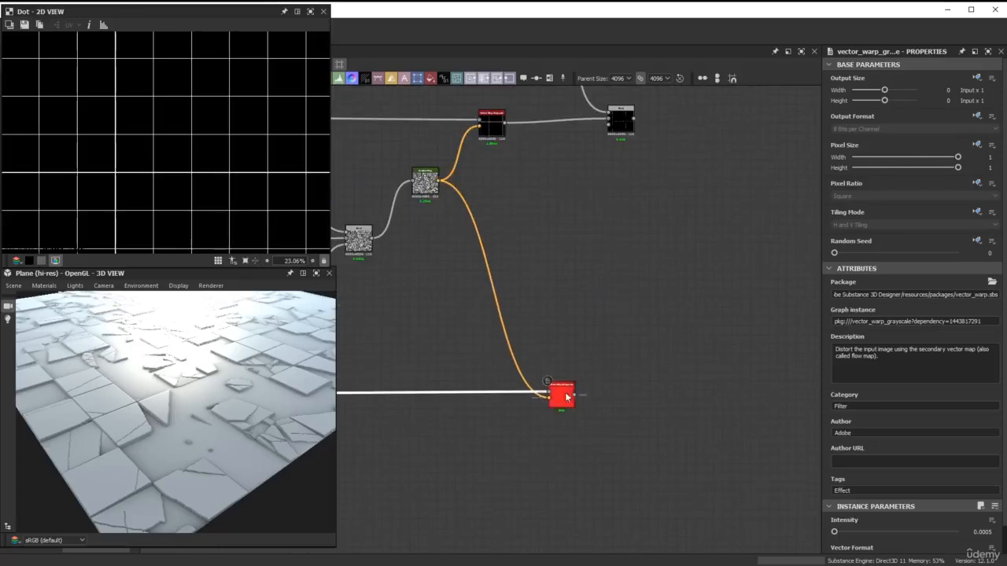
left_click(988, 533)
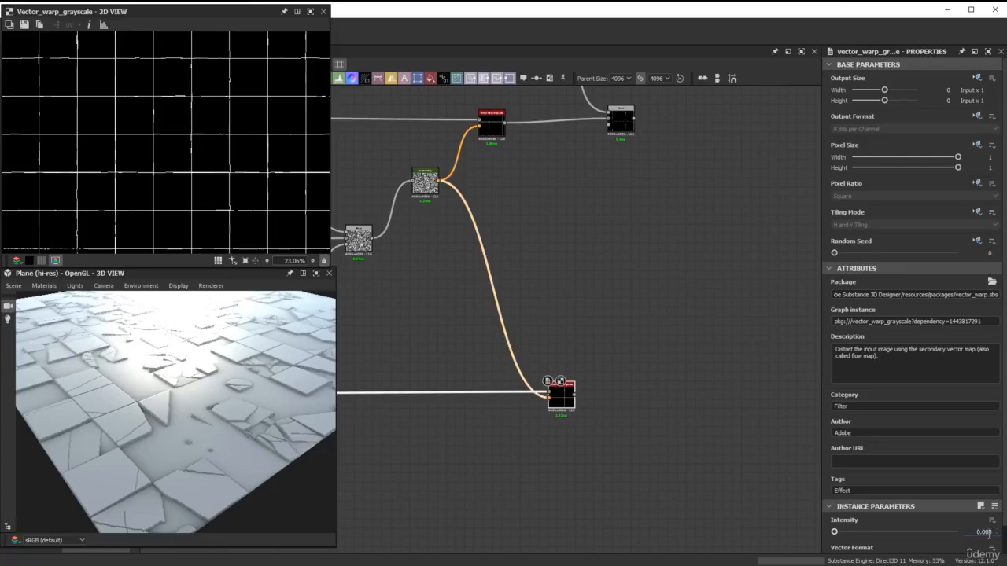
key("Return")
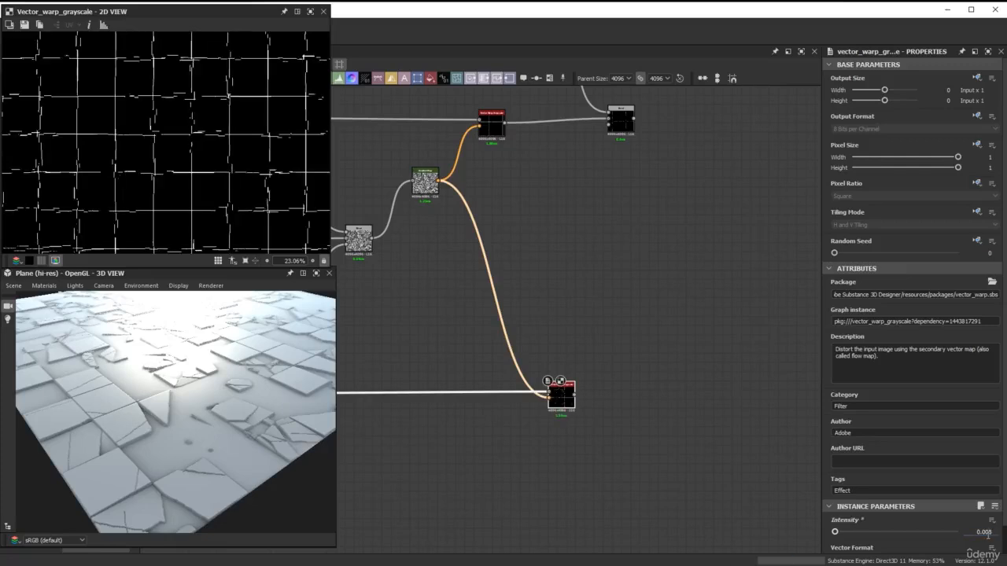
scroll(143, 141, "up", 4)
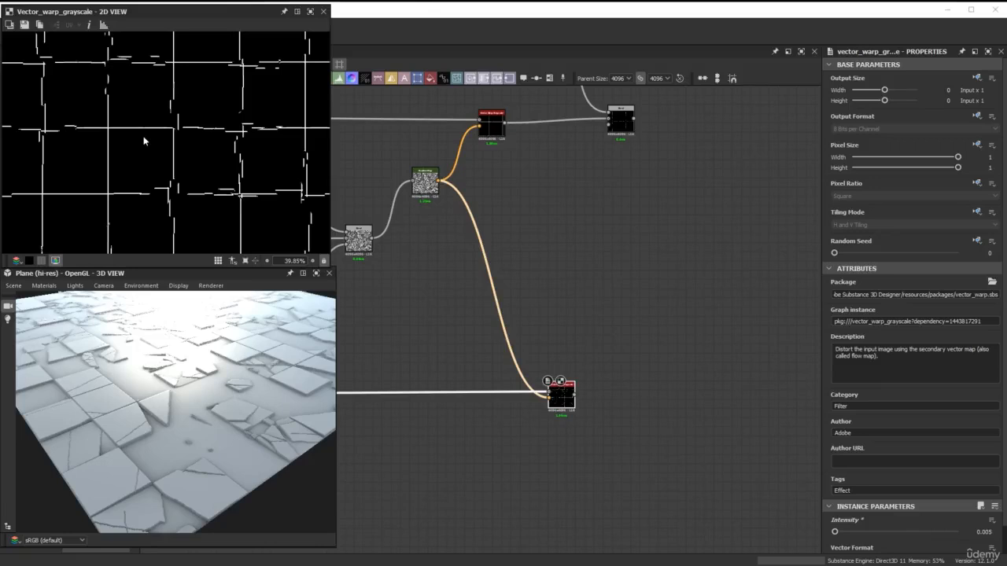
Step: Add a Transformation 2D node connected to the output of the duplicated Vector Warp Grayscale node
scroll(551, 371, "up", 4)
middle_click_drag(612, 412, 513, 330)
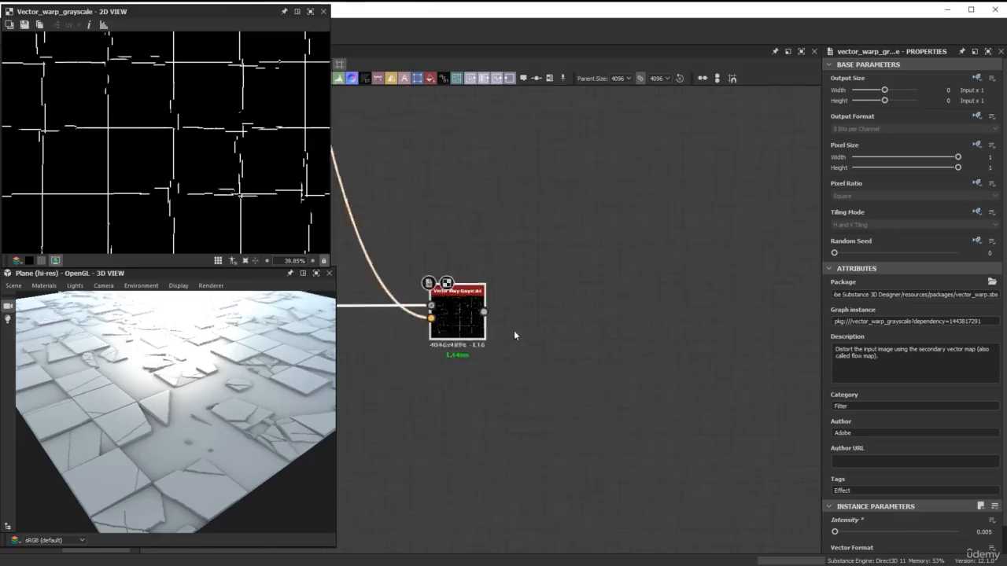
scroll(512, 331, "up", 1)
left_click_drag(478, 308, 582, 214)
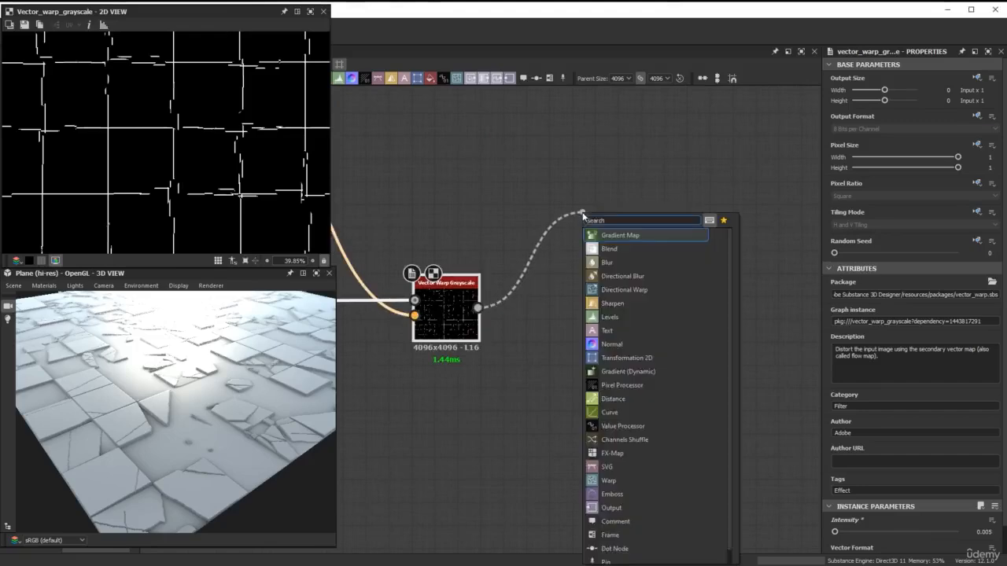
type("tr")
left_click(613, 235)
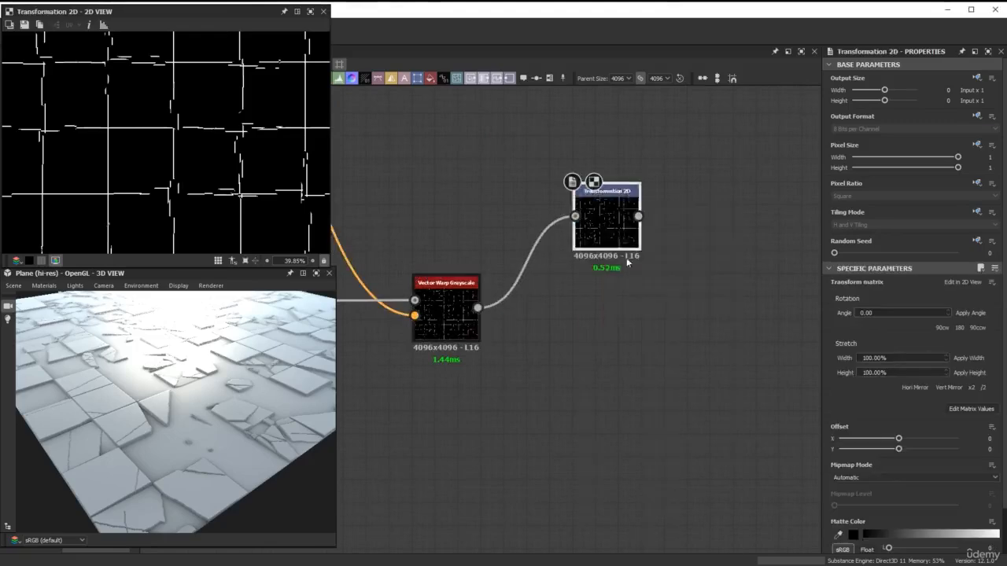
Step: Move the Transformation 2D node up and to the right, and place a duplicate with the same input directly below it
middle_click_drag(627, 262, 541, 234)
left_click_drag(522, 216, 591, 193)
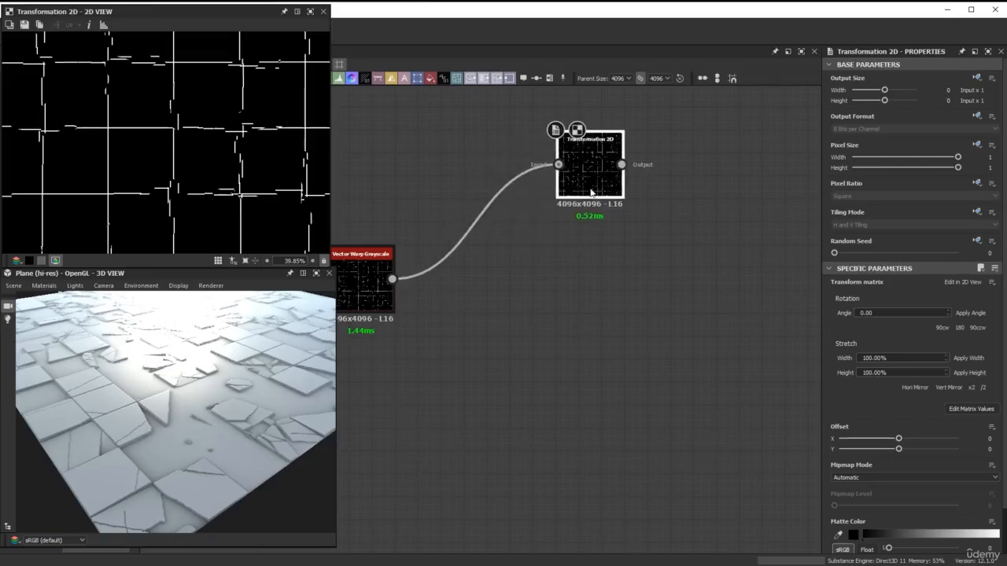
key("ctrl+d")
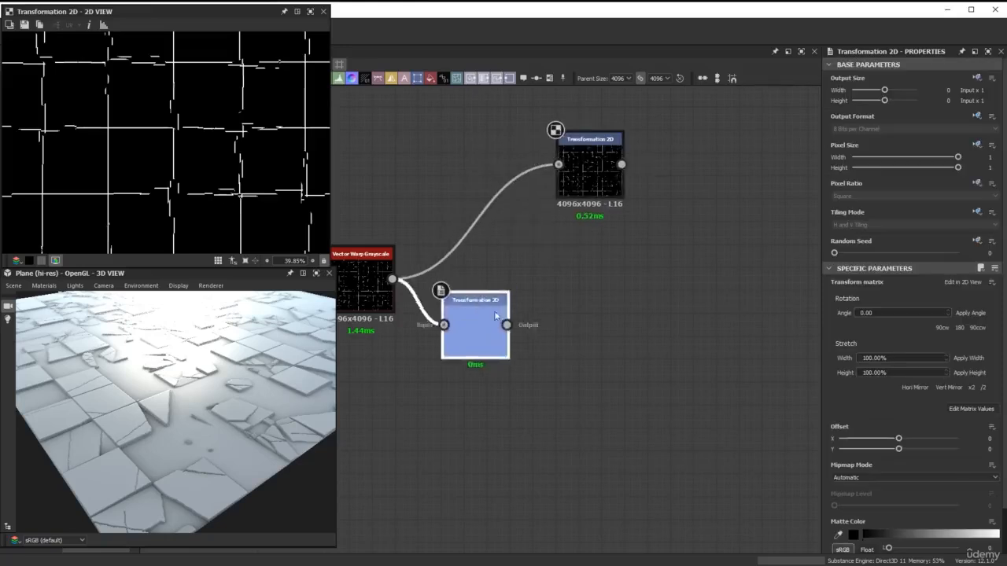
left_click_drag(478, 323, 590, 371)
Step: Rotate the upper Transformation 2D node's pattern freehand clockwise and the lower node's pattern counterclockwise
left_click(596, 183)
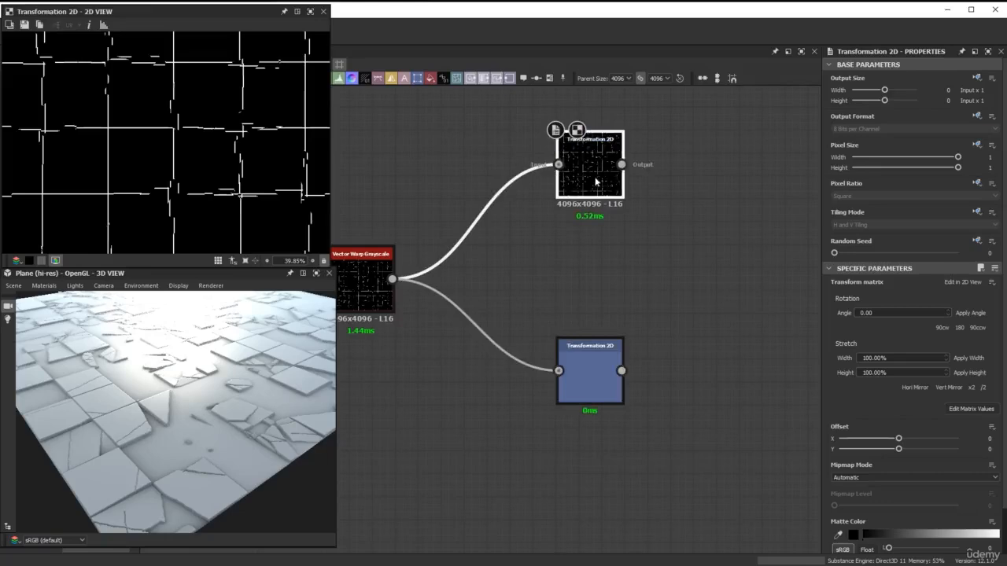
scroll(290, 178, "down", 5)
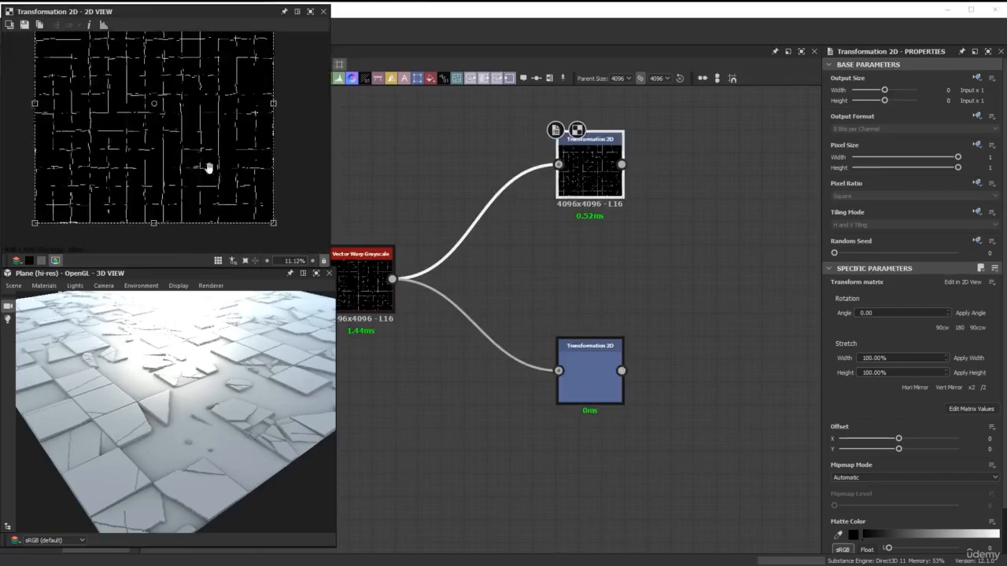
scroll(266, 162, "up", 2)
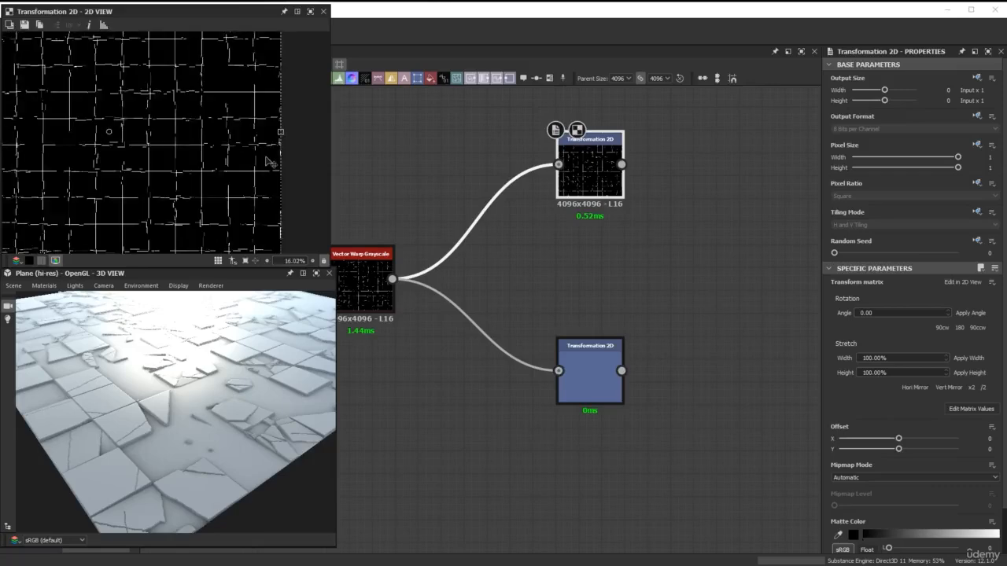
left_click_drag(281, 166, 246, 242)
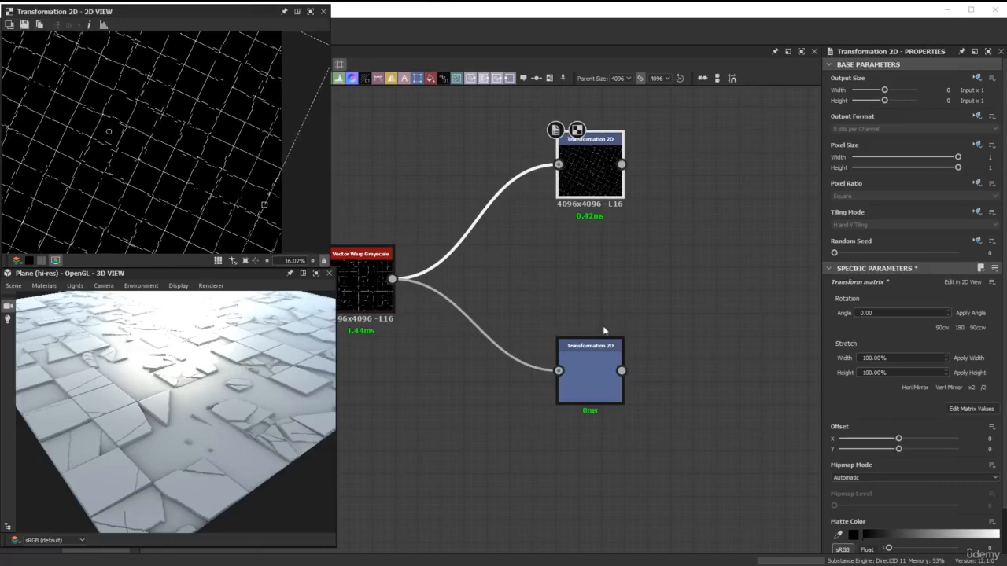
double_click(598, 346)
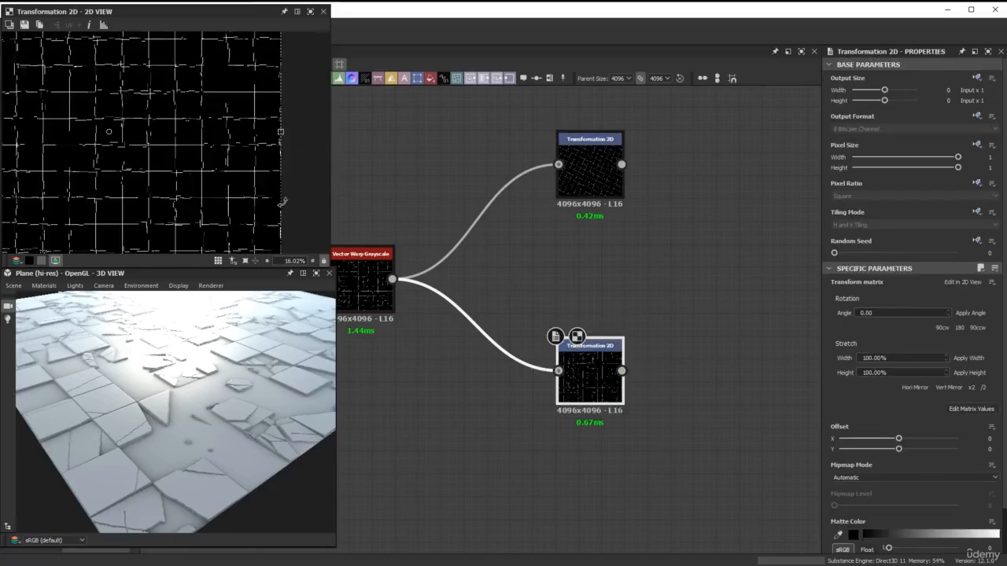
left_click_drag(282, 202, 313, 135)
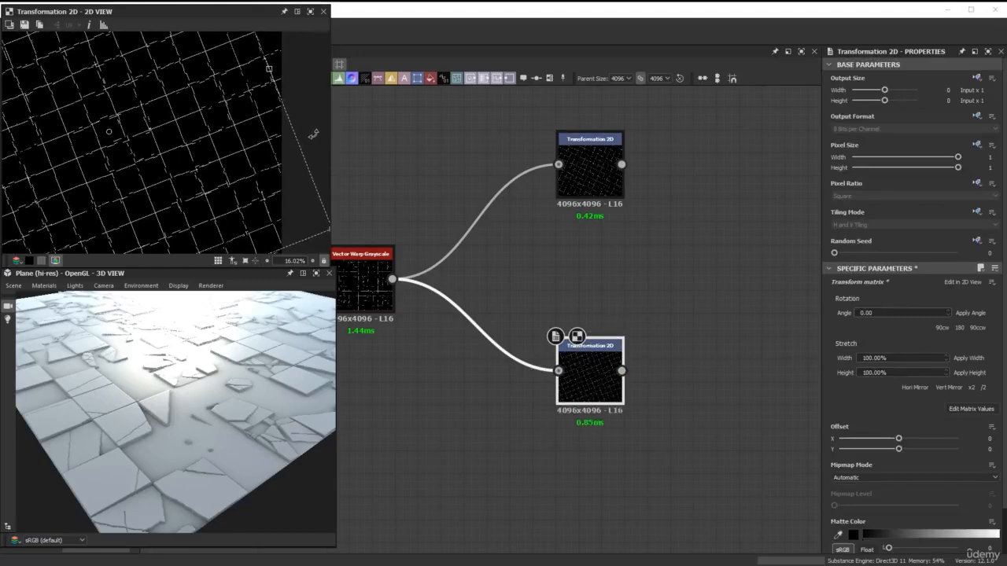
Step: Add a Blend node combining the two rotated Transformation 2D outputs, lower one as foreground, and set its Blending Mode to Max (Lighten)
middle_click_drag(598, 250, 498, 249)
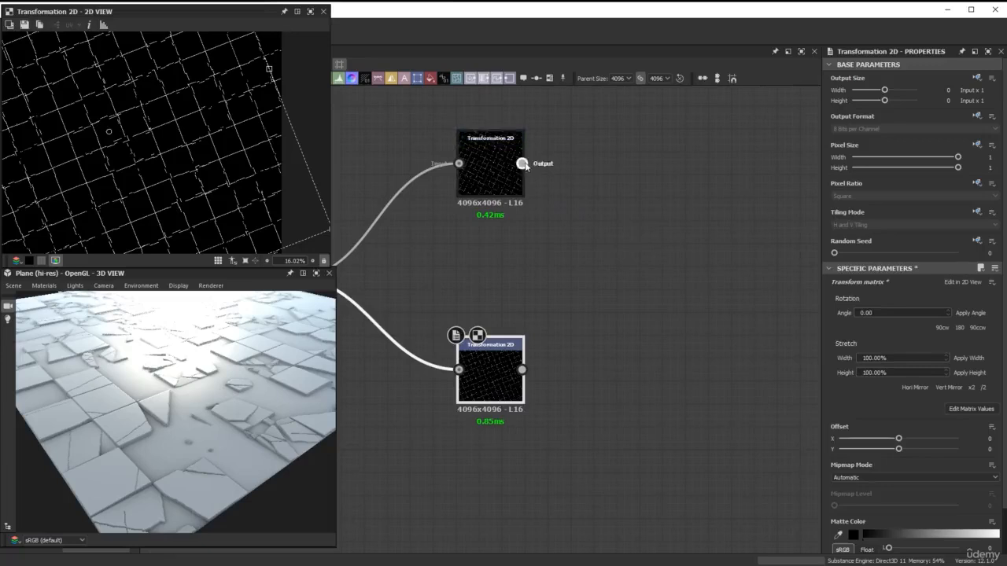
left_click_drag(522, 164, 740, 248)
left_click(768, 251)
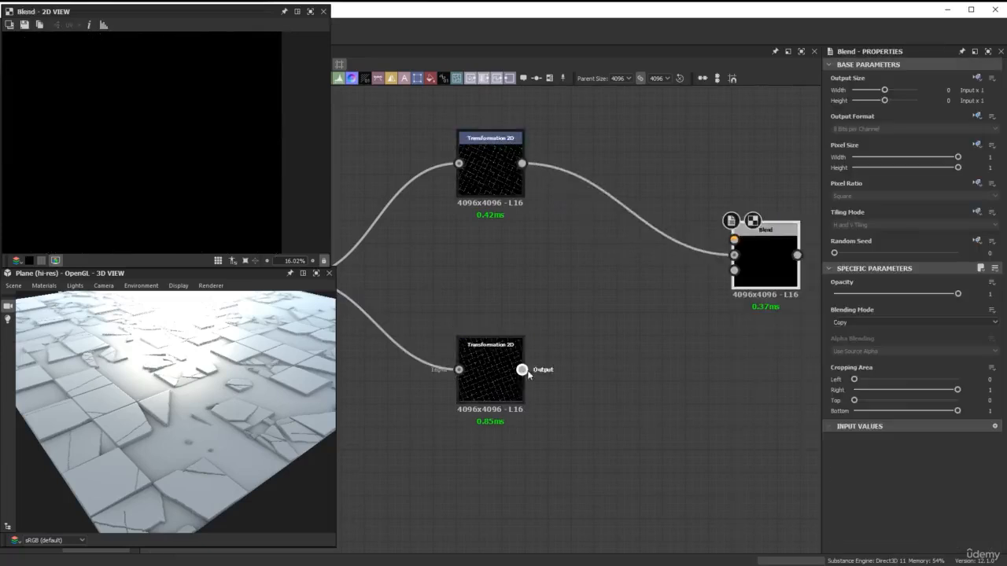
left_click_drag(522, 369, 749, 246)
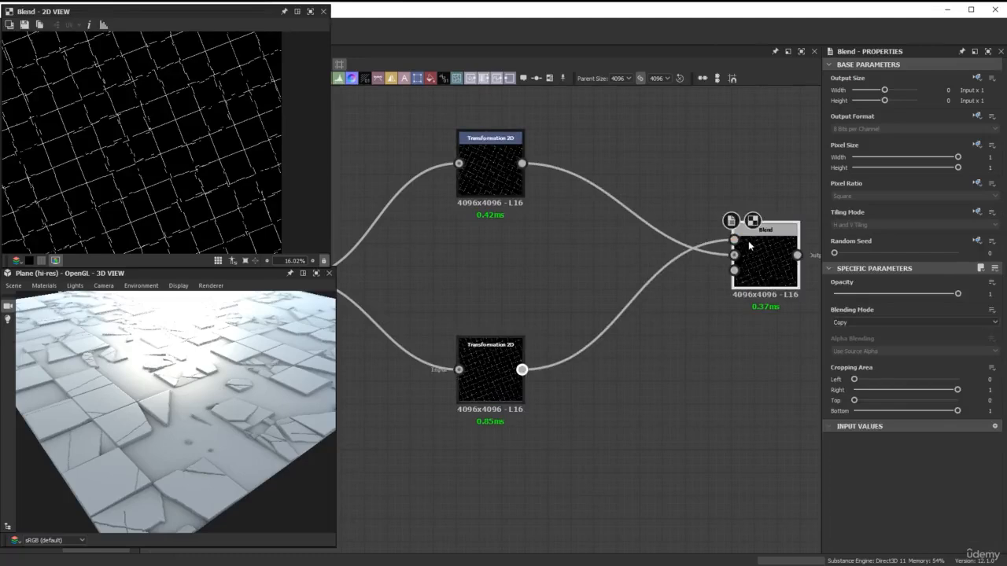
left_click(861, 323)
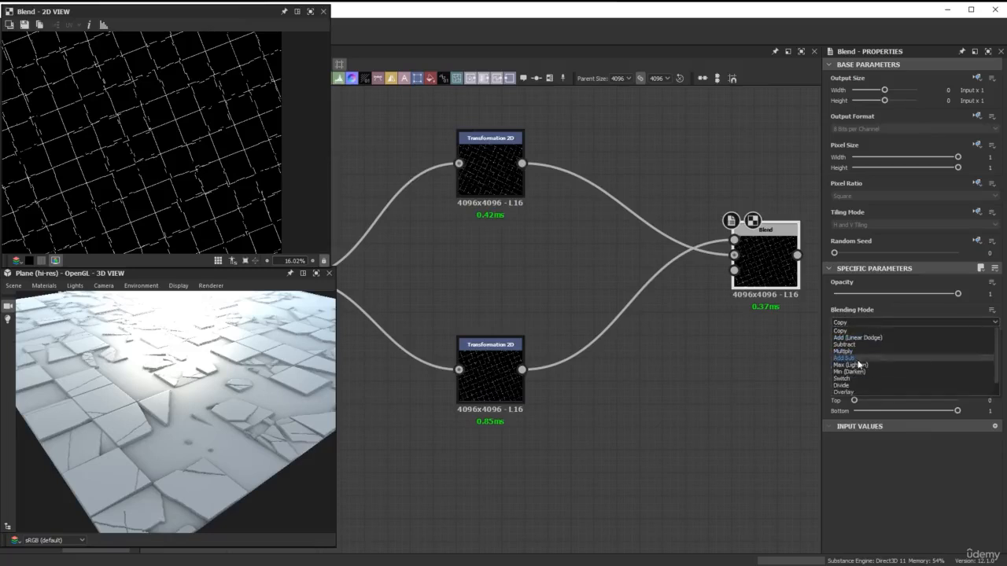
left_click(857, 365)
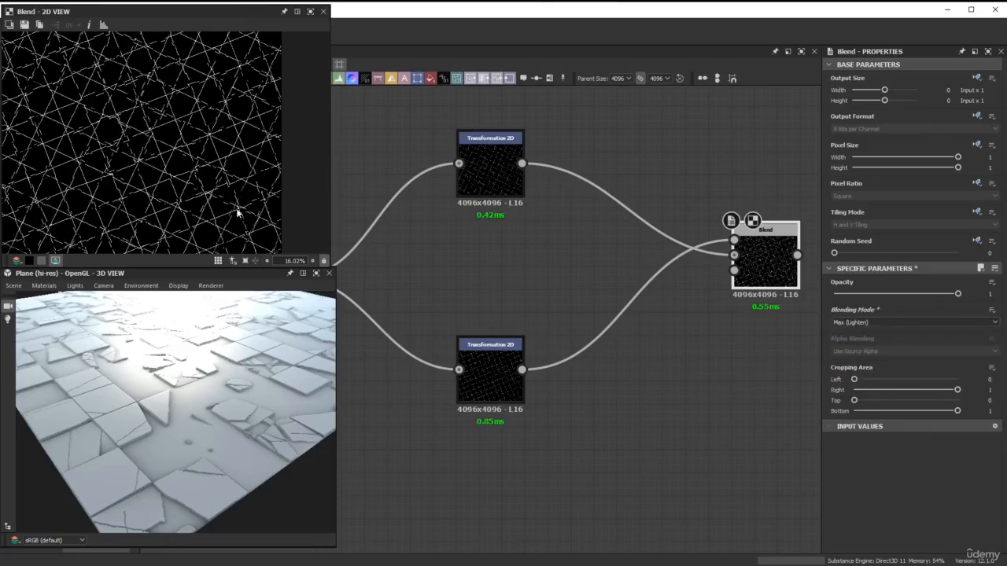
Step: Add a second Levels node branching from the output of the noise Blend node that feeds the existing Levels node, placed further down
scroll(606, 310, "down", 12)
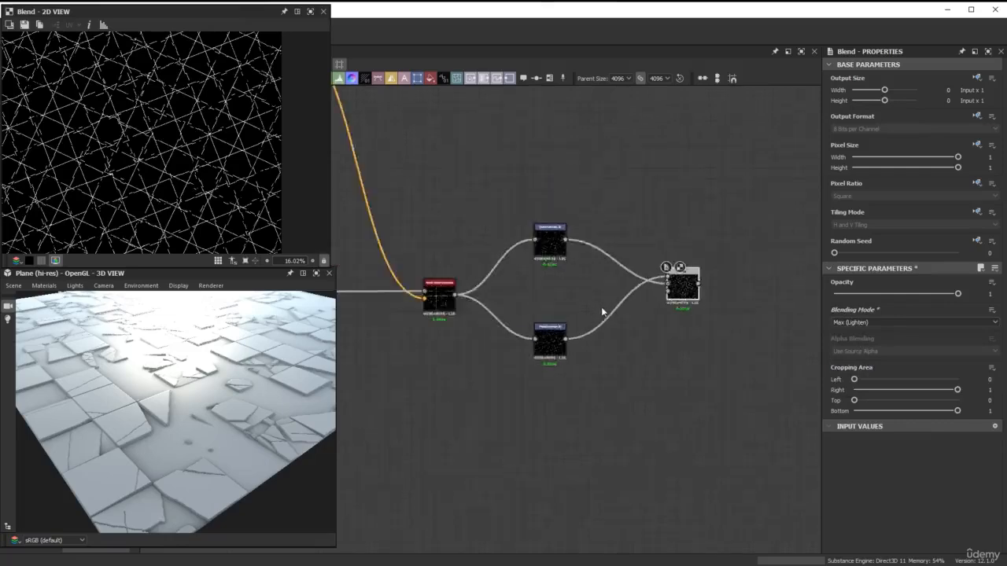
middle_click_drag(558, 237, 560, 197)
scroll(592, 211, "up", 3)
scroll(551, 196, "up", 6)
scroll(533, 286, "down", 3)
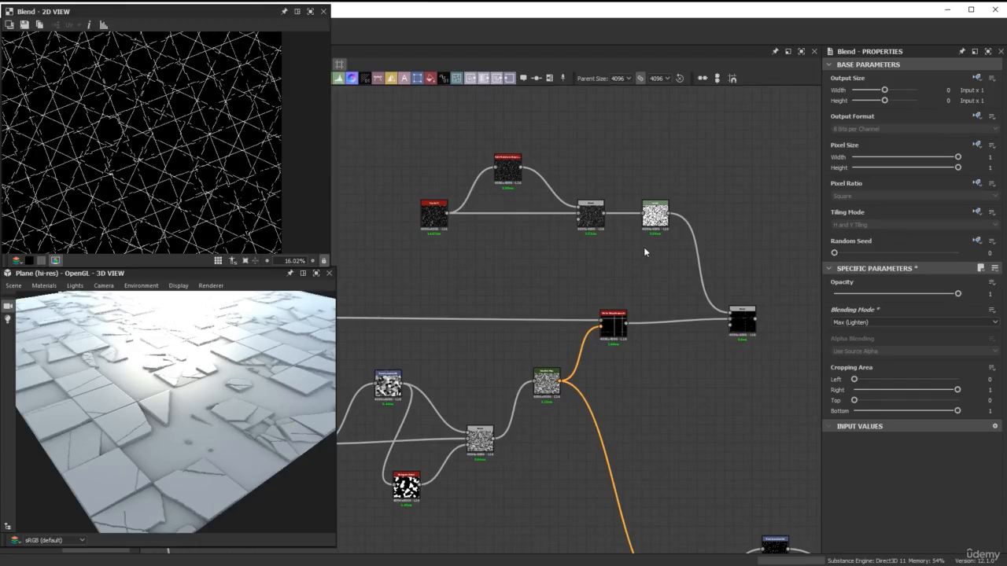
scroll(644, 247, "up", 3)
middle_click_drag(643, 247, 560, 245)
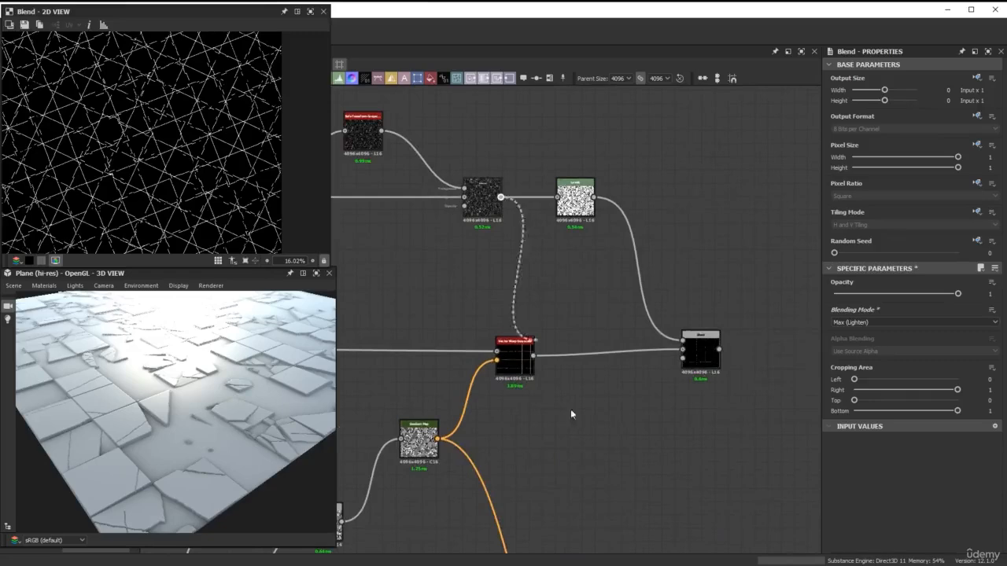
left_click_drag(571, 409, 654, 471)
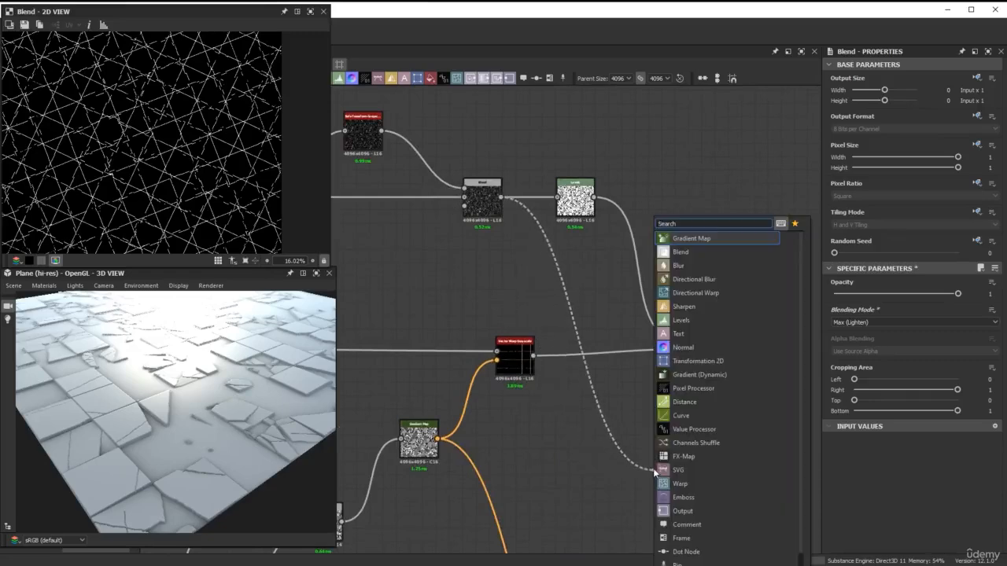
type("levels")
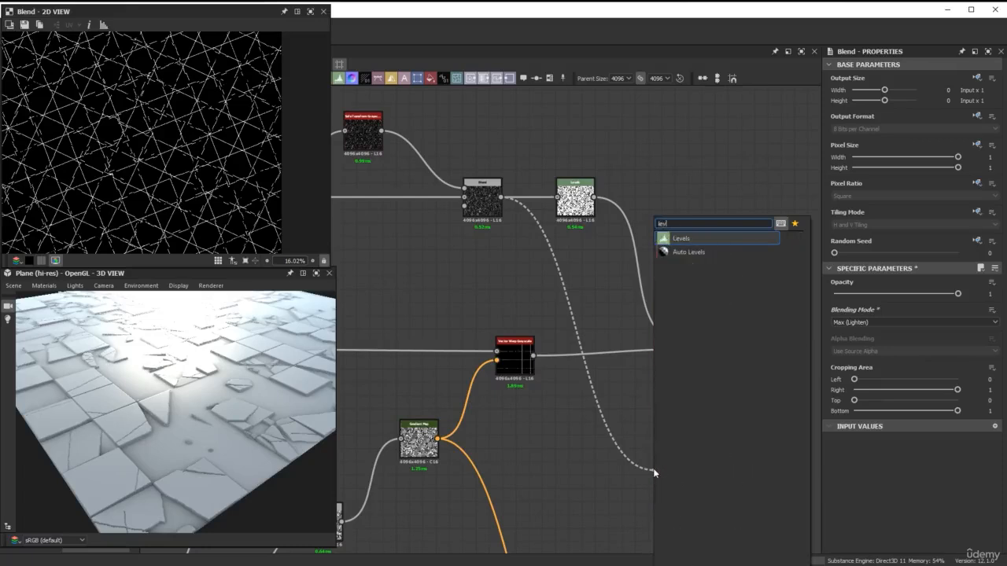
key("Return")
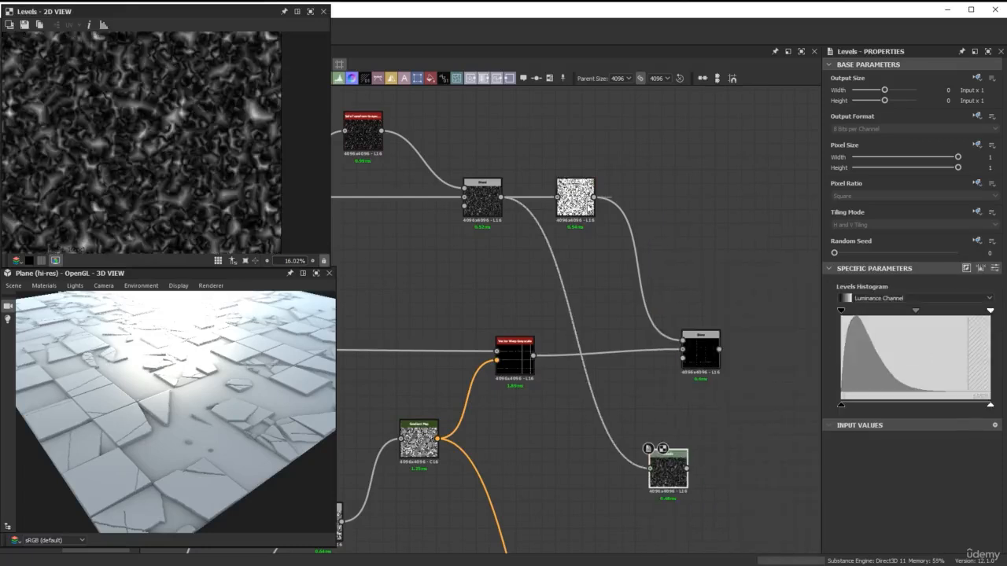
Step: Compare both Levels outputs, then set the new Levels node's Level In Low to 0.015 and Level In High to 0.06 as numeric parameters
double_click(589, 206)
double_click(667, 469)
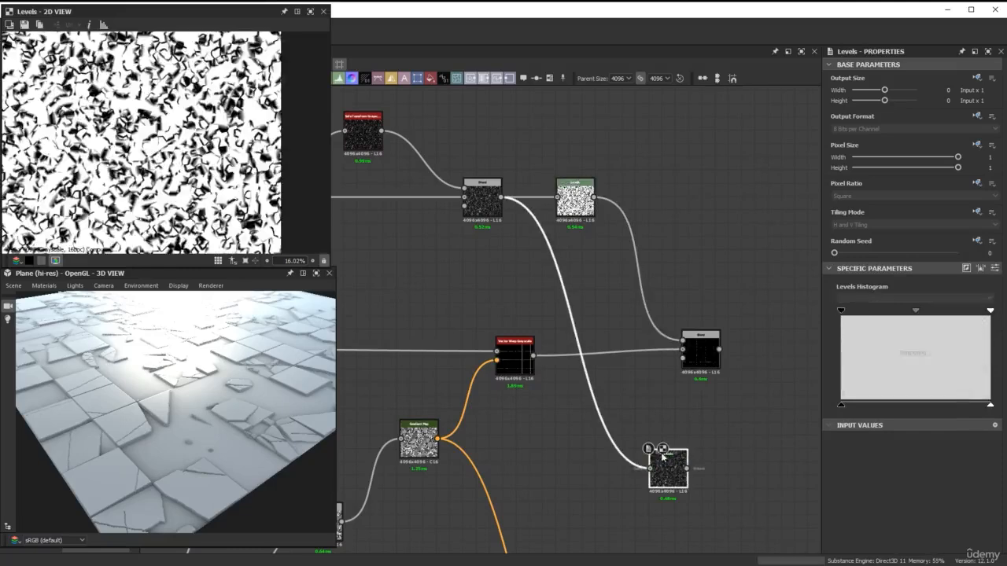
left_click(996, 269)
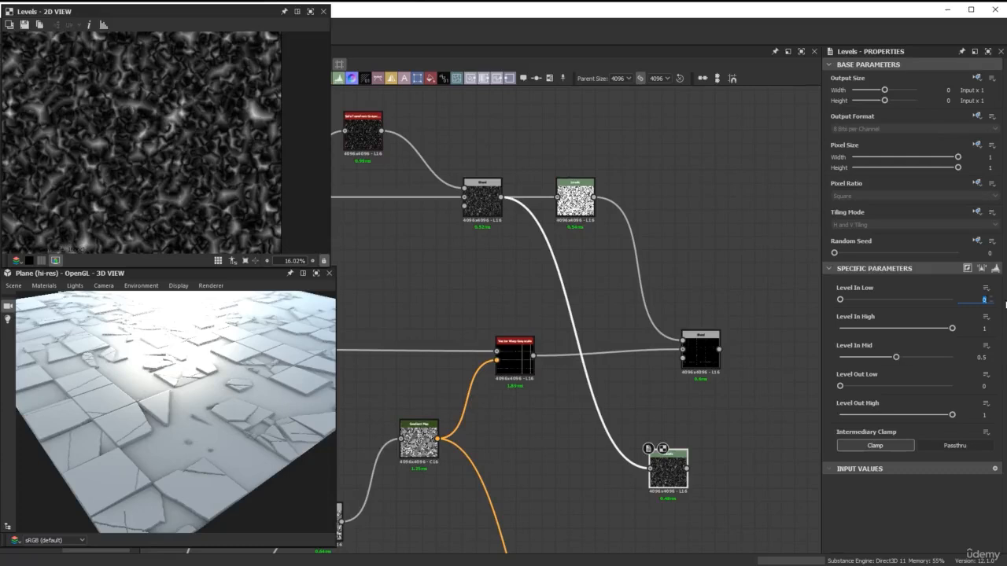
key("Return")
double_click(983, 328)
key("Return")
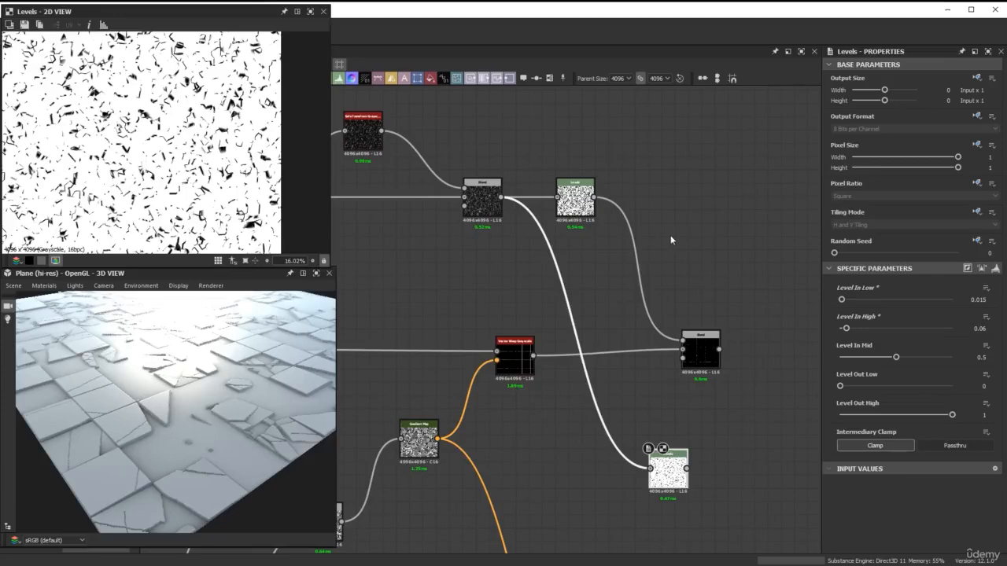
Step: Add a Transformation 2D node after the new Levels node and rotate its noise pattern clockwise freehand
middle_click_drag(699, 409, 529, 212)
left_click_drag(518, 273, 687, 288)
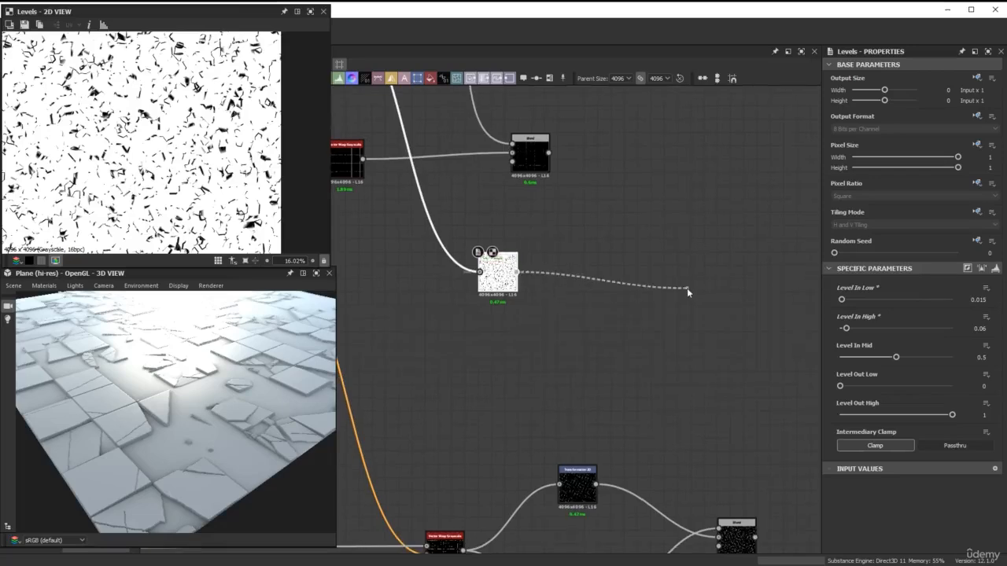
type("tr")
left_click(730, 240)
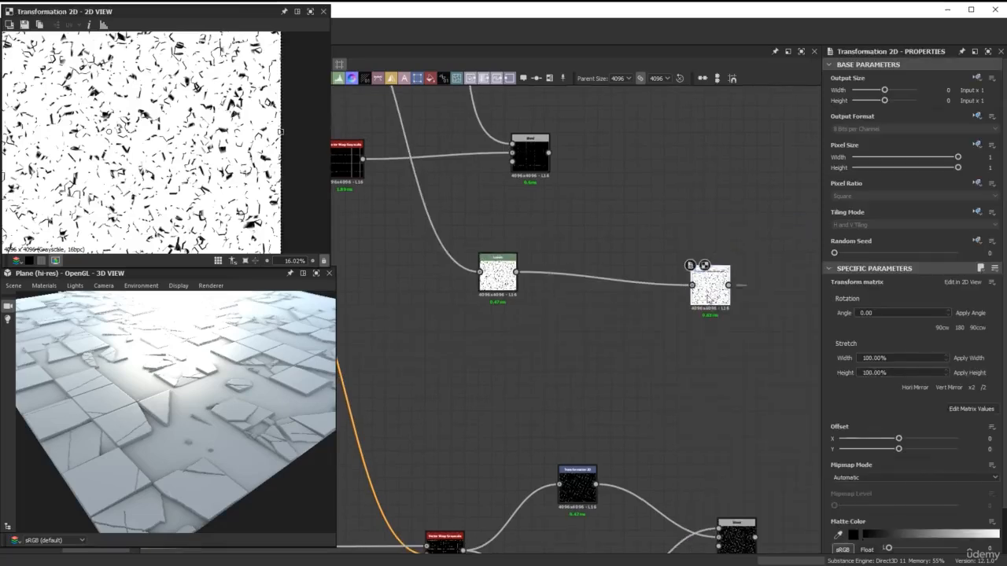
left_click_drag(258, 168, 214, 217)
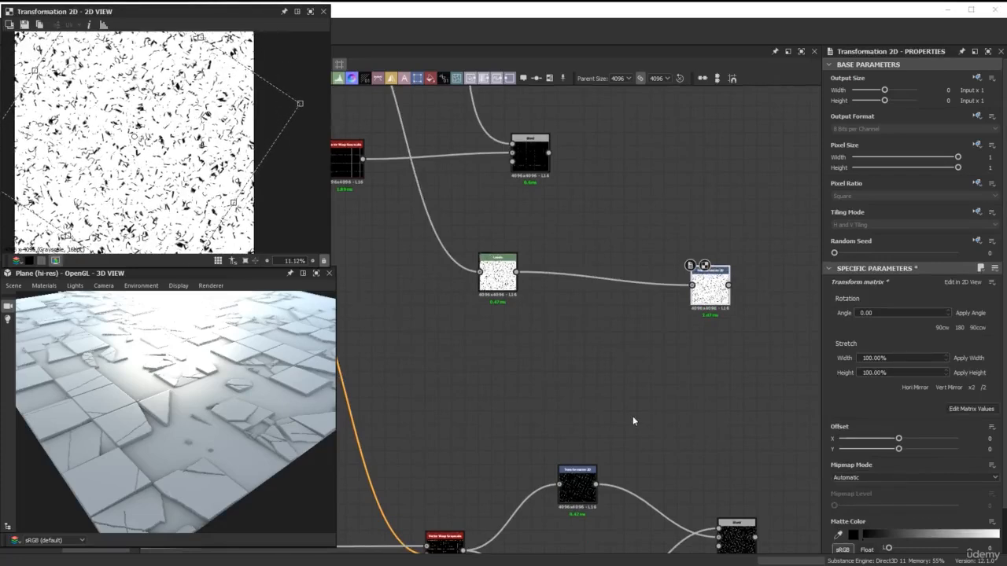
Step: Place the new Transformation 2D node closer to its Levels node, and move both down beside the rotated line pattern nodes
scroll(650, 423, "down", 2)
middle_click_drag(674, 356, 617, 275)
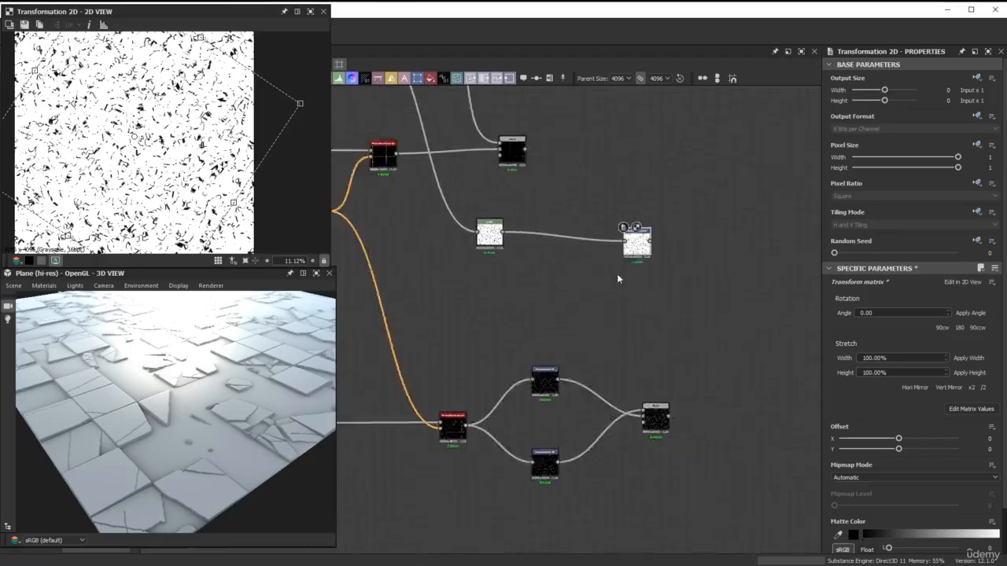
scroll(624, 257, "up", 1)
left_click_drag(641, 247, 563, 239)
left_click_drag(608, 272, 441, 214)
left_click_drag(467, 231, 556, 319)
Step: Add a Blend node set to Subtract that removes the rotated noise from the combined line pattern, and inspect the result up close
middle_click_drag(574, 238, 492, 177)
scroll(555, 314, "up", 2)
left_click_drag(617, 420, 743, 366)
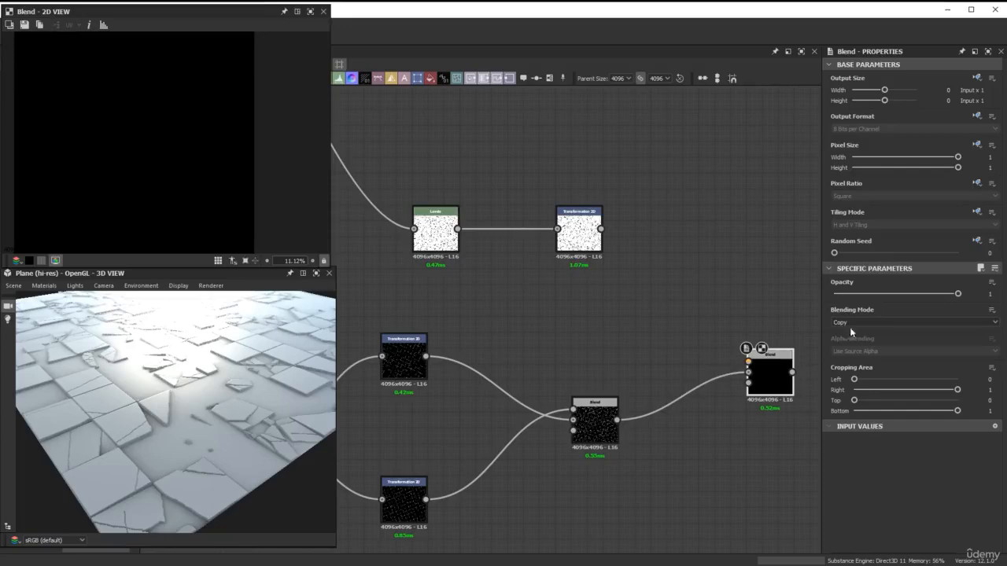
left_click(852, 322)
left_click(851, 345)
left_click_drag(601, 229, 748, 361)
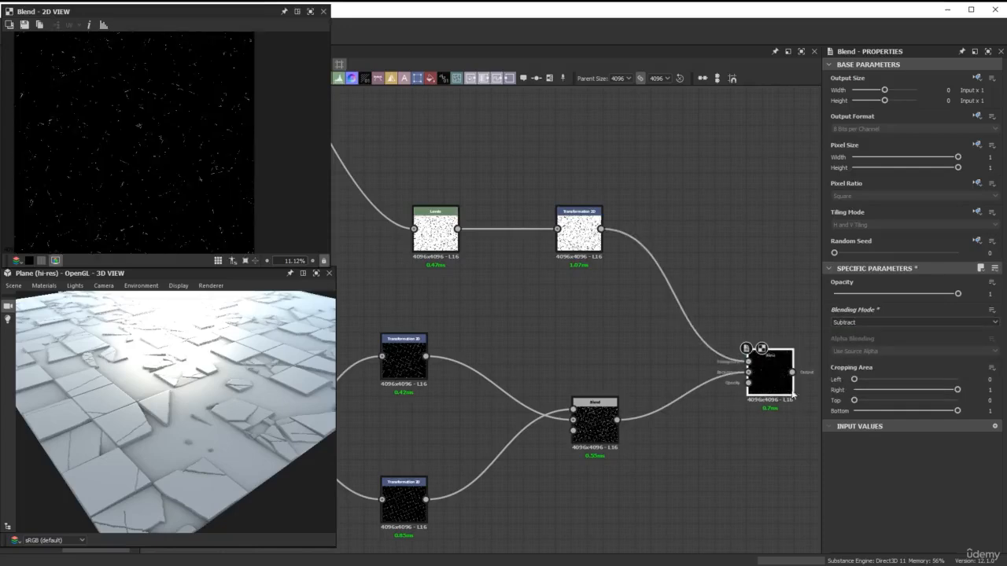
scroll(170, 144, "up", 3)
scroll(171, 144, "up", 5)
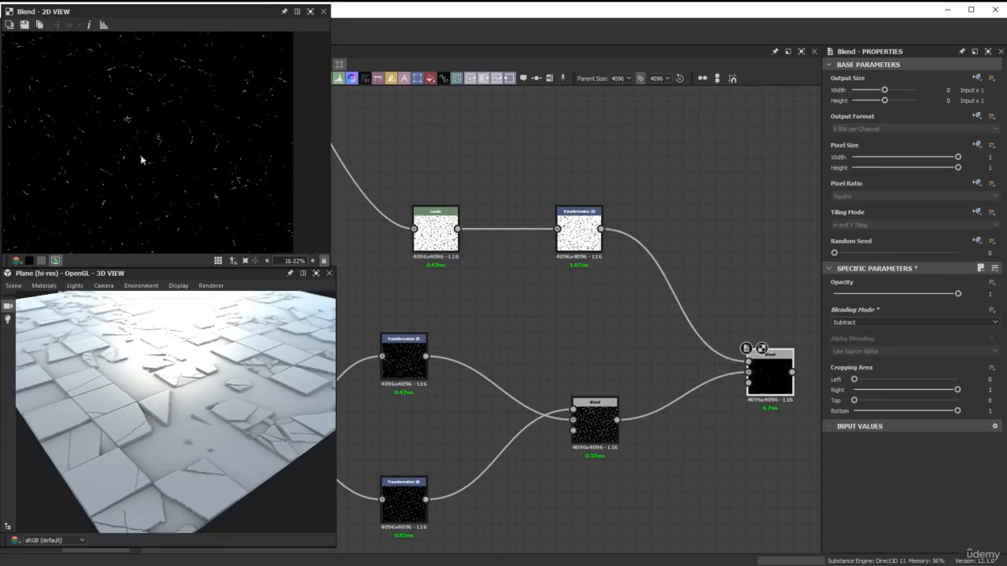
scroll(173, 157, "down", 7)
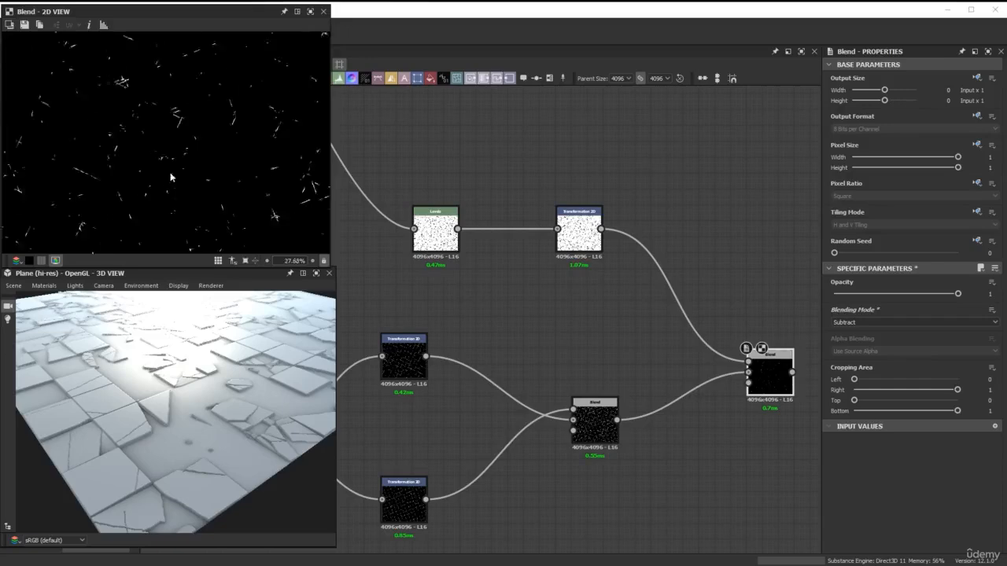
scroll(173, 157, "up", 4)
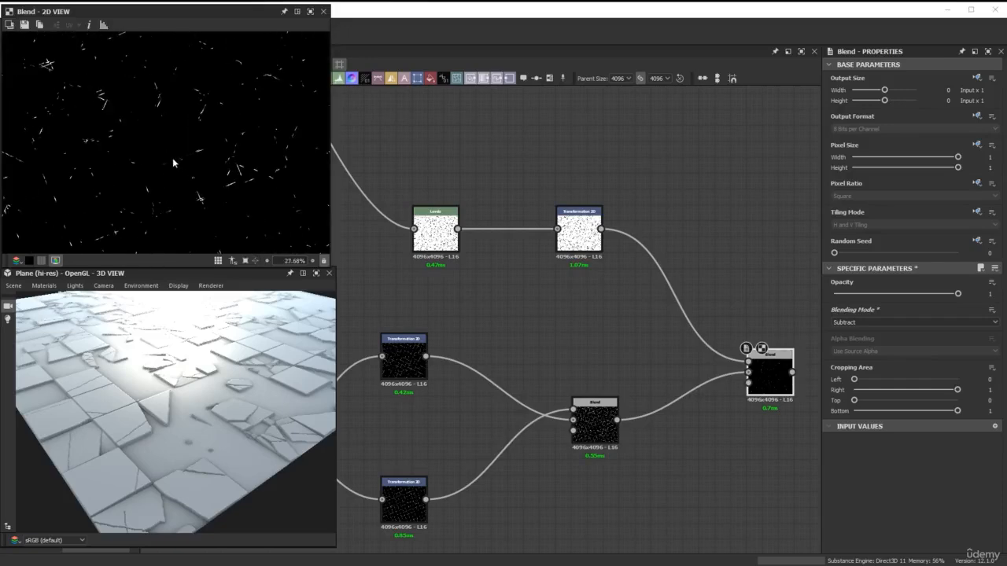
Step: Move the upper noise and warp nodes up, shift their final Blend node further right, and raise the framed source node level with the warp
scroll(549, 300, "down", 10)
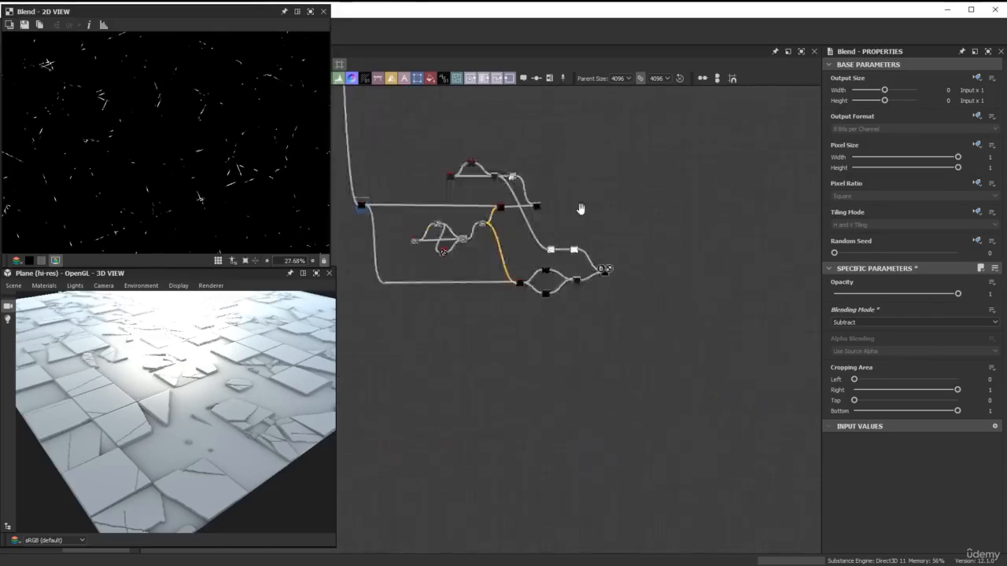
scroll(624, 251, "up", 2)
middle_click_drag(580, 210, 584, 297)
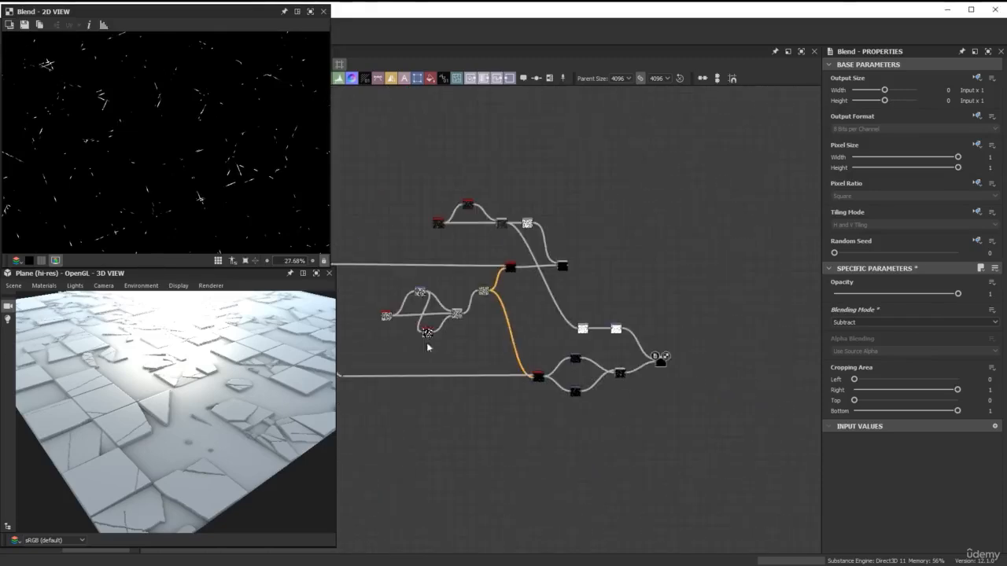
left_click_drag(509, 265, 530, 235)
left_click_drag(562, 265, 634, 238)
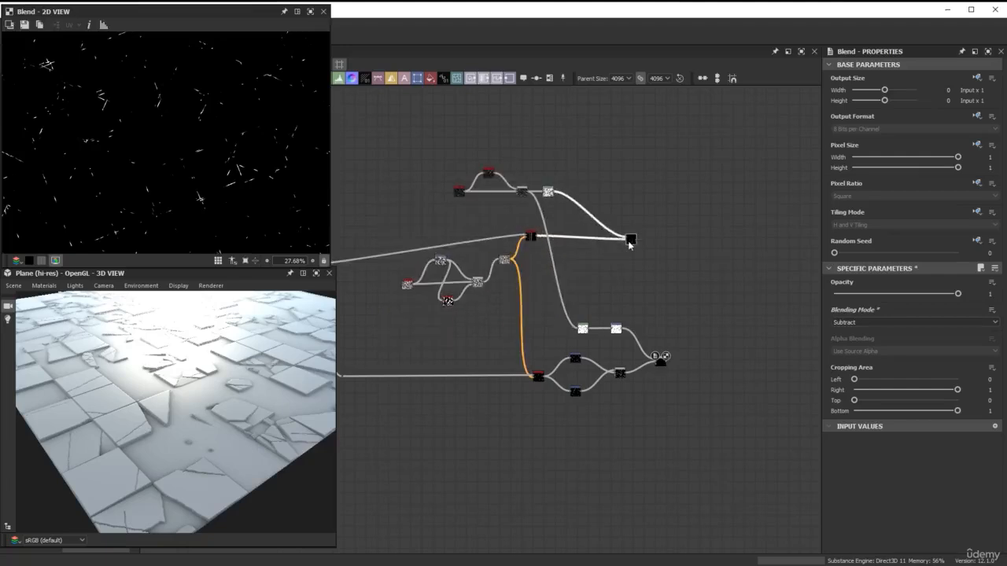
middle_click_drag(583, 231, 732, 216)
scroll(484, 265, "up", 1)
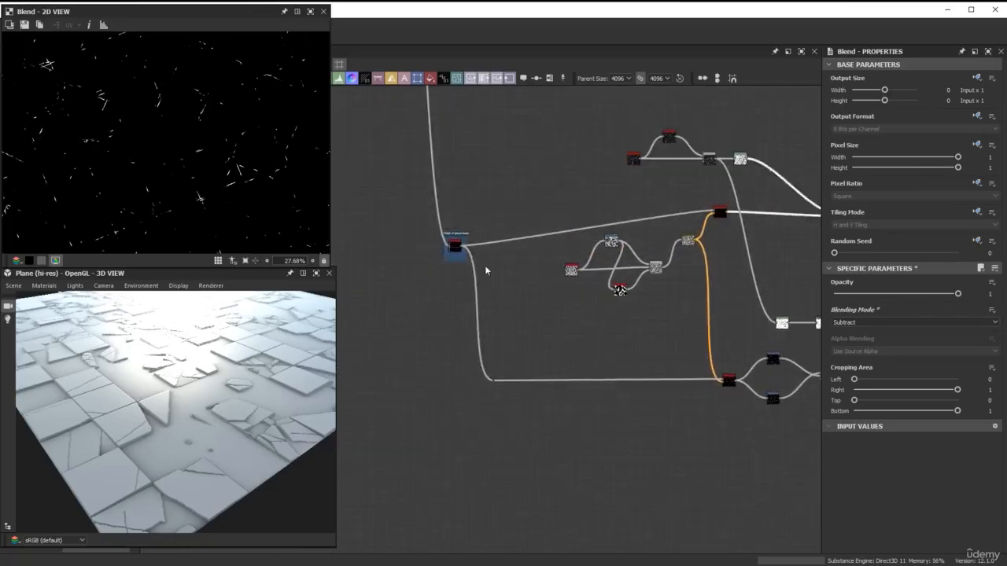
left_click_drag(460, 234, 458, 199)
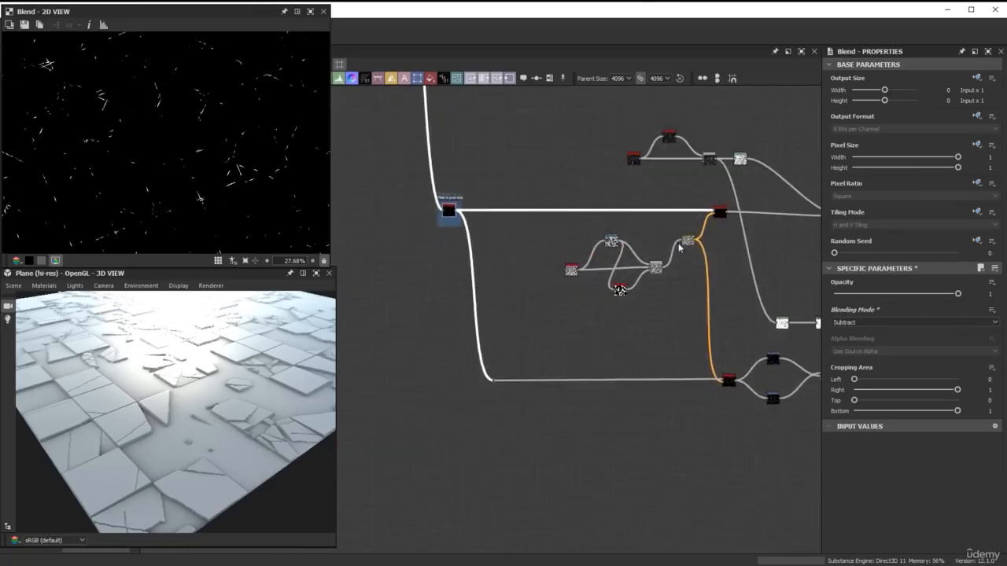
Step: Frame the upper noise, Vector Warp Grayscale and Blend nodes and title the frame "Grout middle area"
middle_click_drag(681, 248, 521, 233)
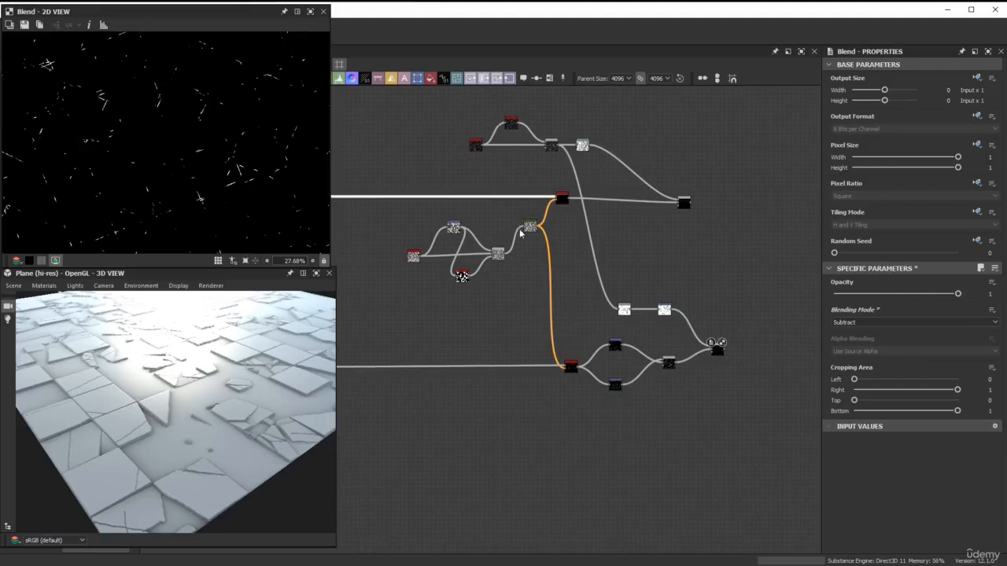
scroll(689, 191, "up", 2)
left_click_drag(731, 225, 372, 95)
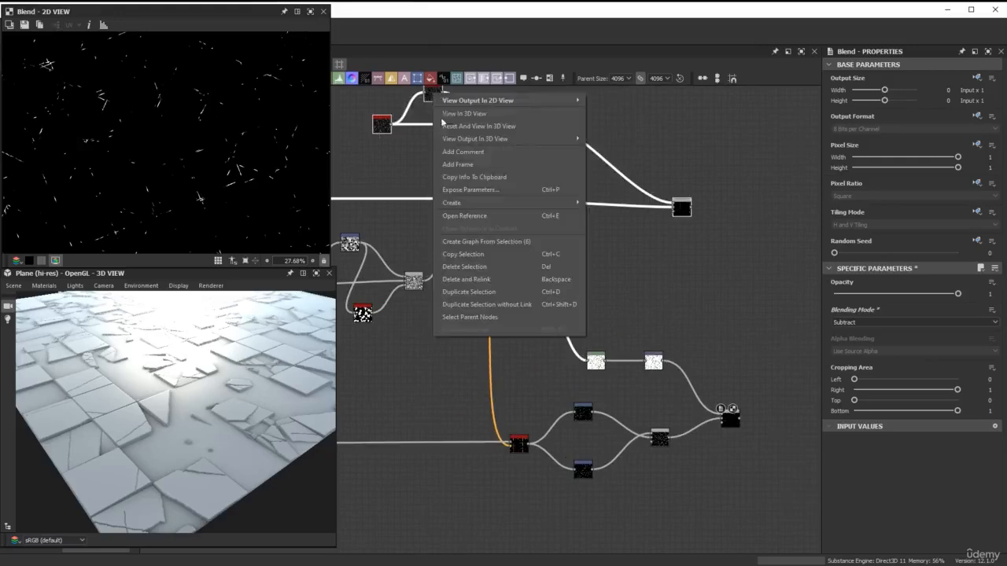
left_click(457, 163)
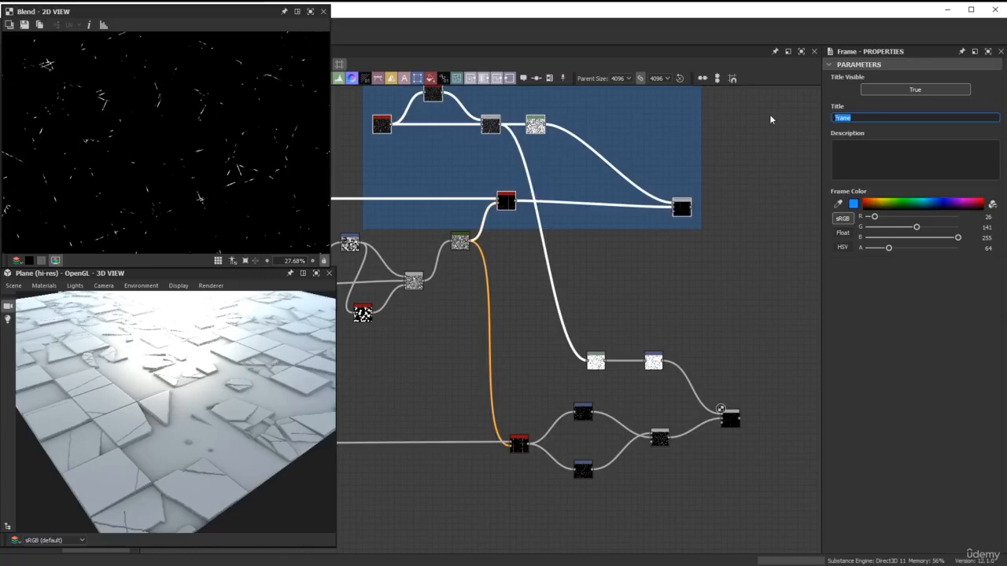
type("Grout middle area")
left_click(714, 385)
Step: Frame the lower Vector Warp Grayscale, Levels, Transformation 2D and Blend nodes and title the frame "Grout scattered"
middle_click_drag(713, 385, 686, 318)
scroll(609, 378, "up", 2)
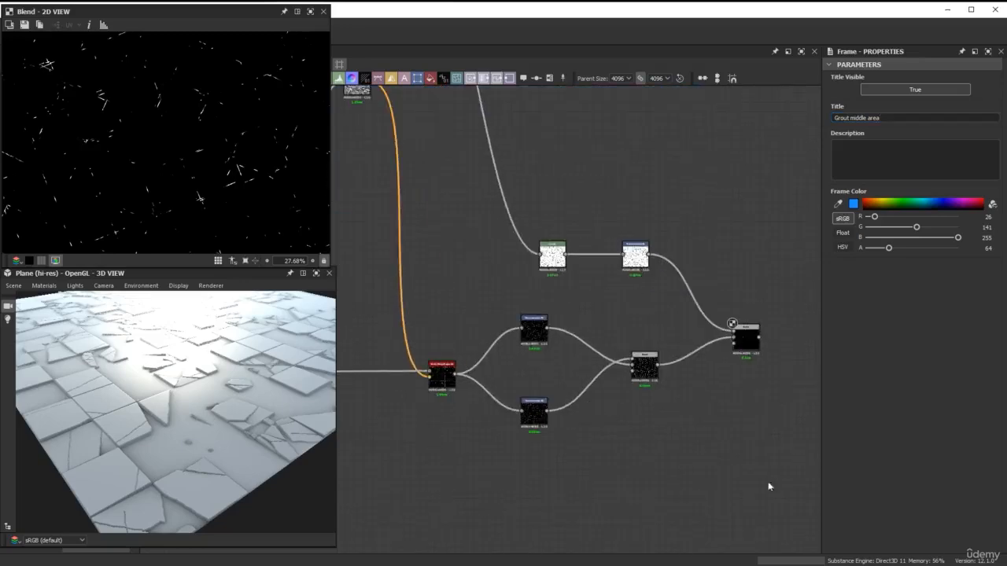
left_click_drag(767, 481, 404, 205)
right_click(545, 254)
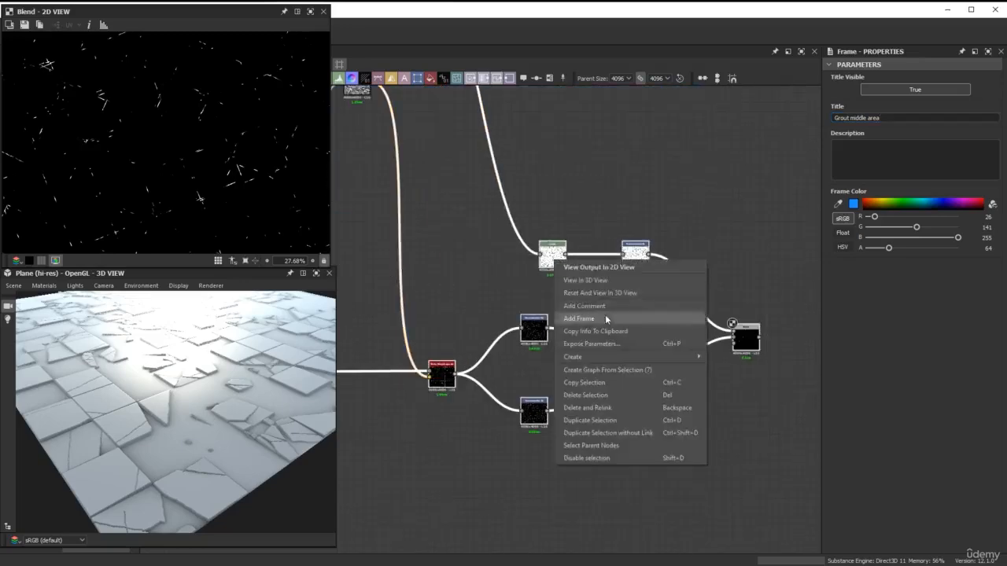
left_click(575, 319)
key("ctrl+a")
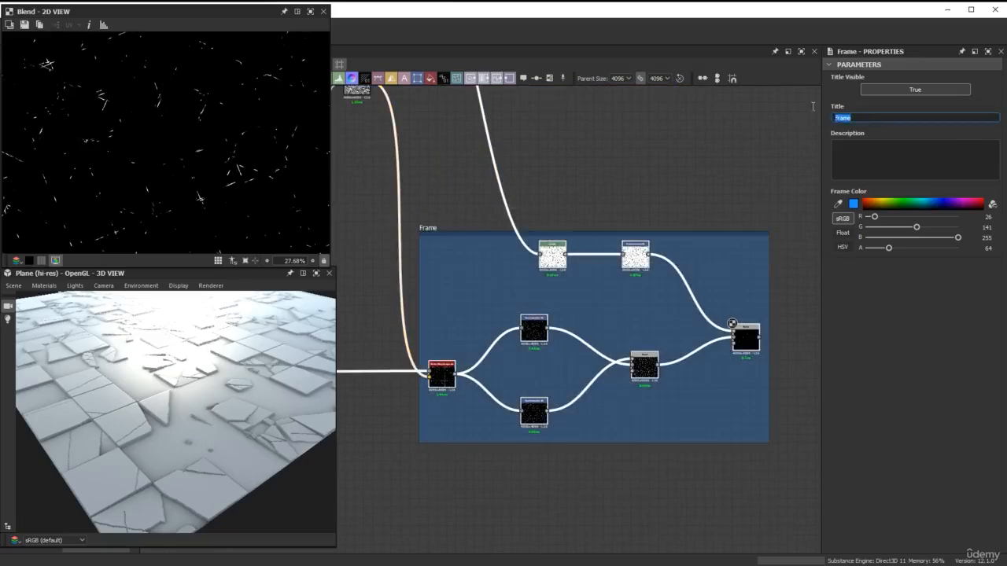
type("Grout scattered")
key("Return")
scroll(591, 196, "down", 3)
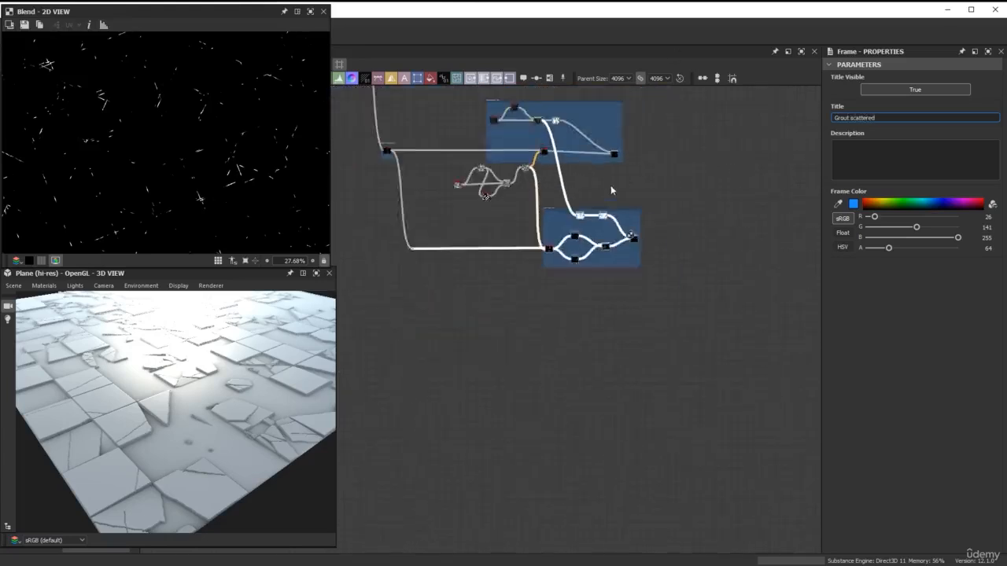
Step: Add a Blend node combining the outputs of the "Grout middle area" and "Grout scattered" frames, with Blending Mode set to Max (Lighten)
scroll(609, 259, "up", 4)
left_click_drag(538, 185, 734, 281)
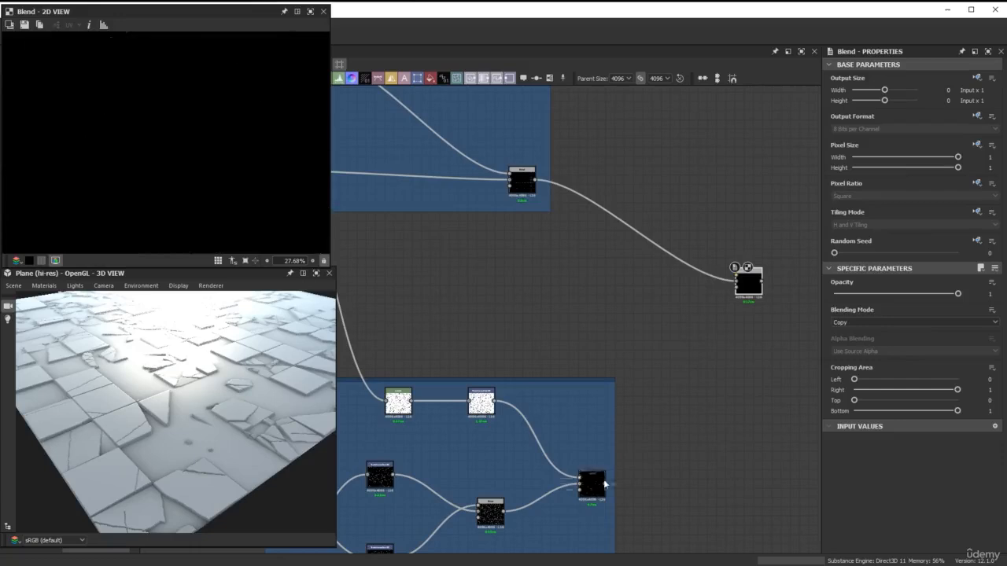
left_click_drag(605, 483, 733, 272)
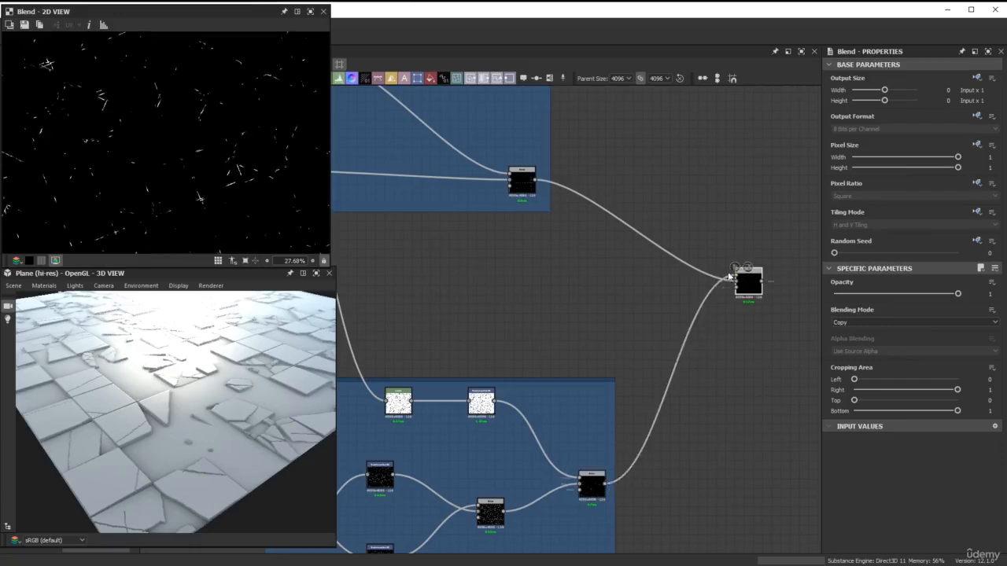
left_click(891, 322)
left_click(860, 365)
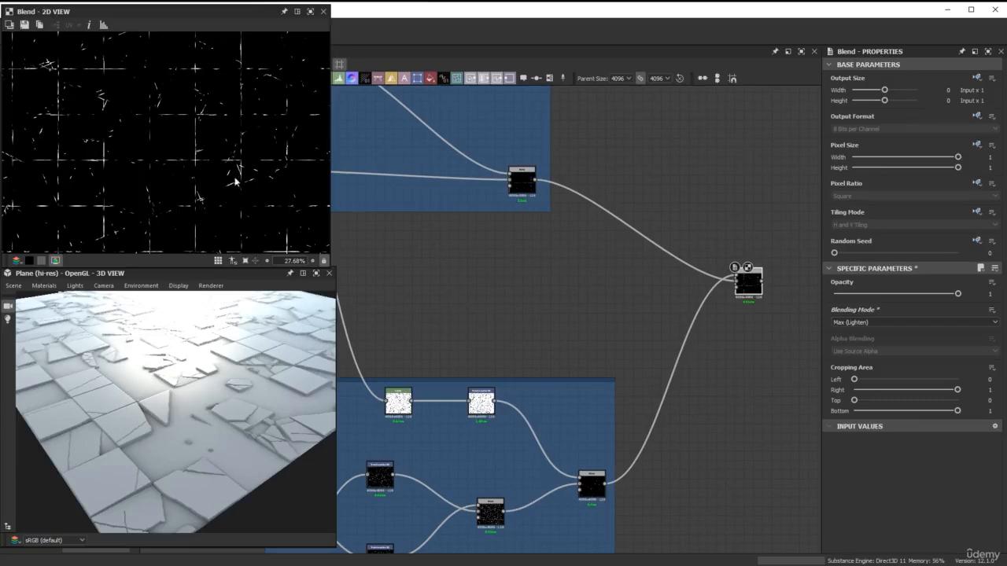
Step: Examine up close where the scattered lines overlap the straight grout lines in the combined mask
scroll(235, 182, "up", 3)
scroll(234, 182, "up", 2)
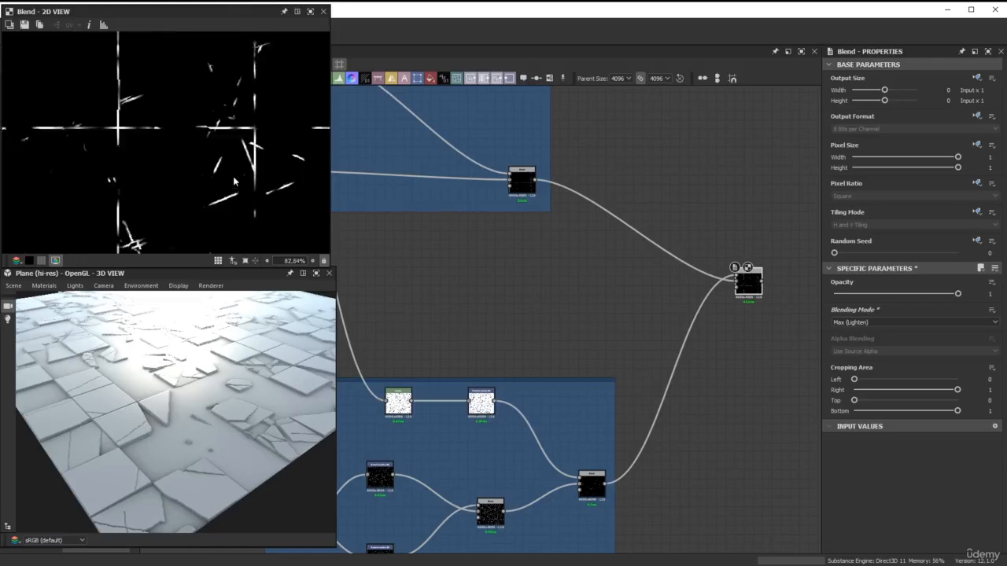
scroll(235, 182, "down", 2)
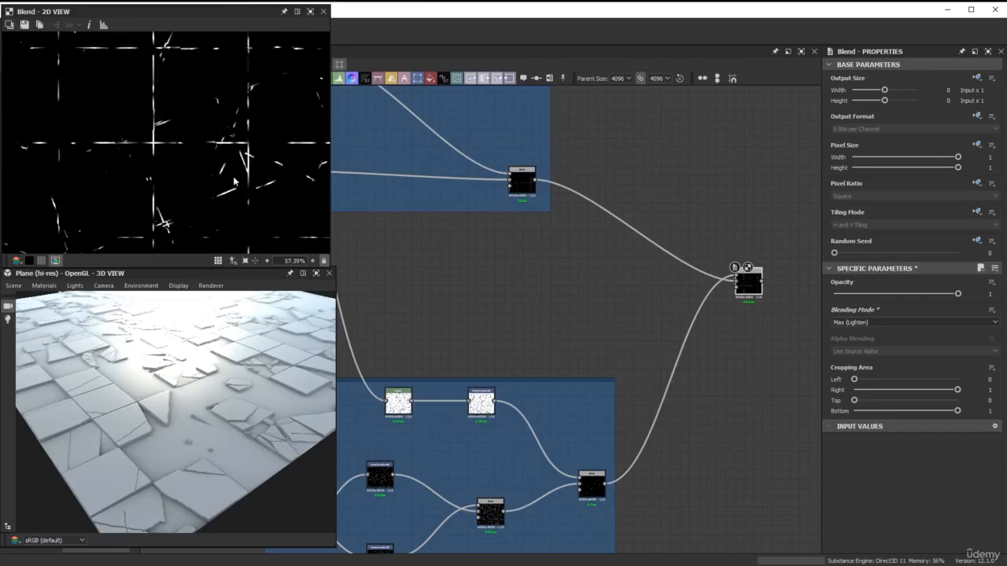
scroll(234, 182, "up", 2)
middle_click_drag(241, 169, 180, 155)
scroll(169, 189, "up", 2)
scroll(173, 190, "down", 3)
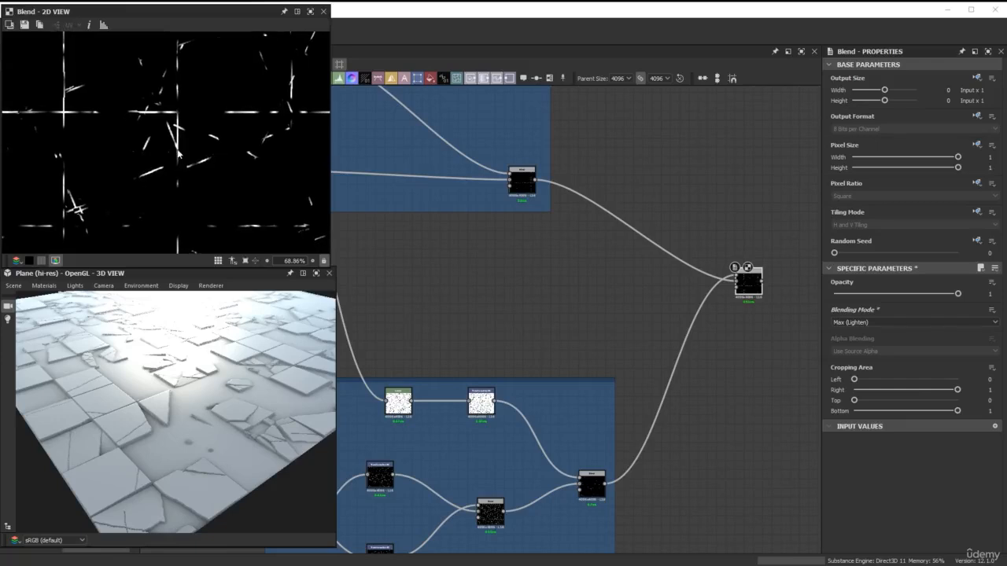
scroll(178, 155, "up", 3)
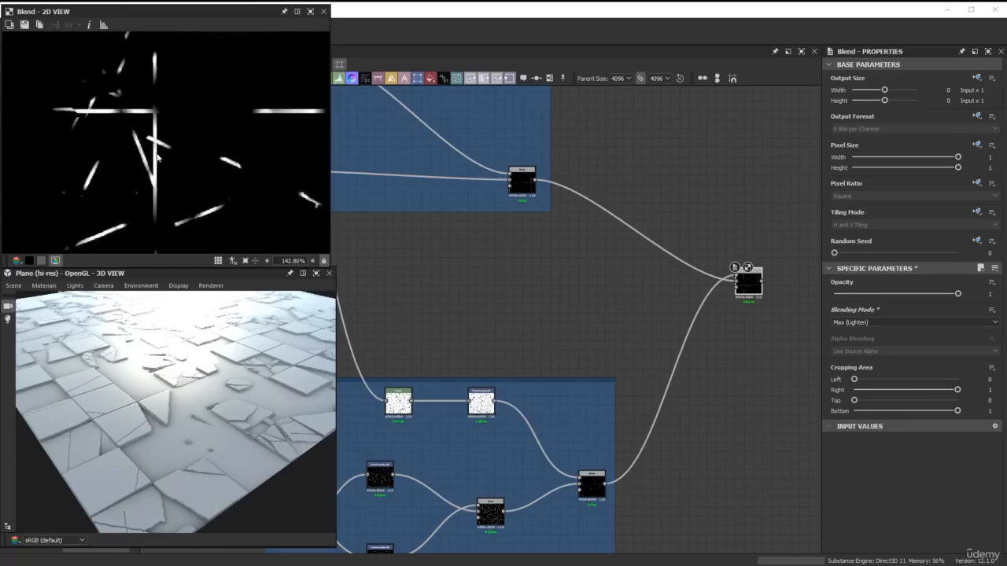
scroll(157, 157, "down", 3)
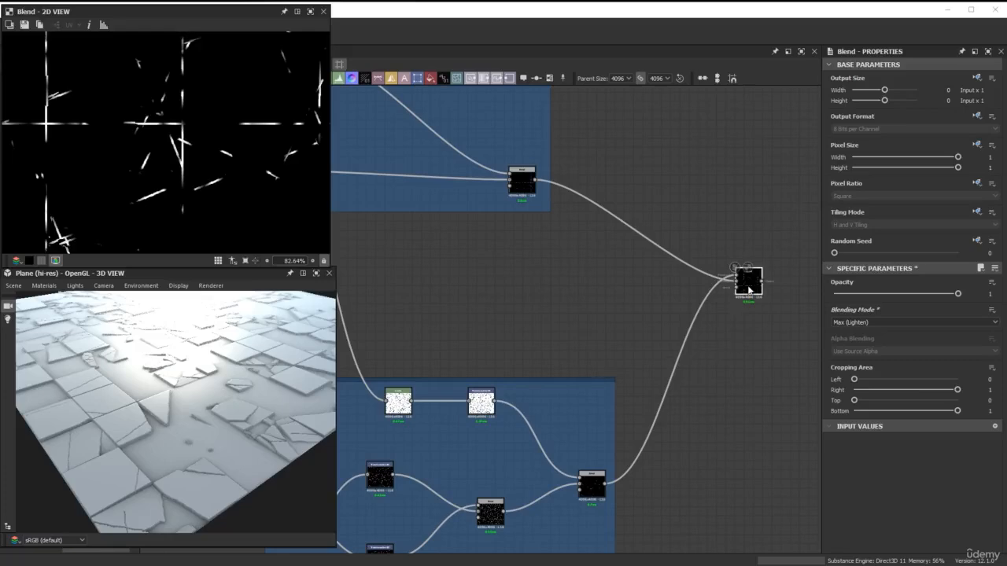
Step: Swap the two inputs of the combining Blend node and move it further right and slightly up
left_click_drag(675, 192, 725, 329)
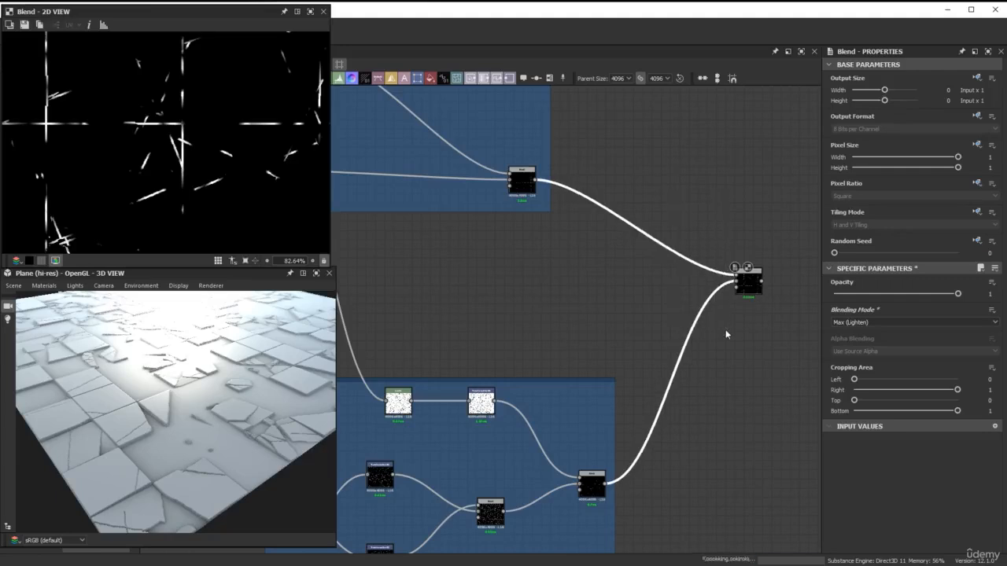
left_click_drag(744, 285, 789, 257)
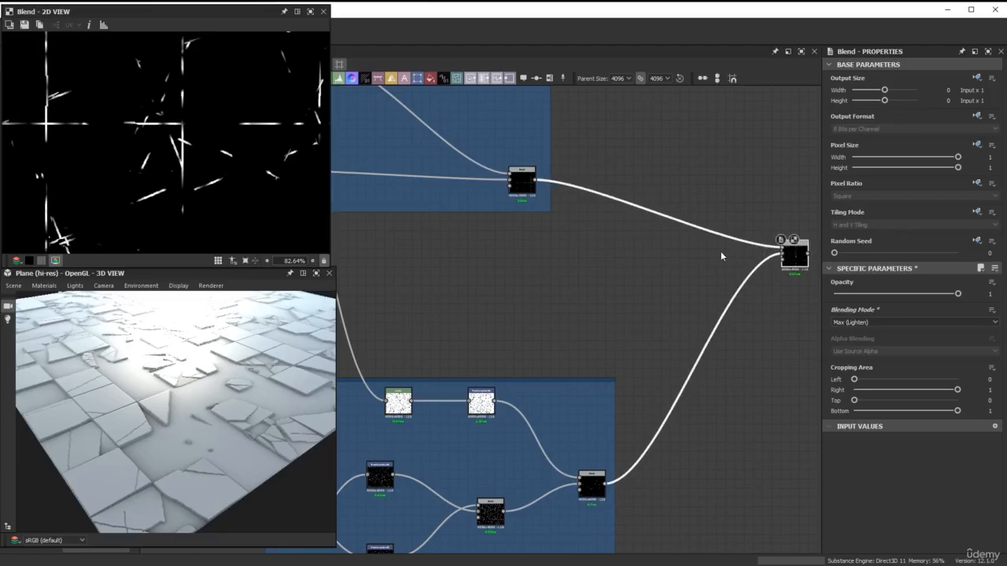
Step: Branch a Bevel node off the middle-area grout Blend and set its Distance to 0.01
left_click_drag(535, 181, 598, 257)
type("non uniform blur")
key("Return")
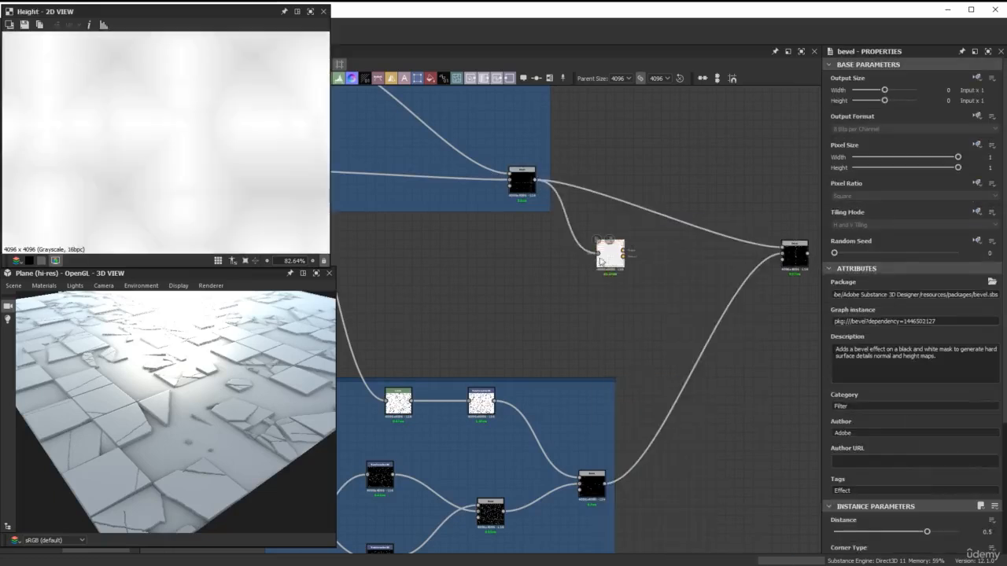
scroll(184, 174, "down", 3)
scroll(979, 409, "down", 4)
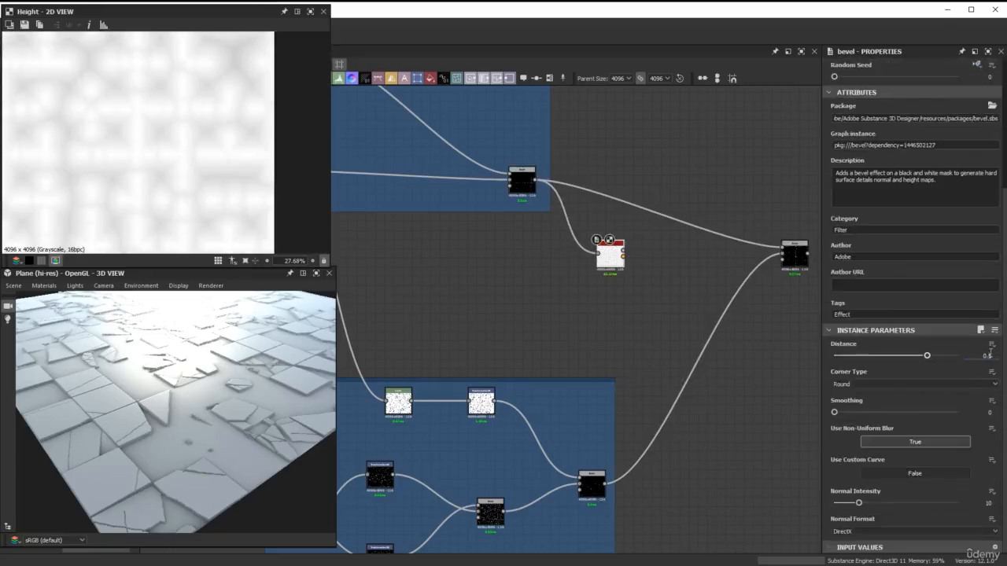
left_click(987, 356)
type("0.01")
key("Return")
scroll(245, 139, "up", 2)
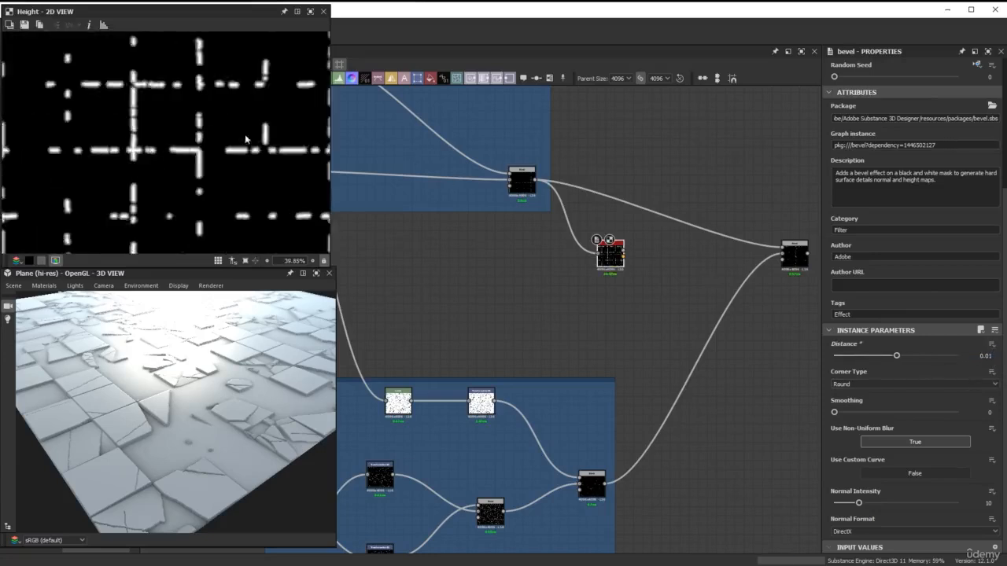
scroll(228, 149, "up", 2)
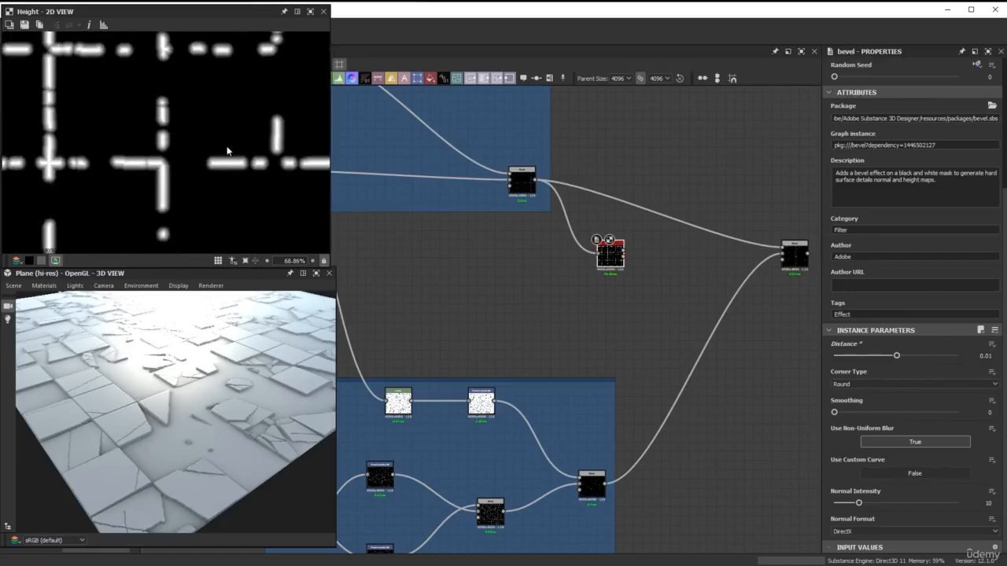
Step: Move the Bevel node down and left, add an Invert Grayscale node after it, and inspect the inverted lines up close
left_click_drag(615, 257, 590, 284)
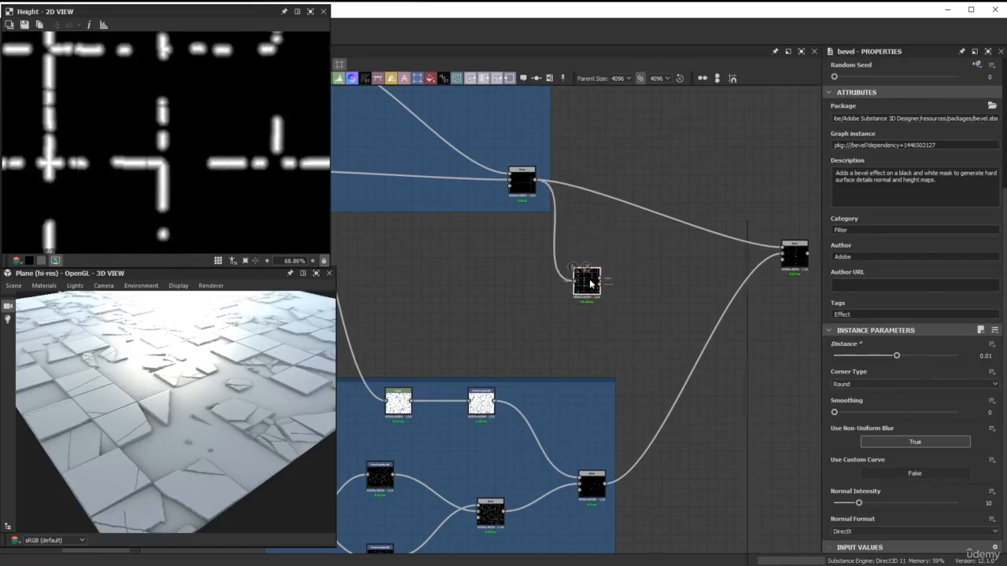
key("space")
type("inv")
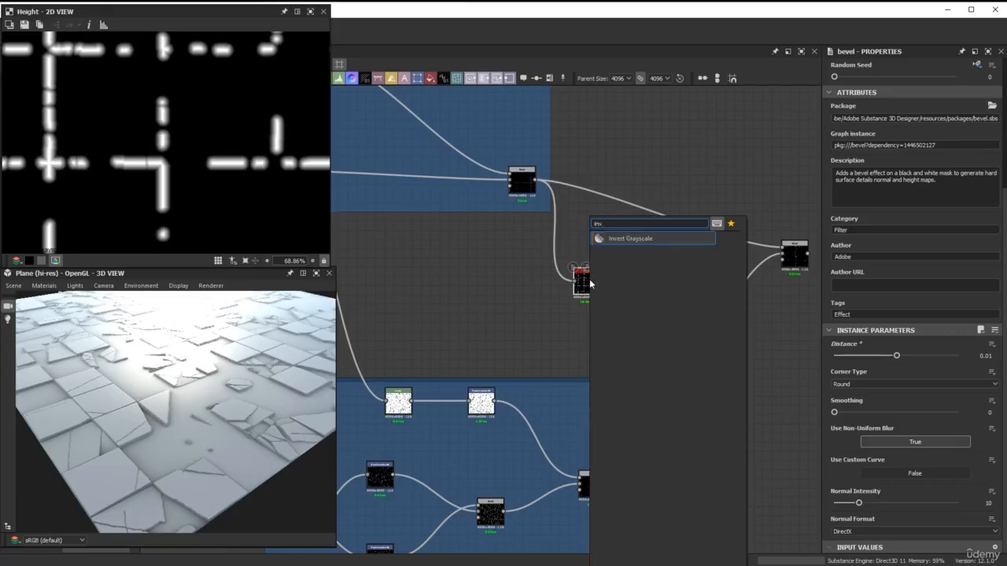
key("Return")
scroll(594, 283, "up", 4)
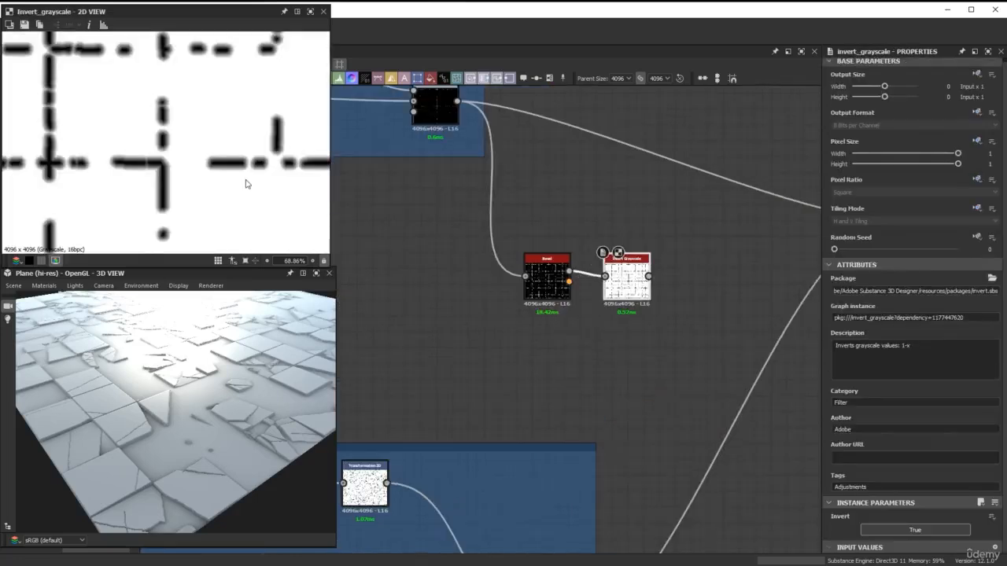
scroll(244, 182, "up", 1)
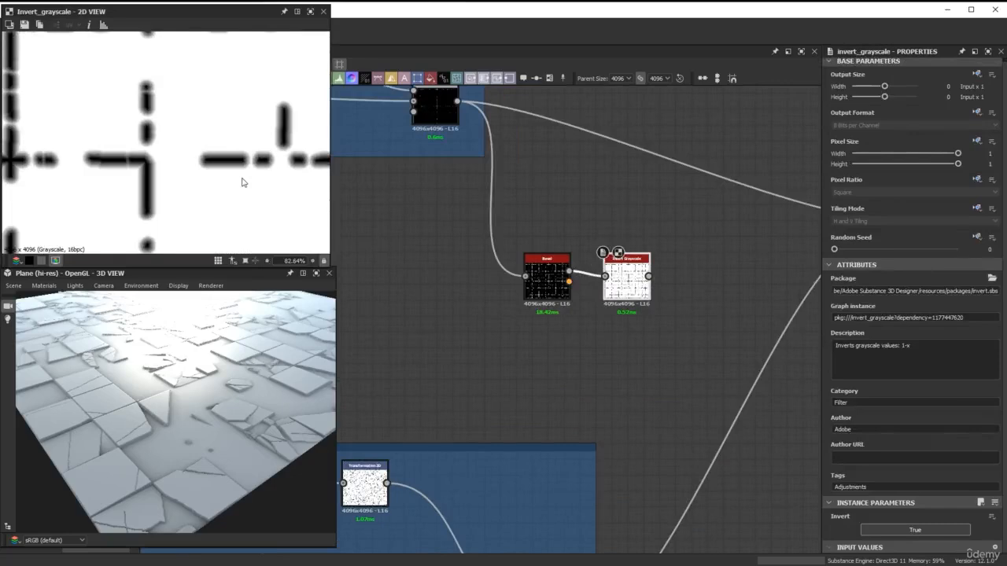
scroll(236, 175, "up", 1)
middle_click_drag(231, 168, 190, 169)
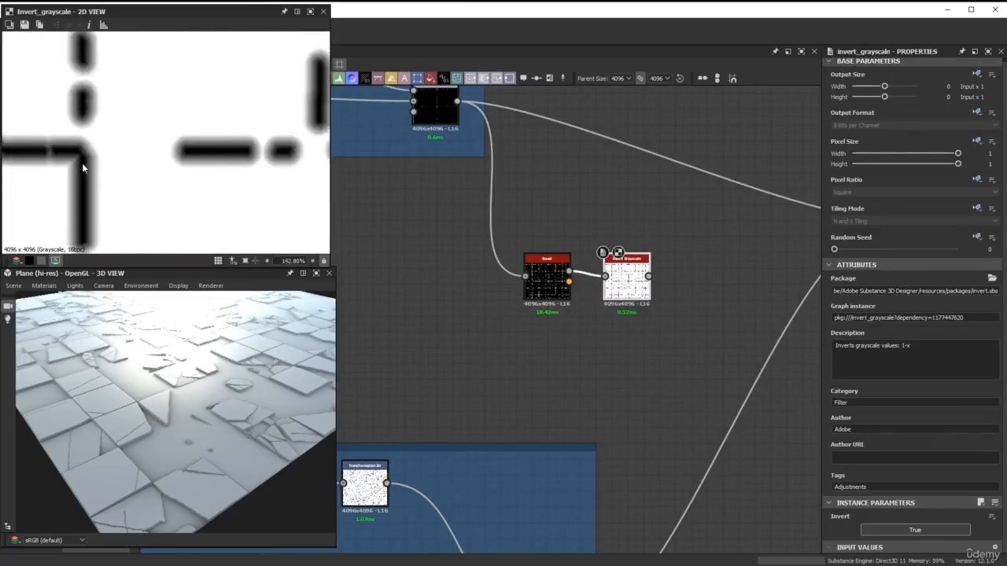
middle_click_drag(84, 162, 210, 134)
scroll(207, 155, "up", 3)
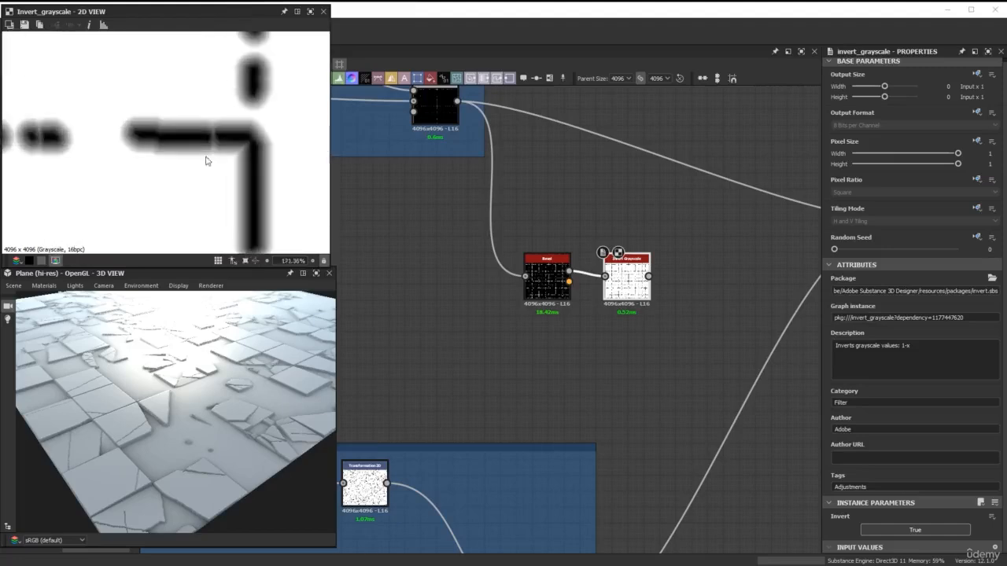
scroll(212, 149, "down", 2)
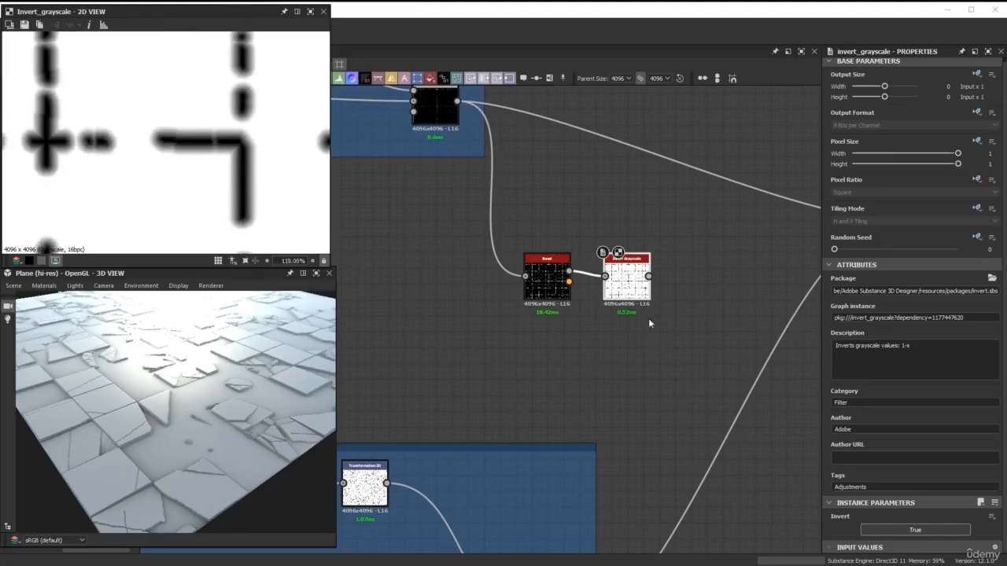
Step: Add a Levels node after Invert Grayscale and set its Level In Low to 0.8
middle_click_drag(650, 318, 614, 312)
key("space")
type("lev")
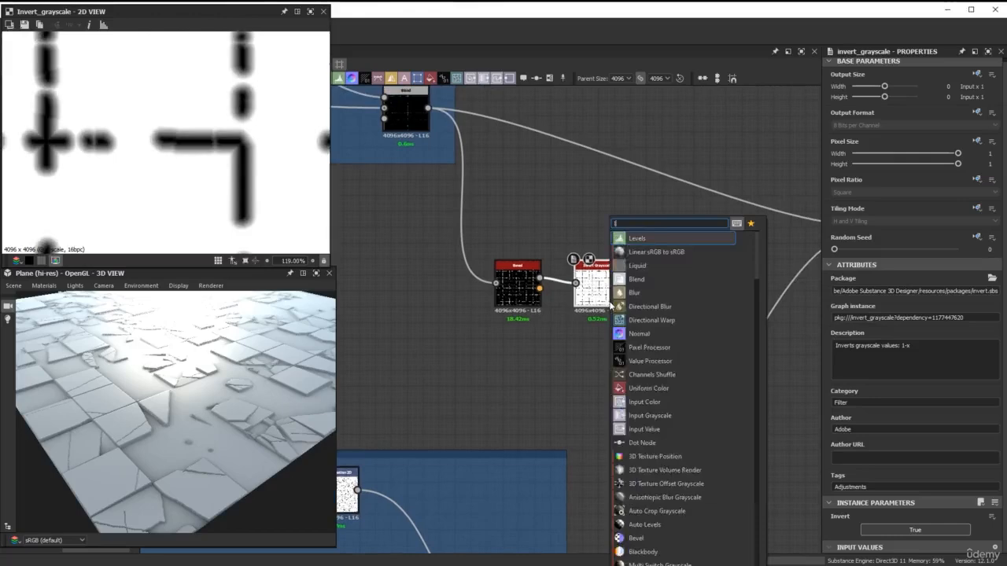
key("Return")
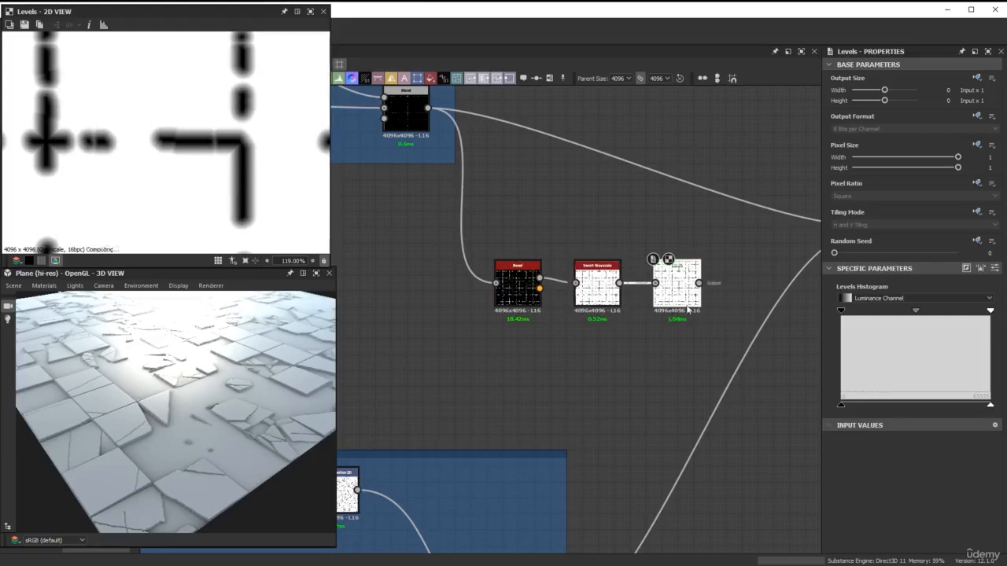
left_click(995, 268)
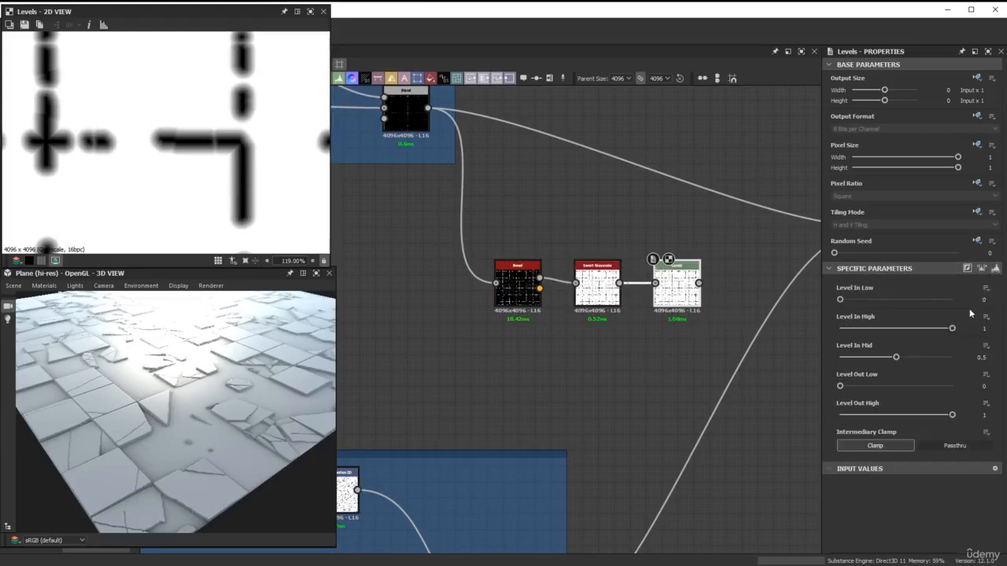
left_click(974, 298)
type("0.8")
key("Return")
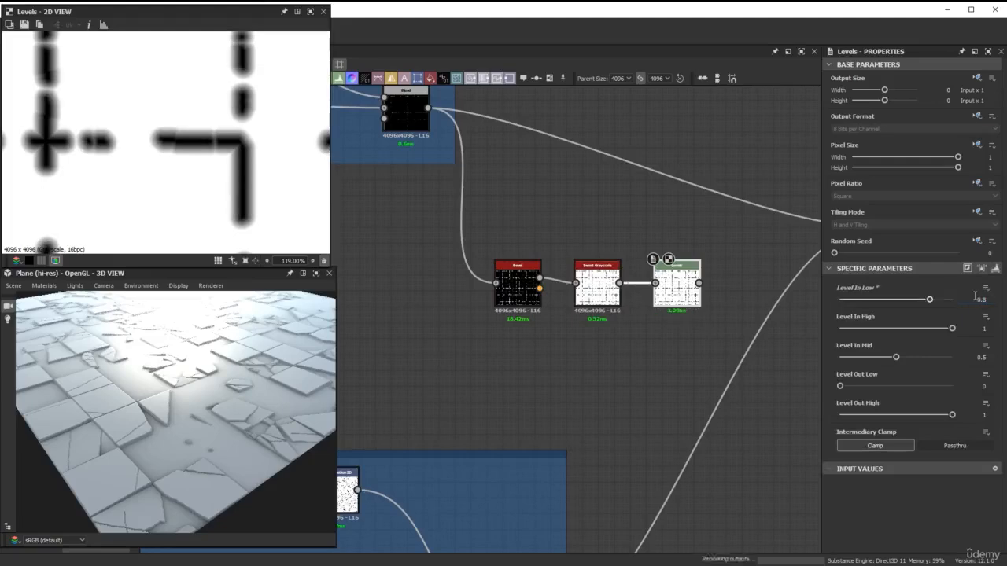
scroll(699, 277, "down", 3)
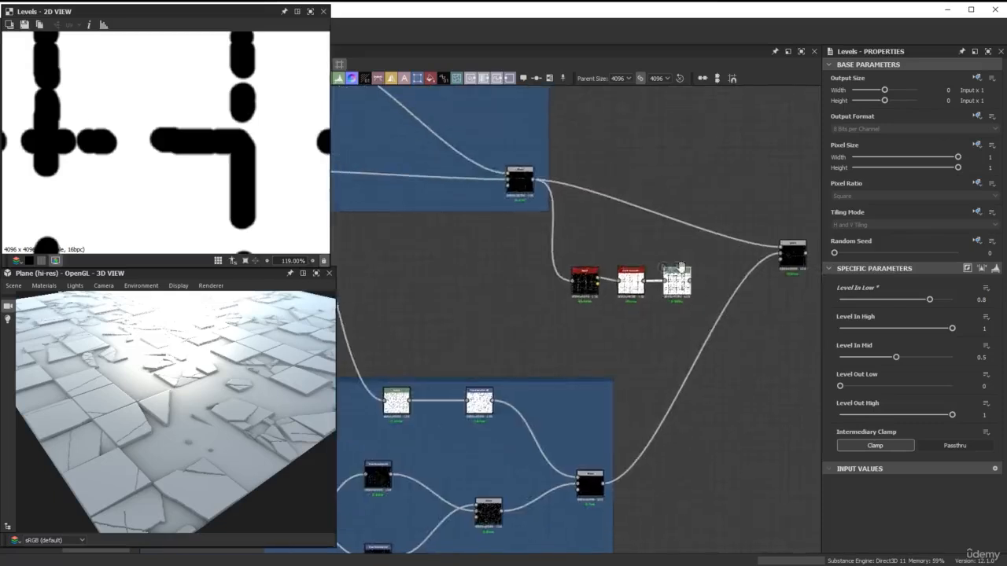
Step: Connect the Levels output to the mask input of the combining Blend node and preview the full result
scroll(653, 267, "up", 2)
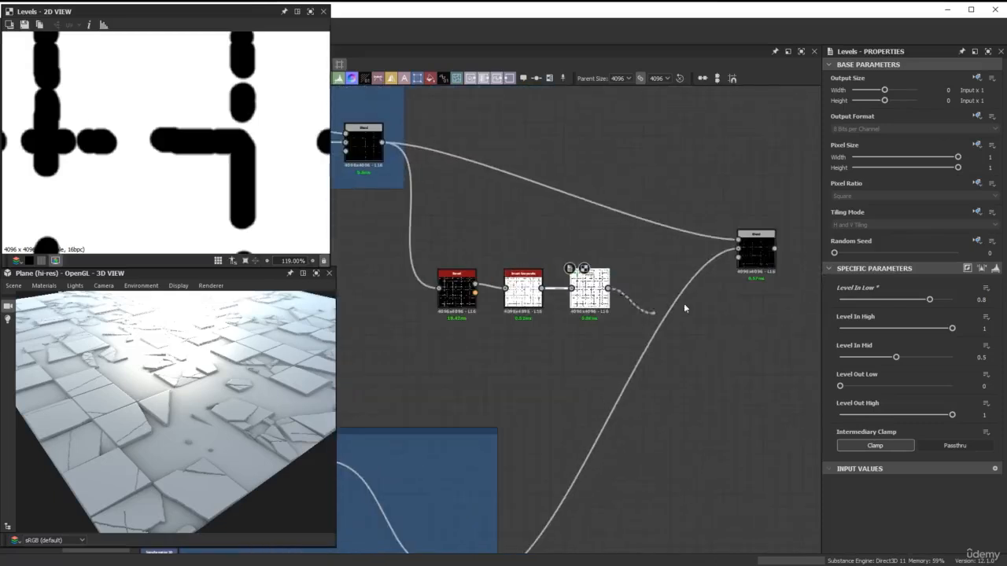
left_click_drag(684, 309, 738, 258)
double_click(755, 251)
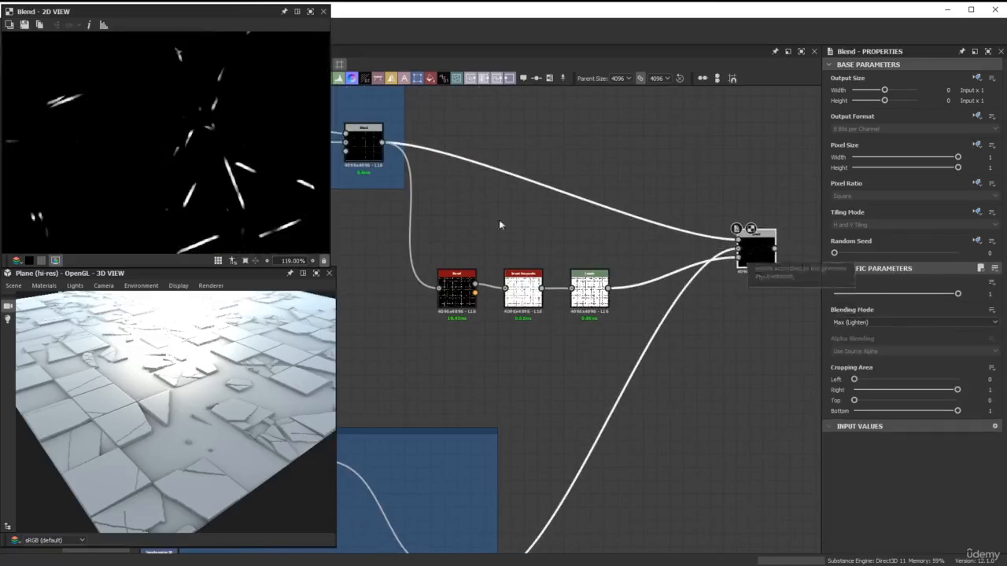
scroll(211, 152, "down", 6)
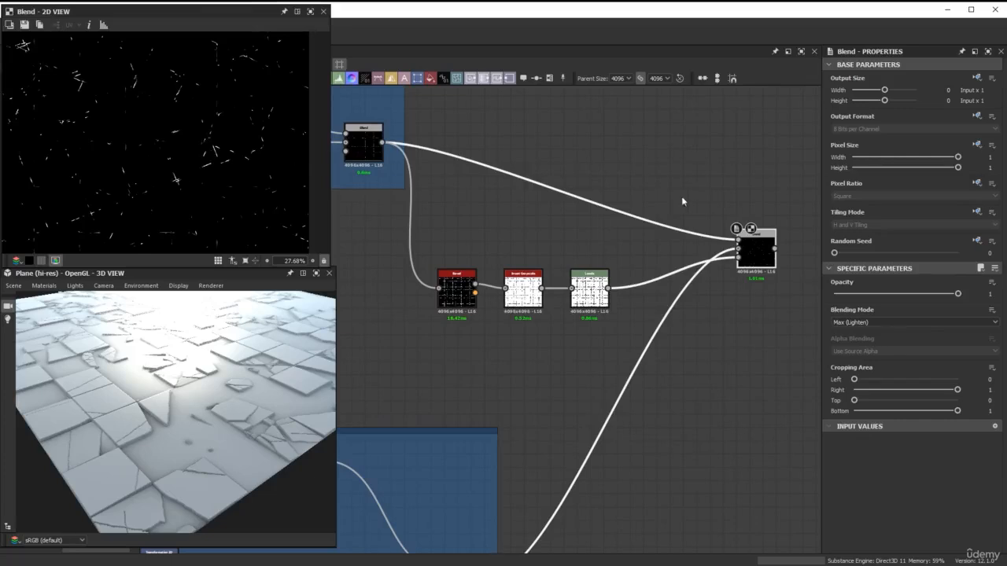
Step: Swap the foreground and background inputs of the masked Blend node and inspect the line intersections
left_click_drag(695, 198, 724, 249)
key("x")
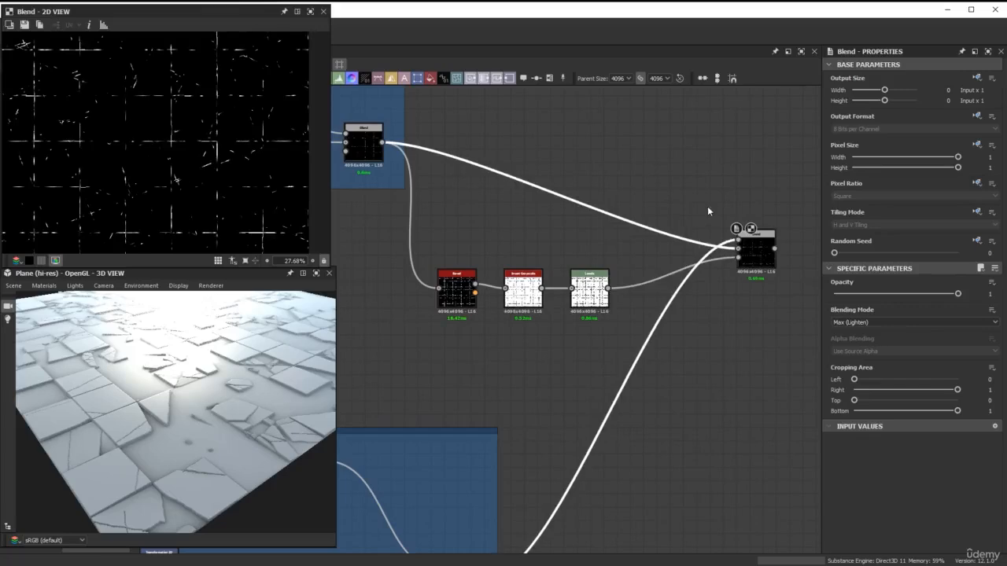
scroll(221, 161, "up", 3)
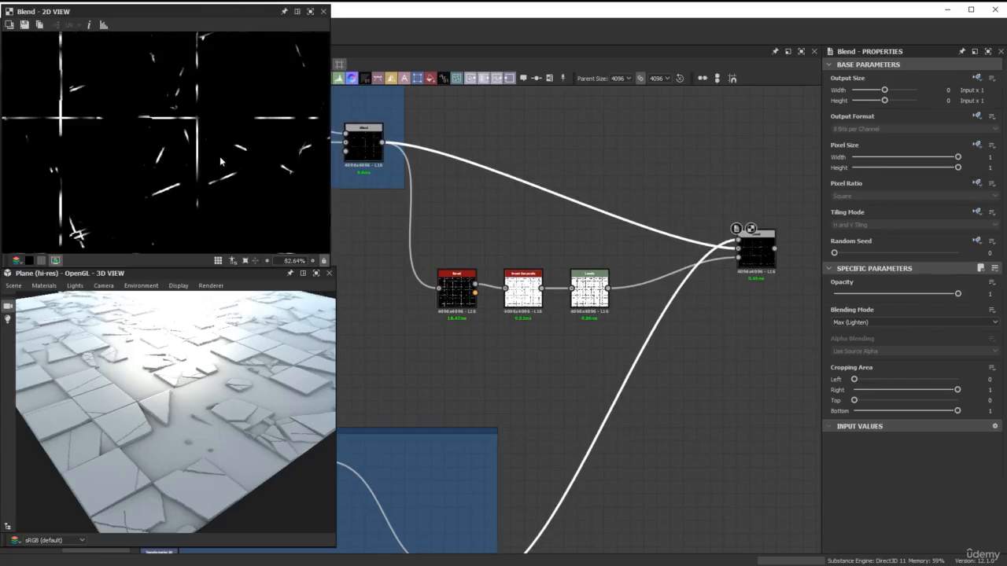
scroll(221, 161, "down", 1)
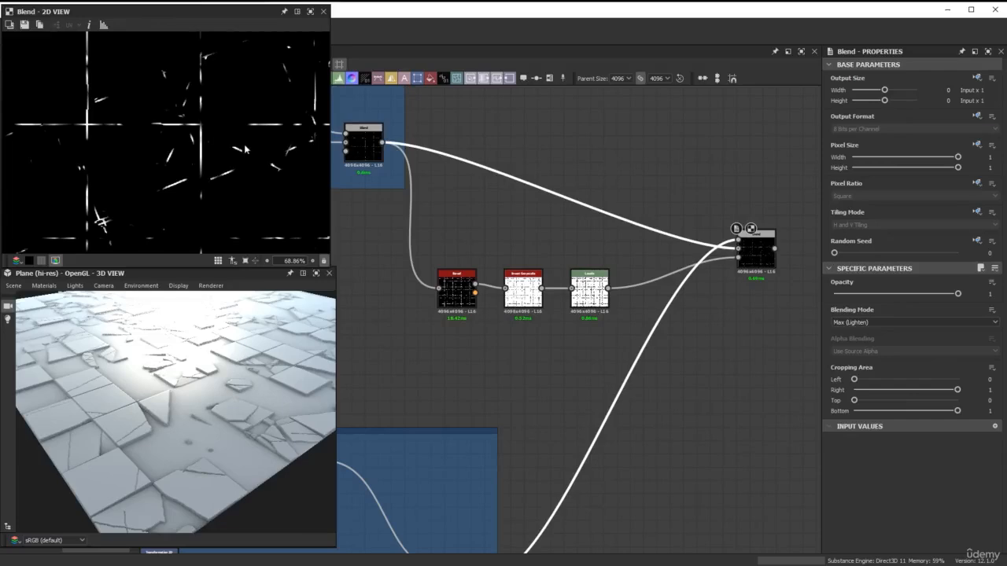
Step: Add a Slope Blur Grayscale node fed by the combined grout Blend
middle_click_drag(712, 285, 492, 274)
scroll(491, 274, "down", 1)
scroll(535, 253, "up", 2)
left_click_drag(545, 240, 690, 241)
type("s")
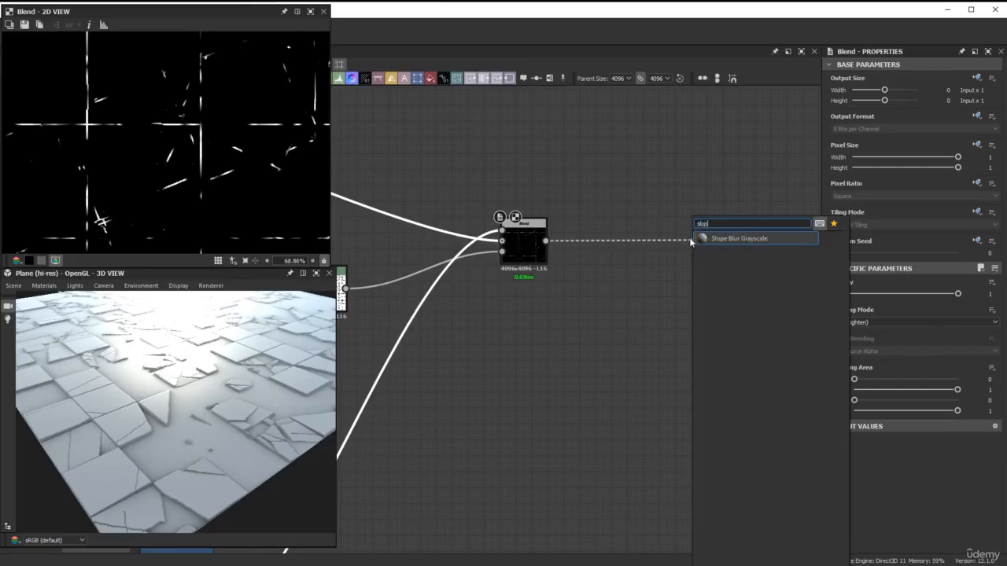
type("lop")
key("Return")
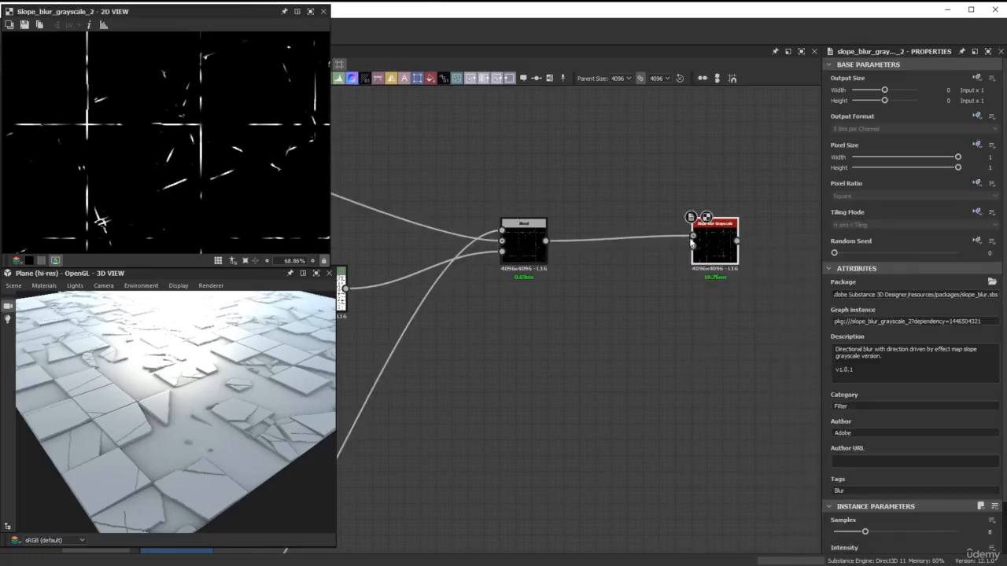
scroll(598, 214, "down", 6)
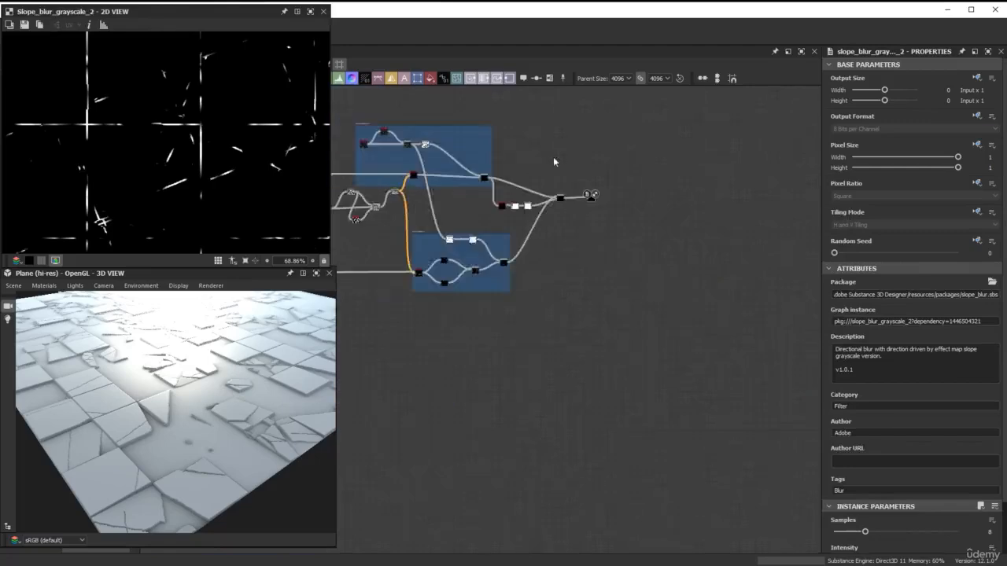
Step: Add a Clouds 2 noise node feeding the slope input of the Slope Blur Grayscale node
middle_click_drag(553, 156, 643, 359)
scroll(632, 343, "down", 3)
middle_click_drag(603, 263, 734, 275)
scroll(611, 356, "up", 10)
left_click_drag(734, 274, 548, 443)
type("cloue")
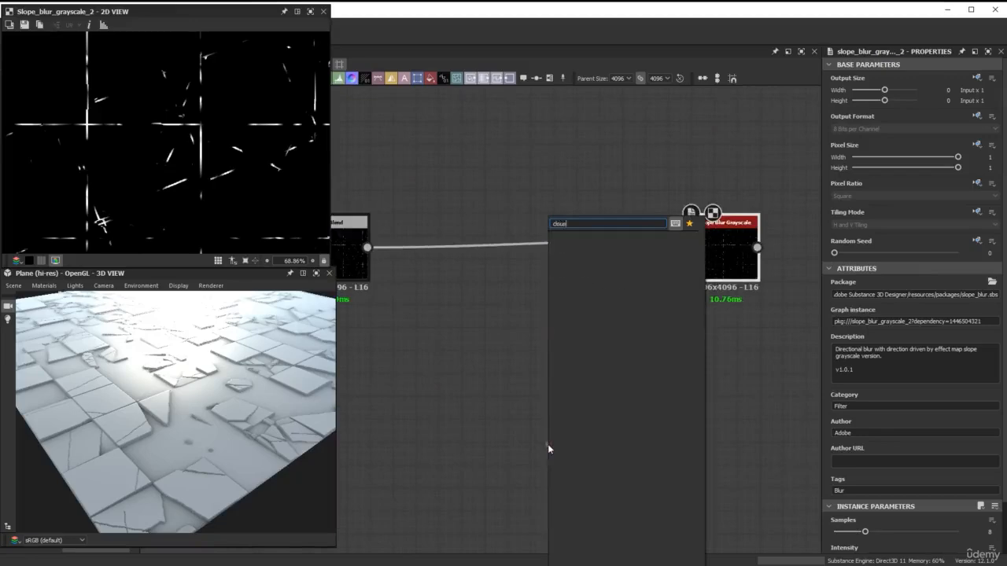
key("BackSpace")
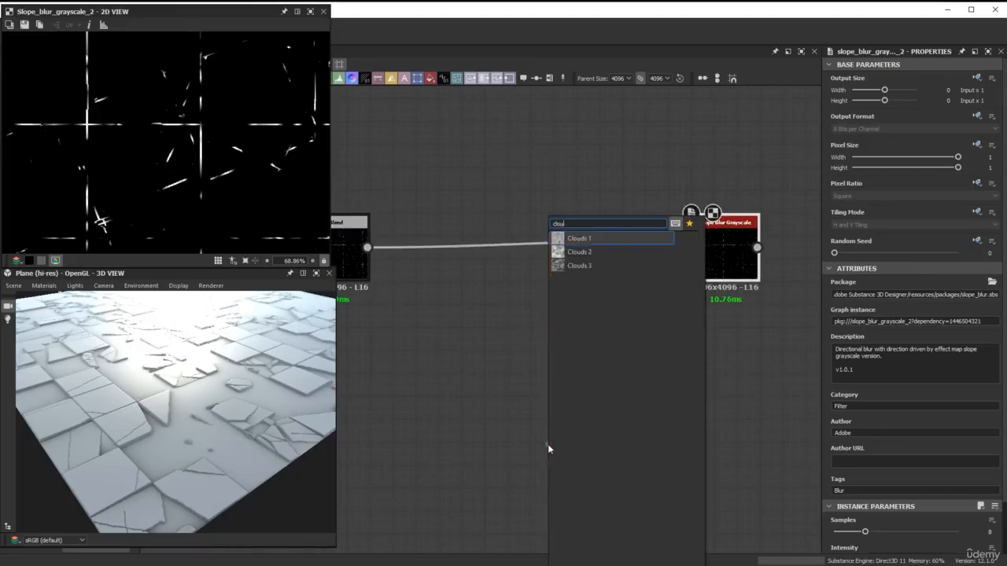
key("Down")
key("Return")
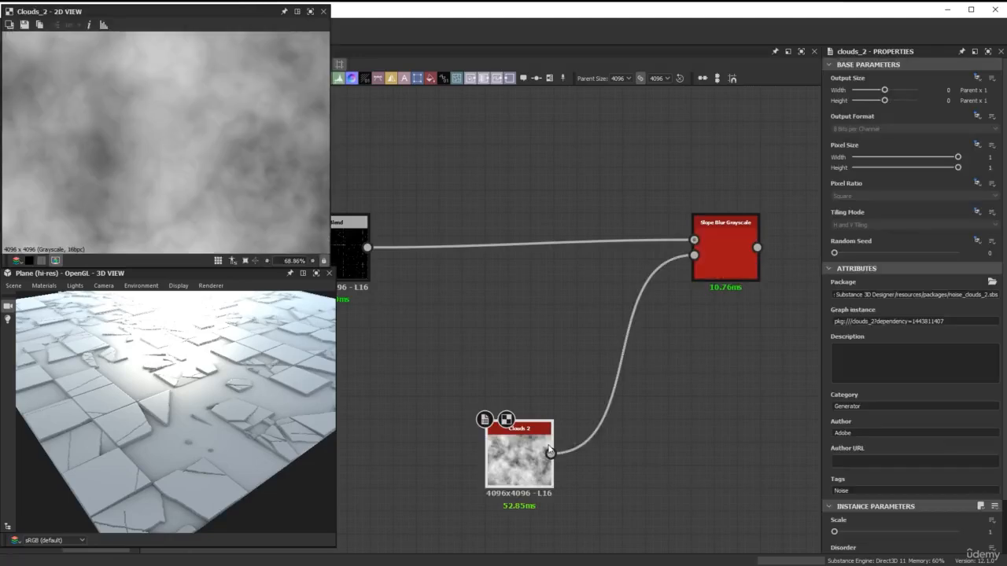
Step: Set the Slope Blur Grayscale node to 32 samples, 0.03 intensity and Min mode, and check the roughened lines
left_click(726, 256)
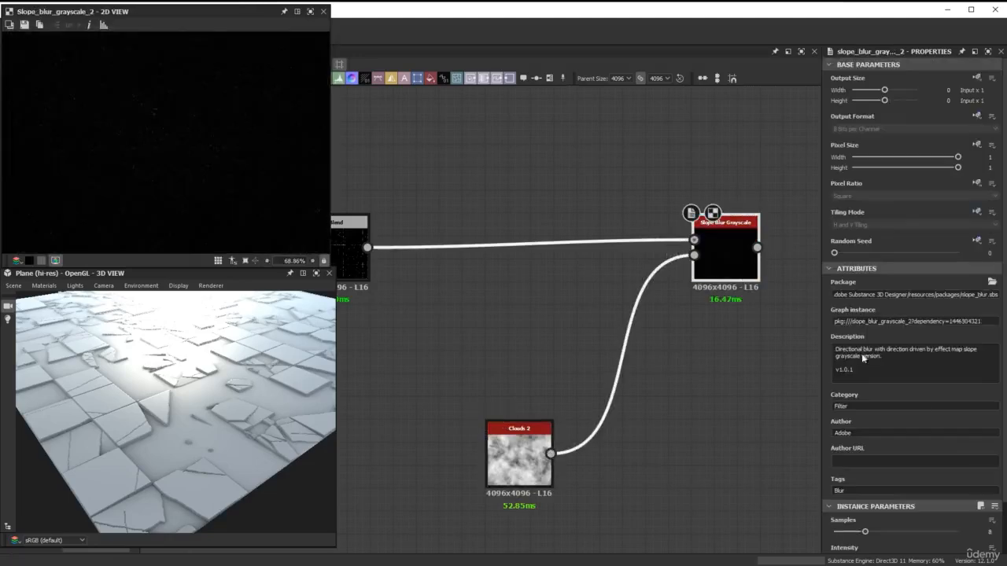
scroll(926, 407, "down", 1)
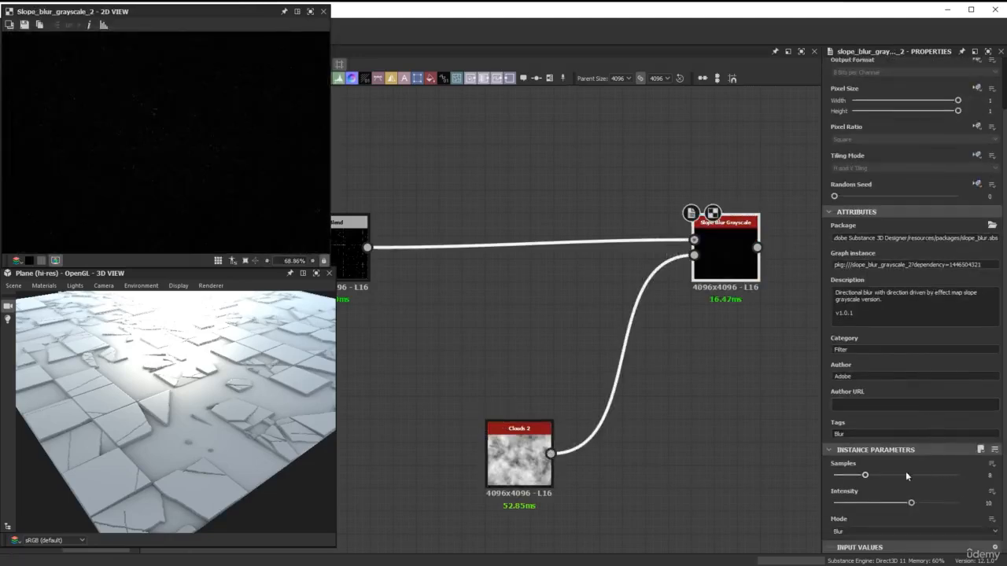
left_click_drag(865, 475, 959, 476)
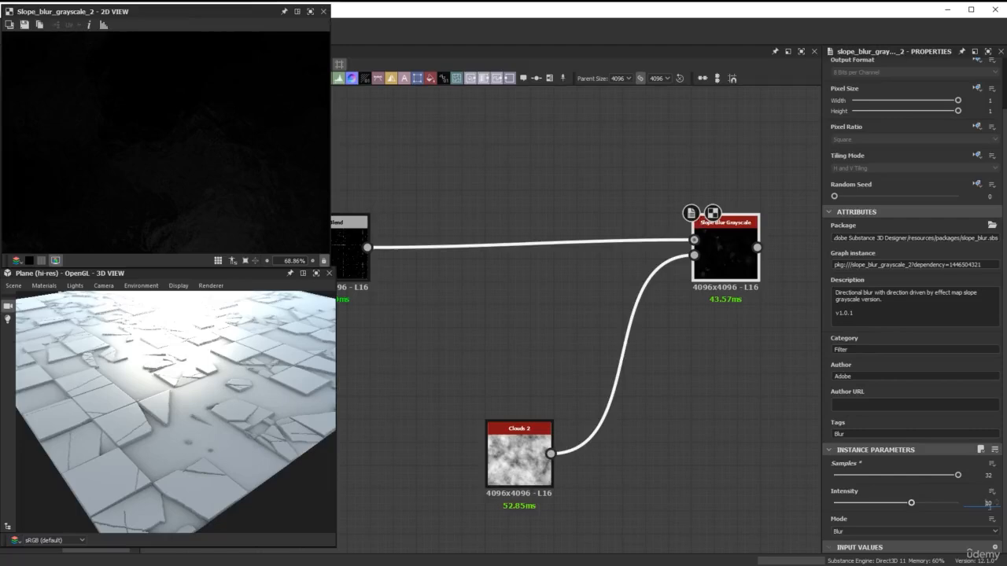
double_click(986, 504)
type("0.03")
key("Return")
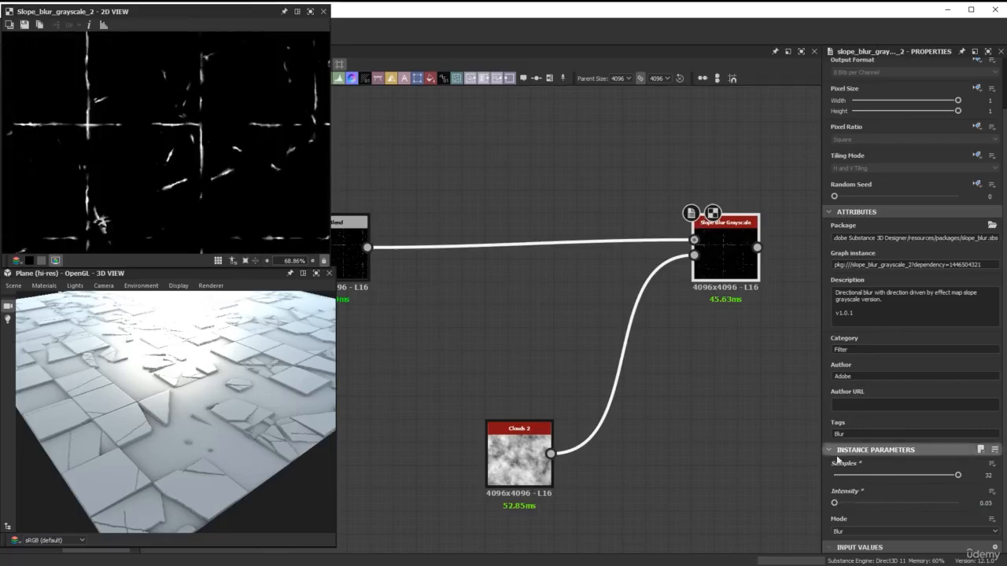
left_click(858, 531)
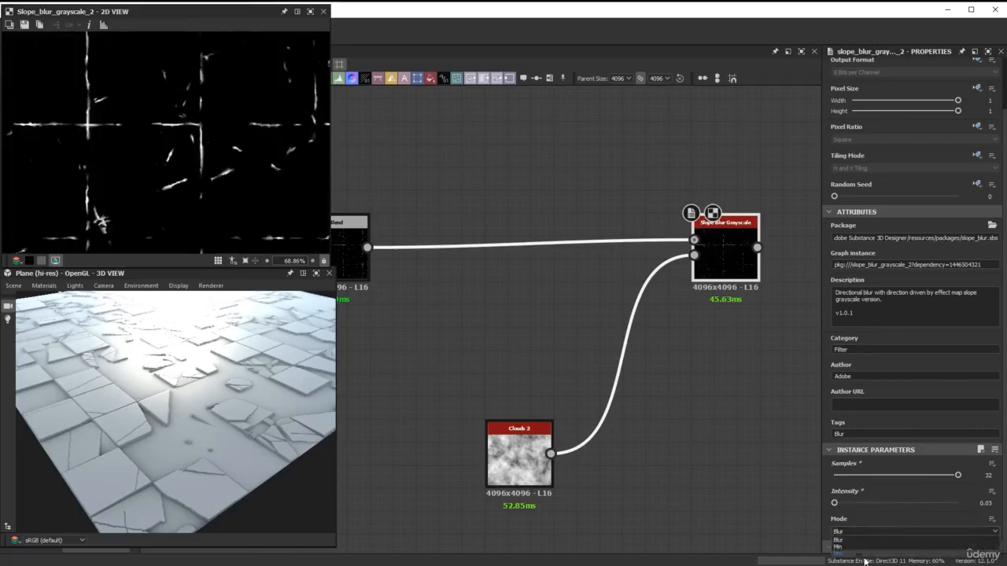
left_click(850, 547)
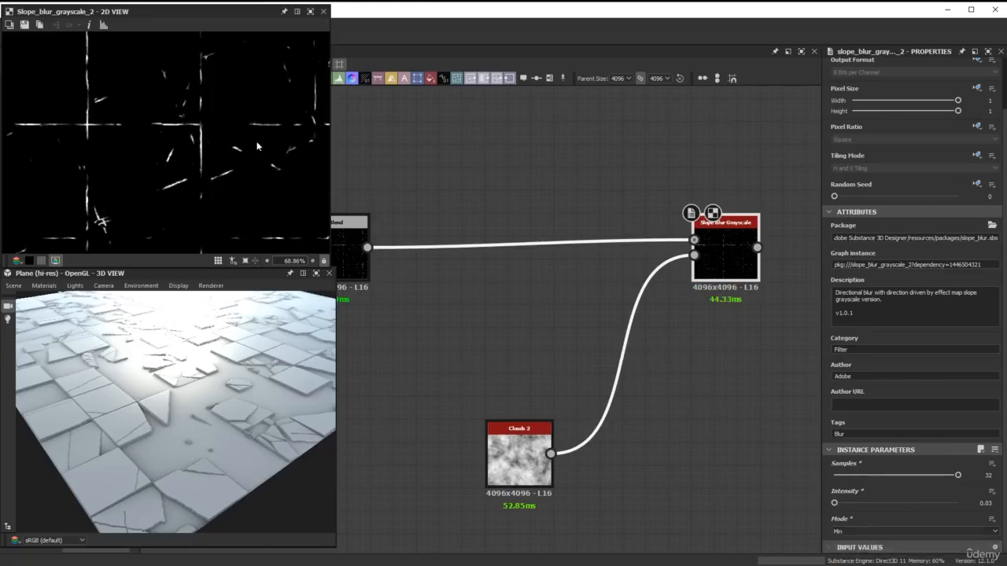
scroll(247, 162, "down", 3)
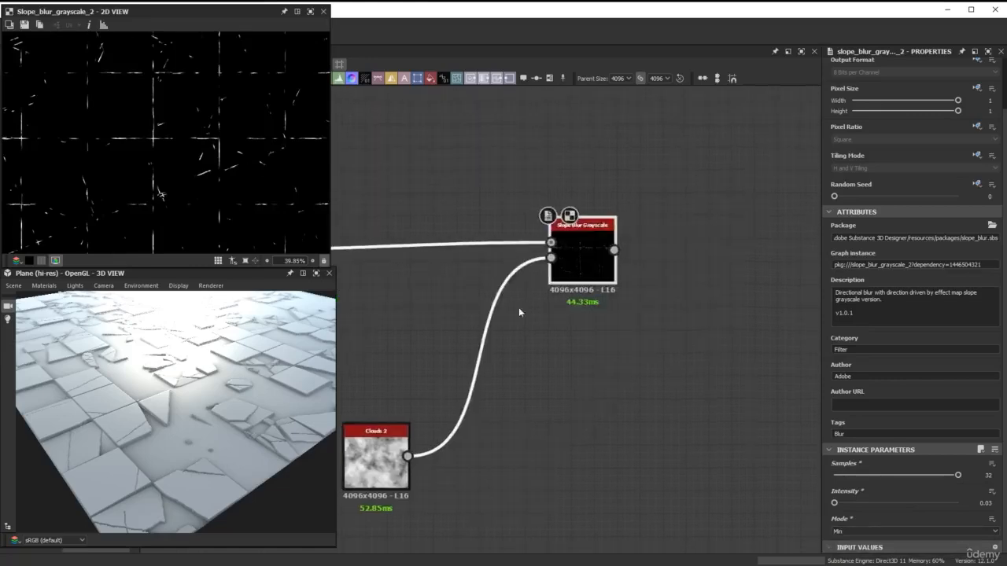
Step: Add a Levels node after the Slope Blur Grayscale node and set its Level In High to 0.1
scroll(662, 302, "down", 2)
left_click_drag(603, 265, 731, 272)
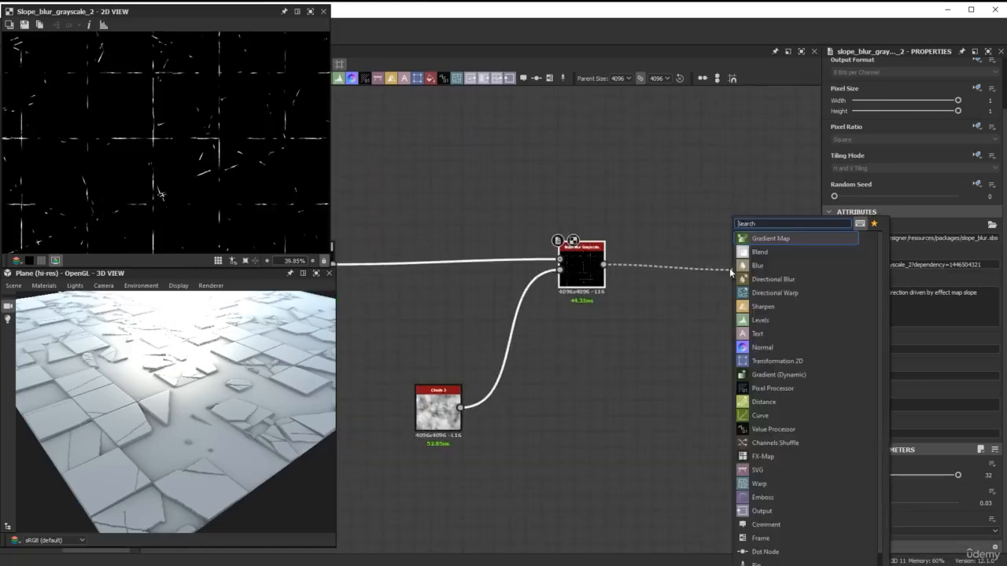
type("lev")
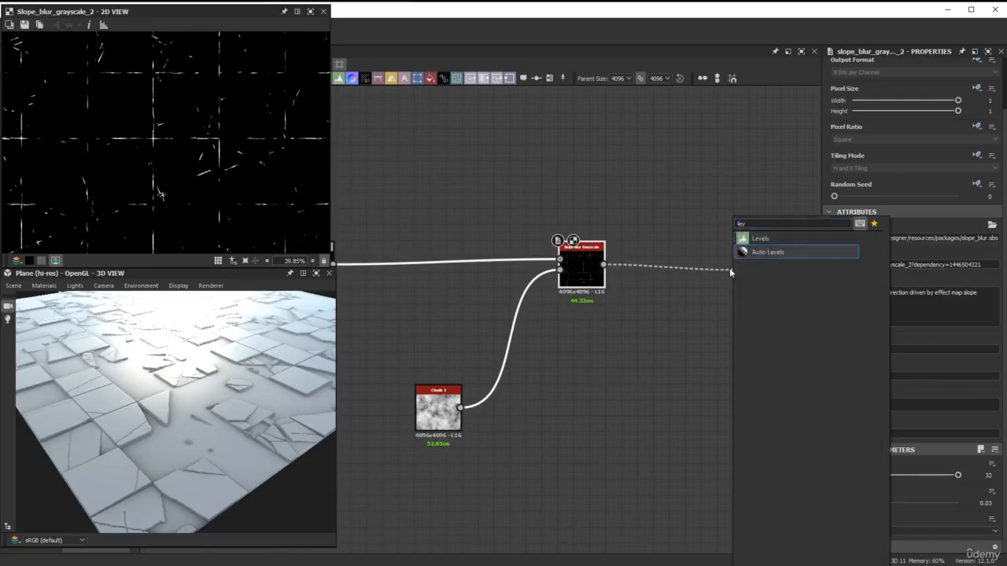
key("Return")
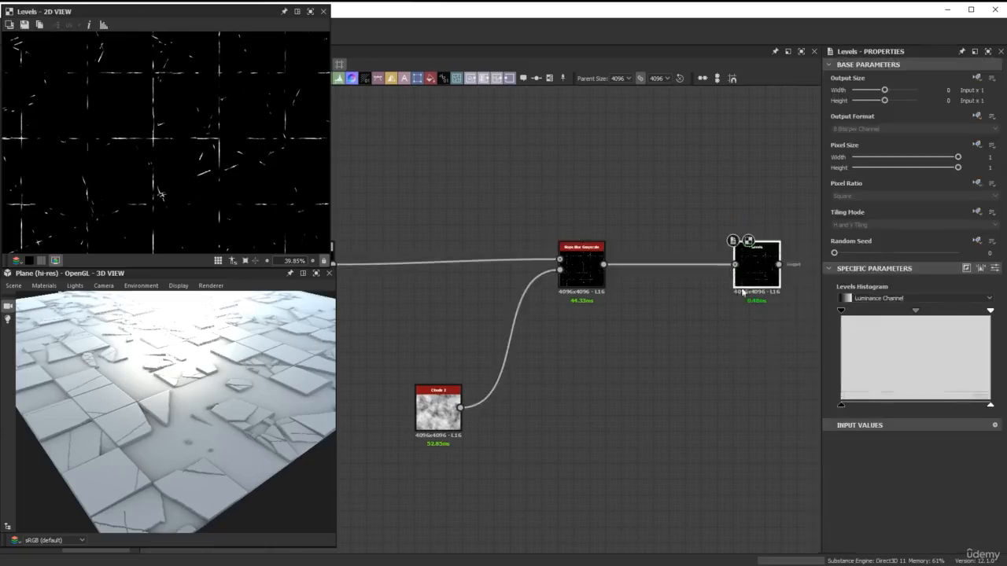
left_click(995, 268)
double_click(981, 328)
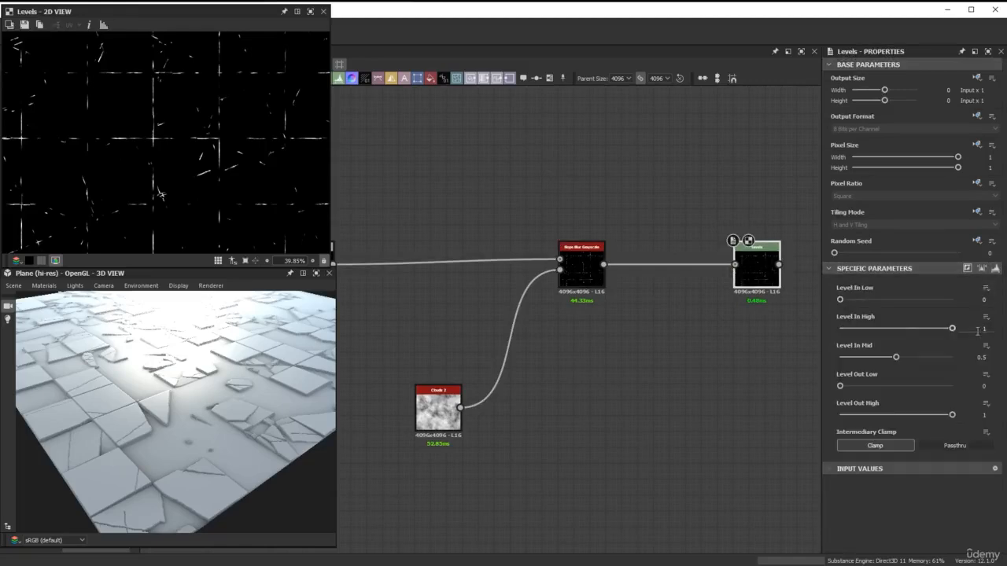
type("0.1")
key("Return")
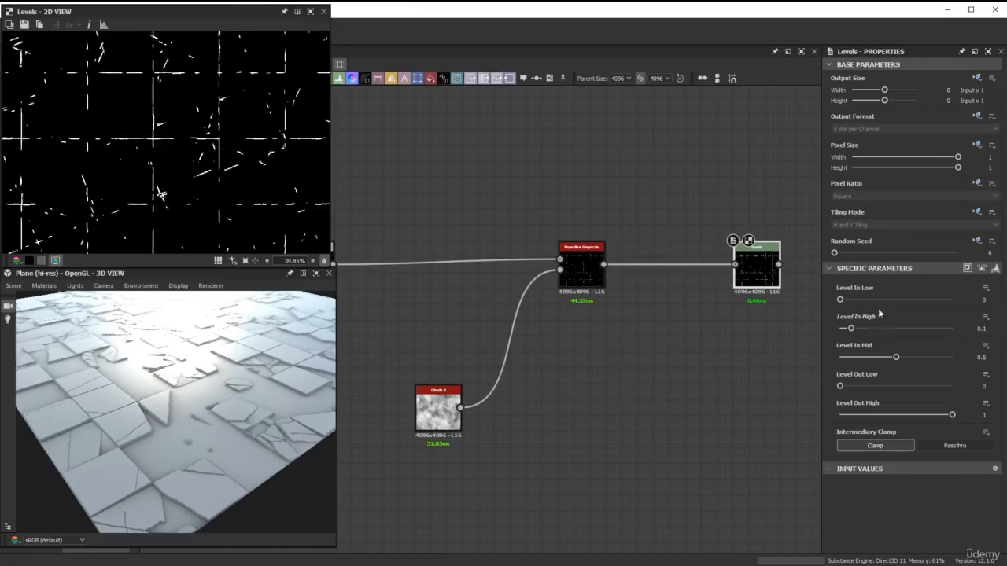
scroll(225, 175, "down", 3)
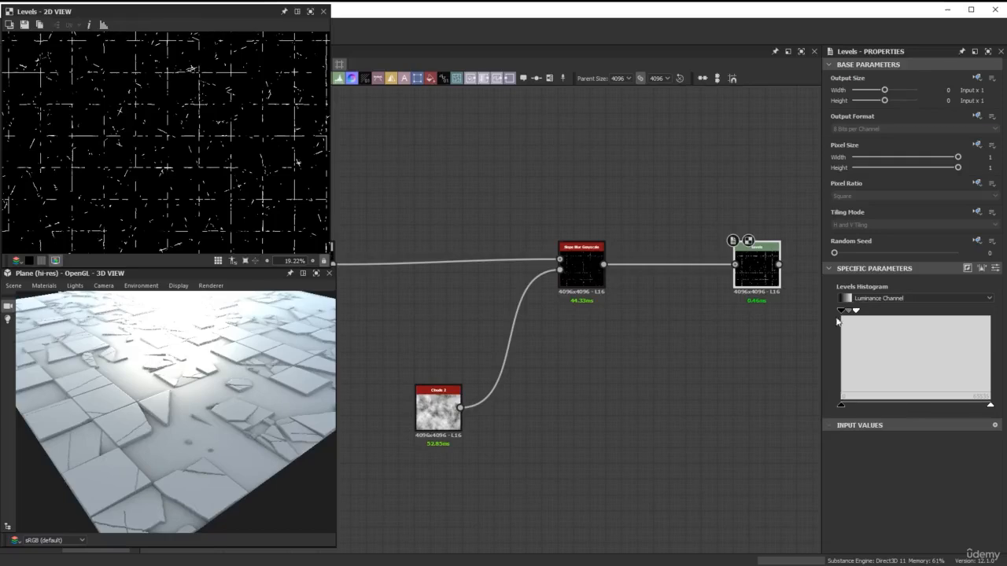
Step: Select the grout mask node network and move it further along the graph, beneath the end of the main node chain
scroll(575, 269, "down", 2)
scroll(575, 268, "down", 2)
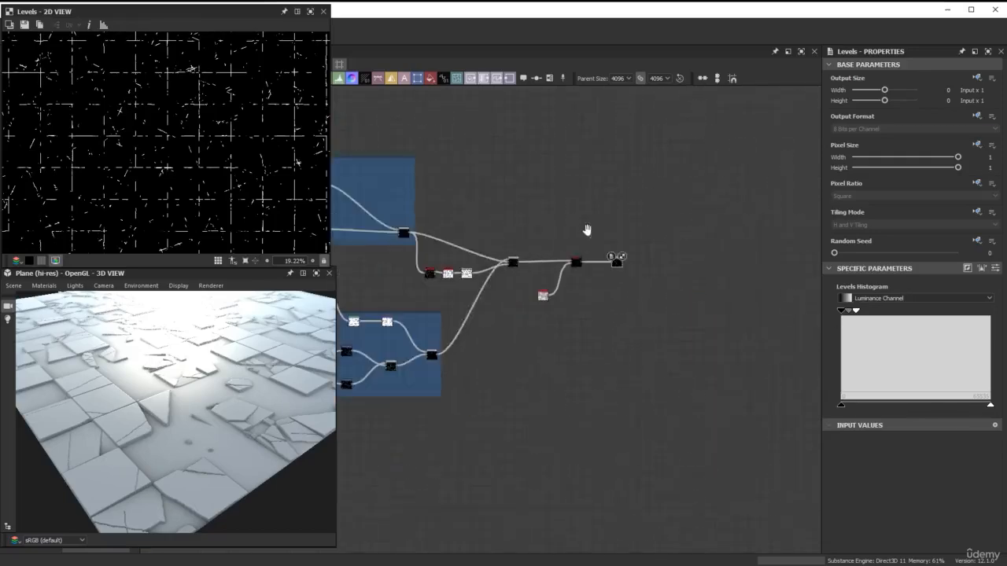
middle_click_drag(587, 229, 568, 361)
scroll(567, 351, "down", 2)
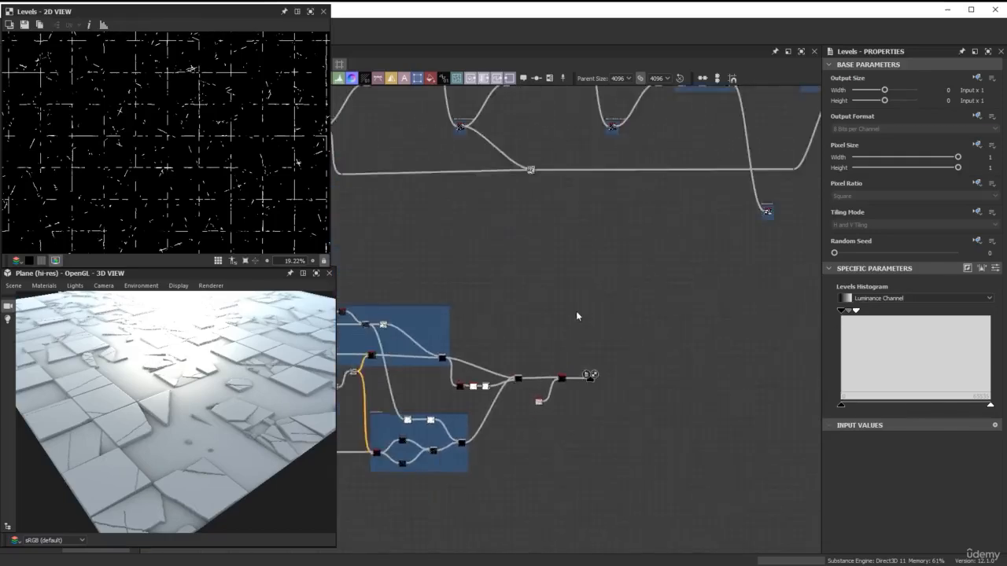
middle_click_drag(590, 305, 564, 339)
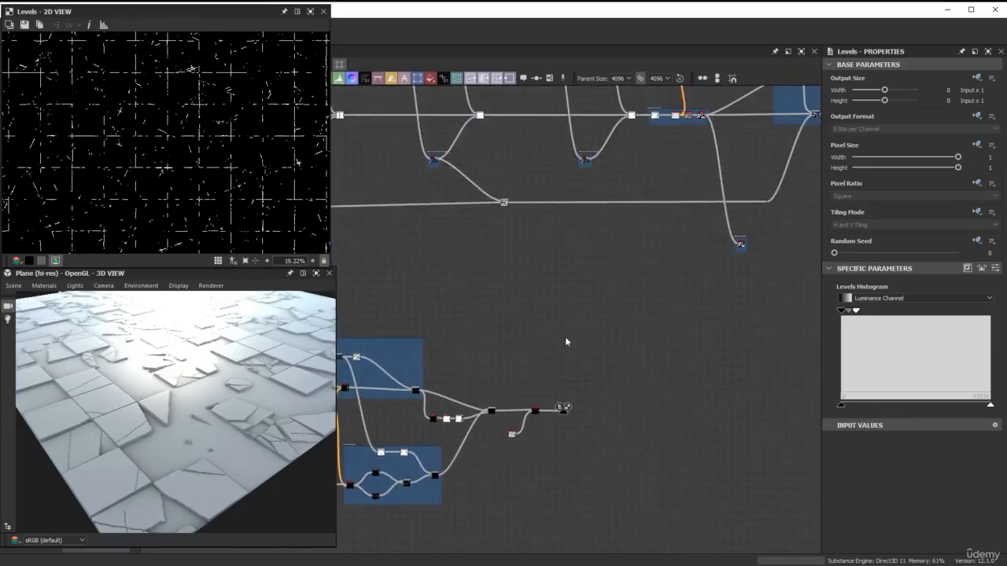
scroll(634, 281, "down", 3)
scroll(745, 396, "up", 3)
left_click_drag(741, 390, 482, 228)
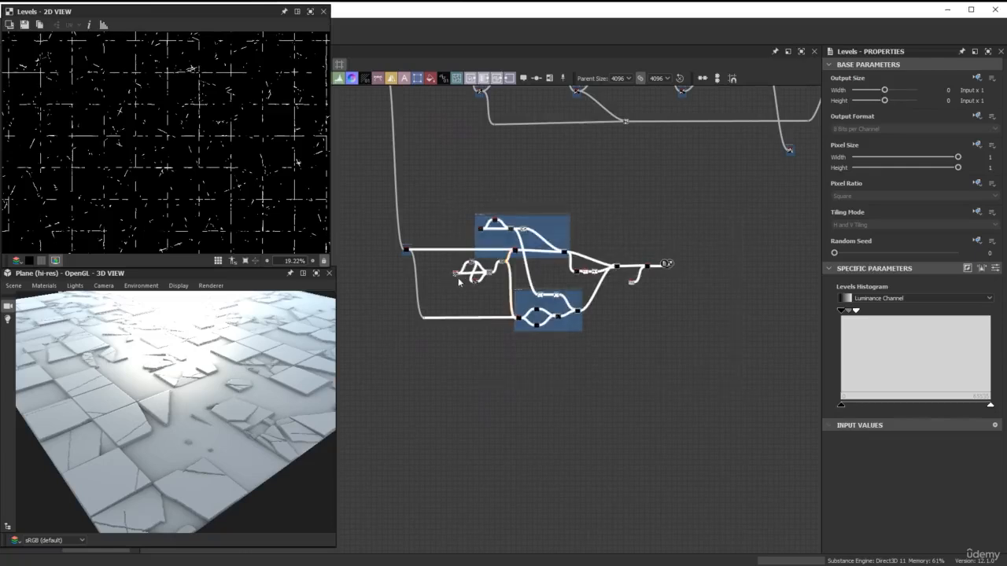
scroll(461, 282, "down", 3)
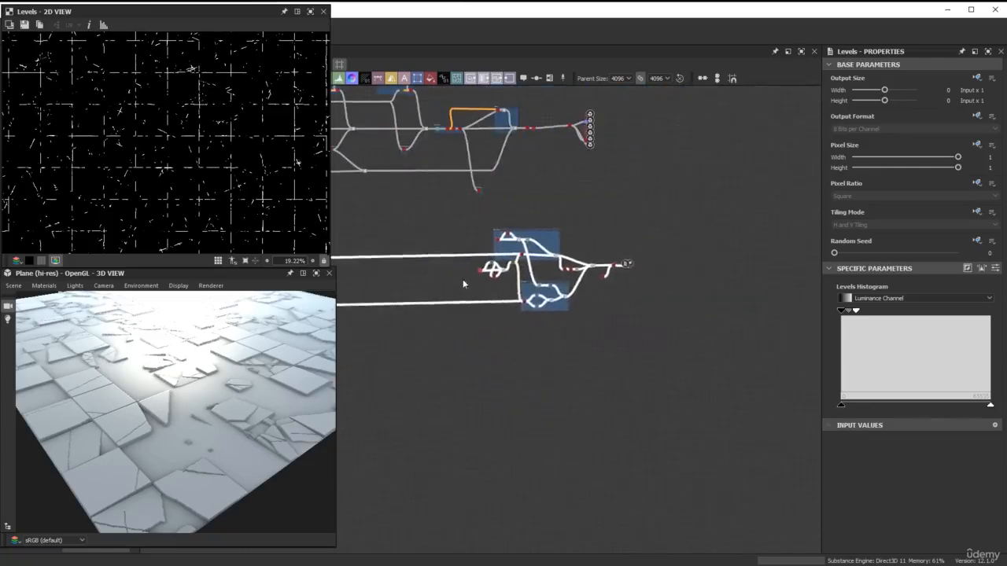
scroll(549, 149, "up", 3)
middle_click_drag(573, 154, 628, 314)
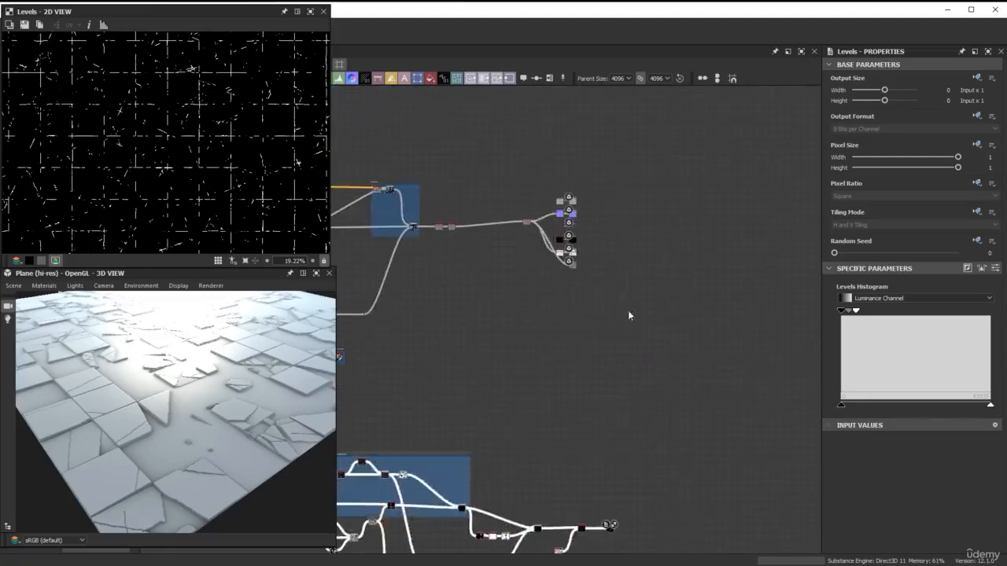
Step: Move the output node group further along the graph and insert a Blend node into the connection leading to it
left_click_drag(617, 321, 513, 189)
left_click_drag(529, 224, 757, 229)
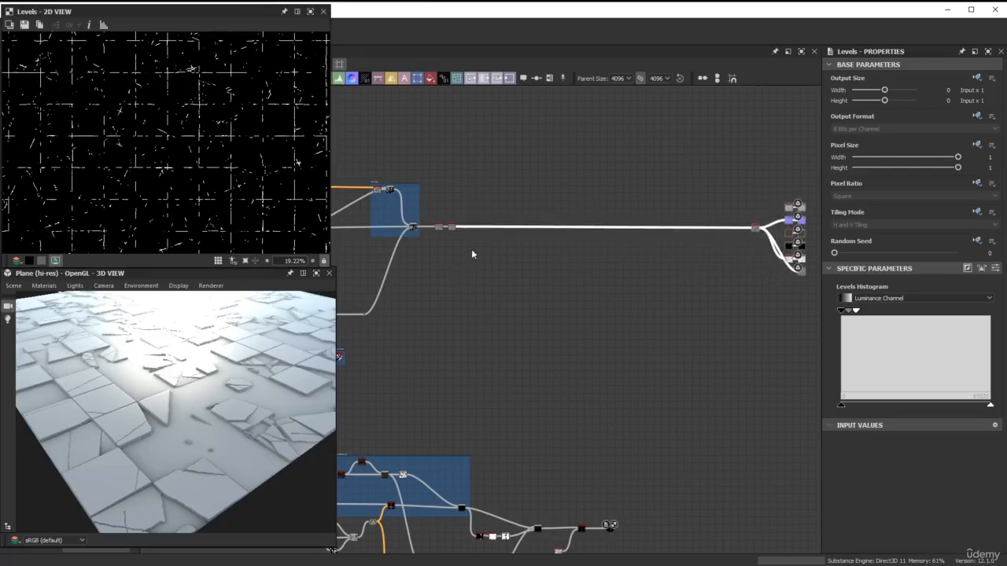
scroll(471, 248, "up", 5)
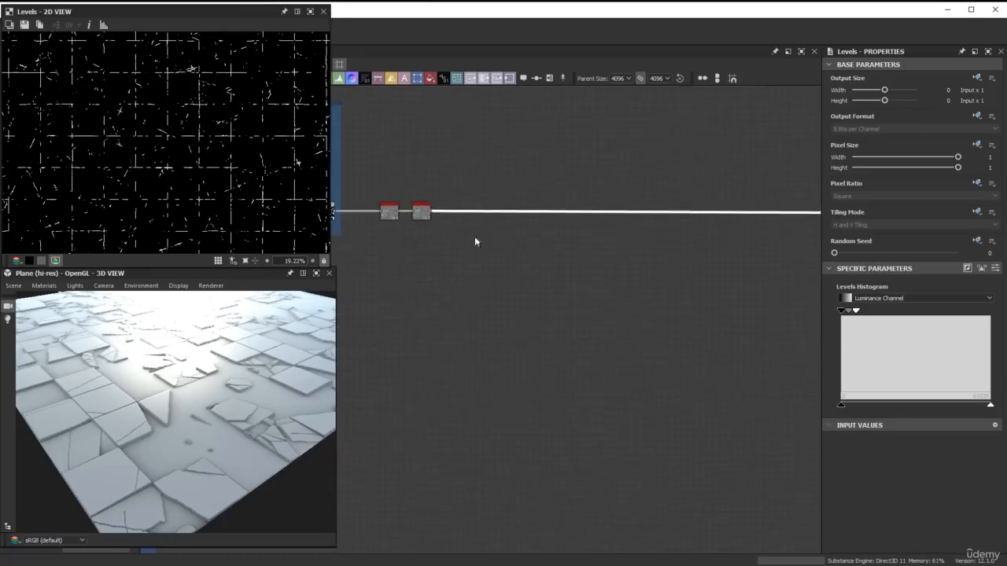
key("space")
type("bl")
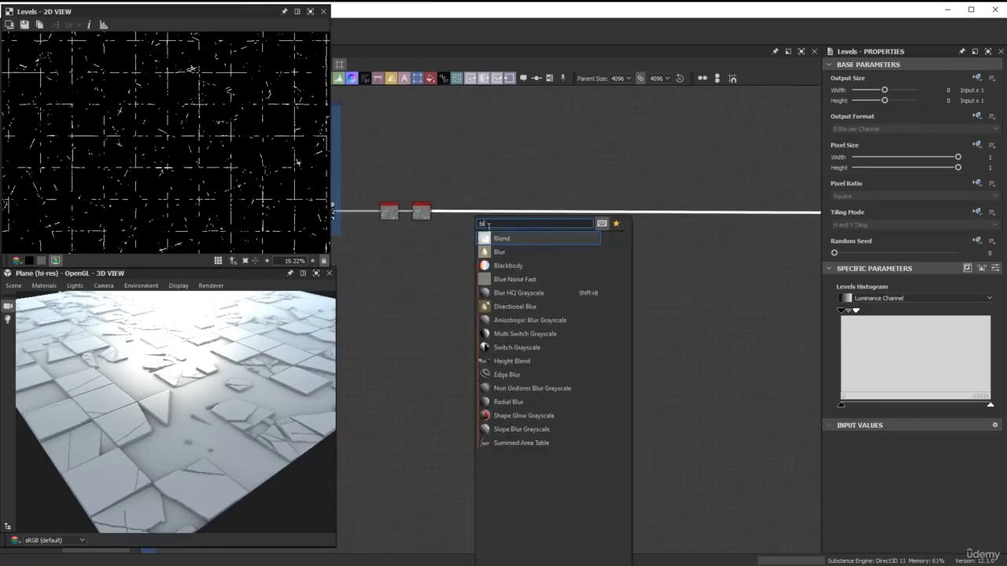
left_click(504, 238)
left_click_drag(803, 222, 528, 224)
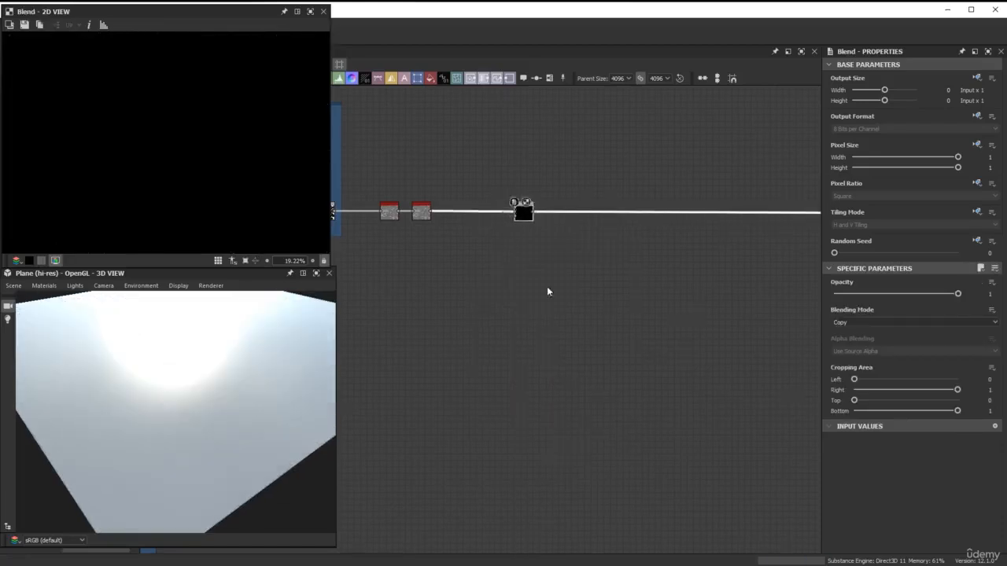
Step: Connect the grout Levels output to the foreground input of the new Blend node in the main chain
scroll(525, 196, "down", 3)
middle_click_drag(525, 190, 645, 468)
scroll(645, 468, "up", 3)
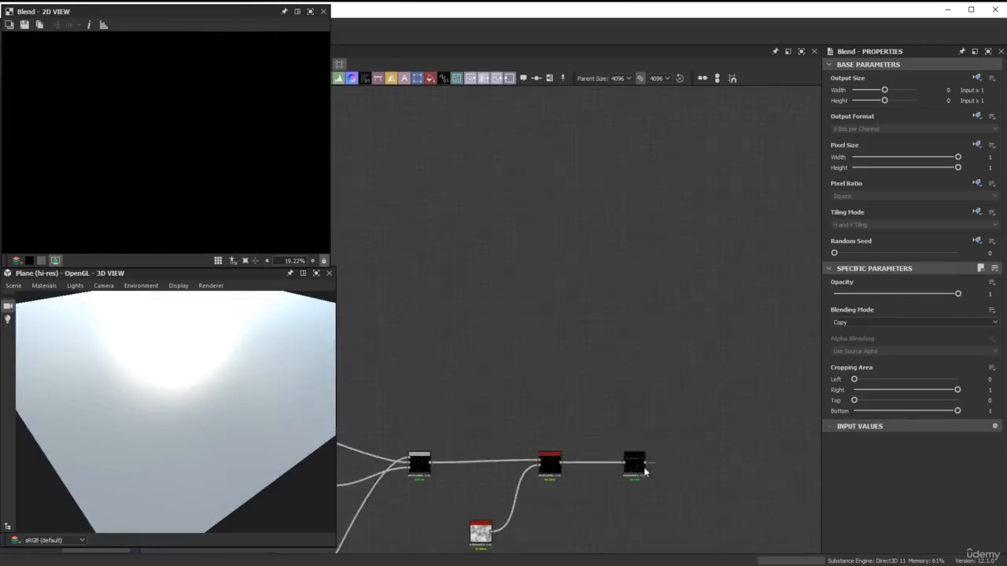
left_click_drag(645, 465, 558, 150)
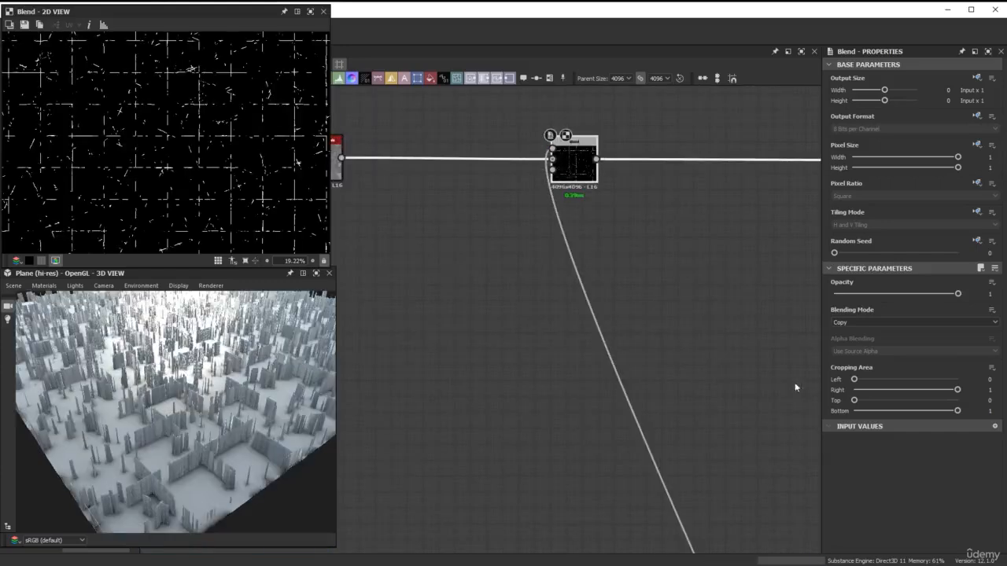
Step: Set the grout Blend to Add (Linear Dodge) with 0.05 opacity and inspect the floor in the enlarged 3D view
left_click(871, 318)
left_click(870, 333)
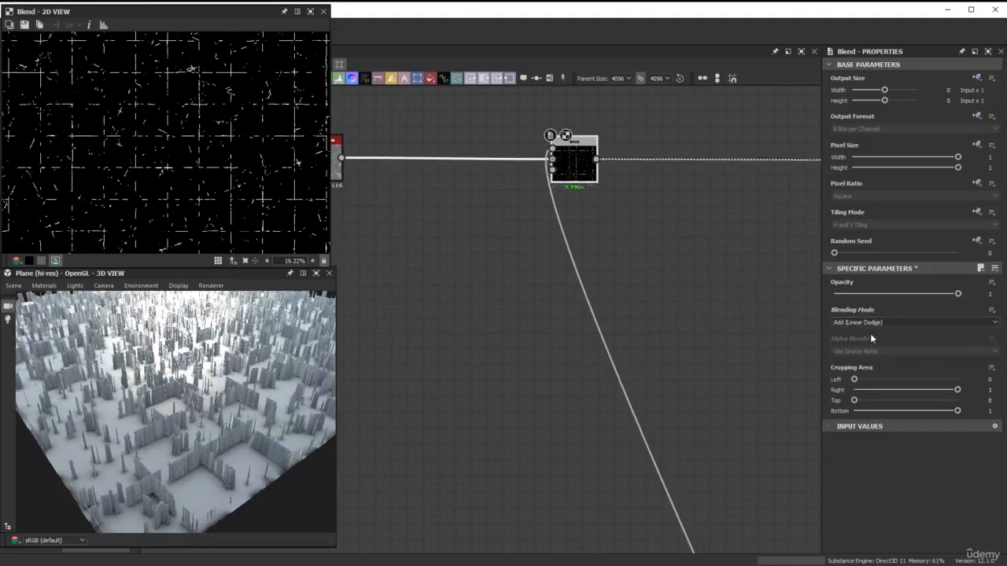
left_click(990, 293)
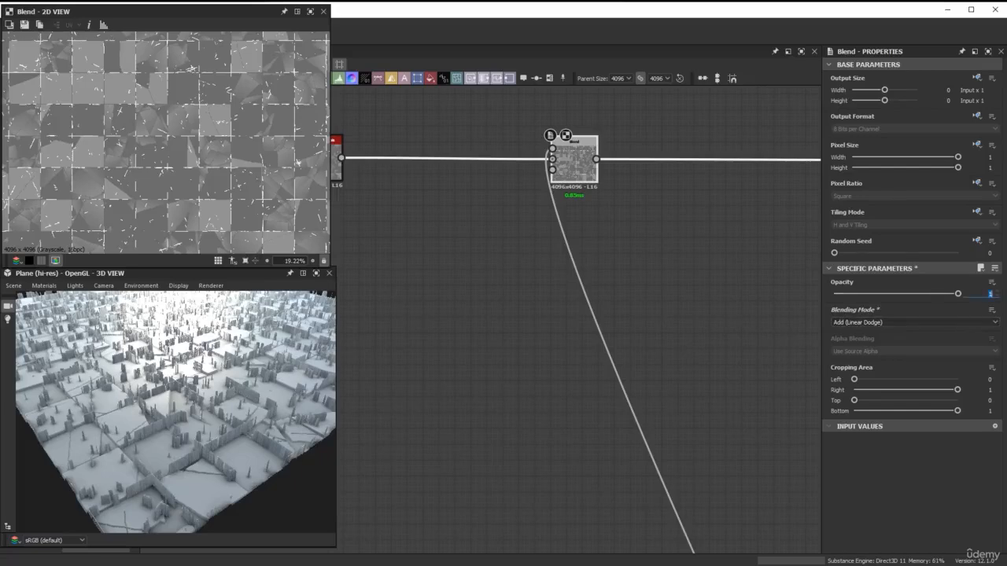
type("0.05")
key("Return")
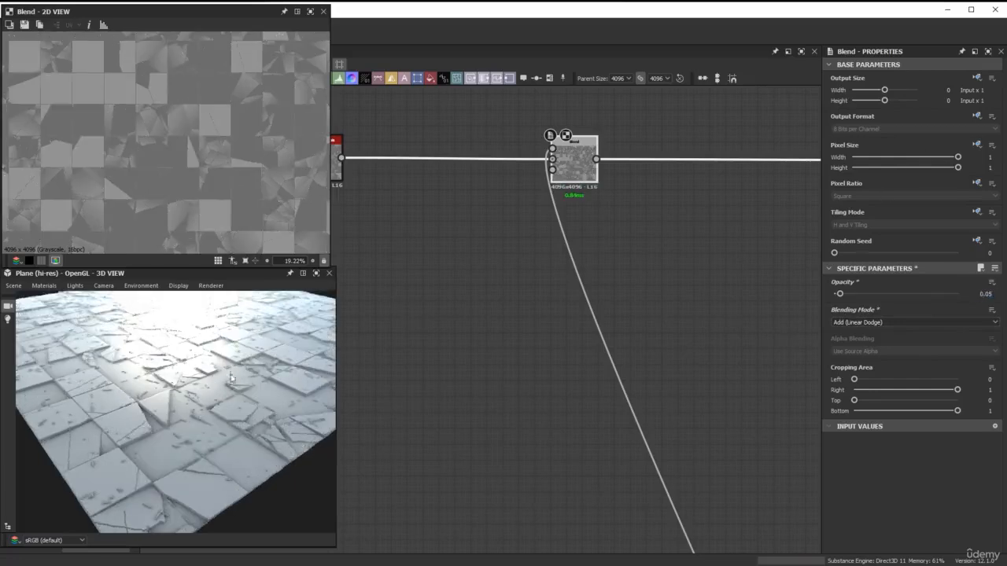
left_click(316, 274)
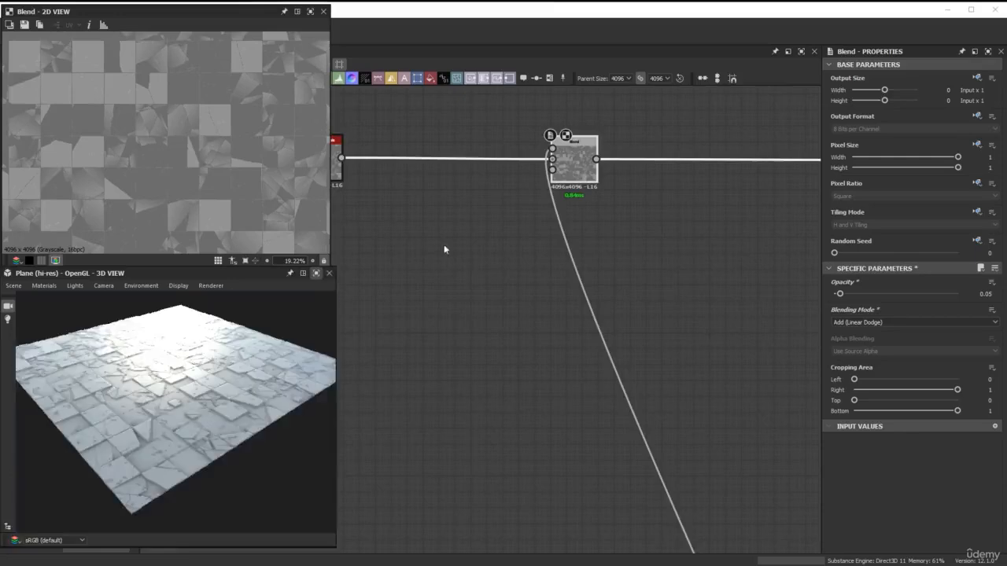
Step: Insert a Blend node into the grout output connection and place it directly after the grout Levels node
scroll(444, 244, "down", 5)
middle_click_drag(503, 398, 579, 219)
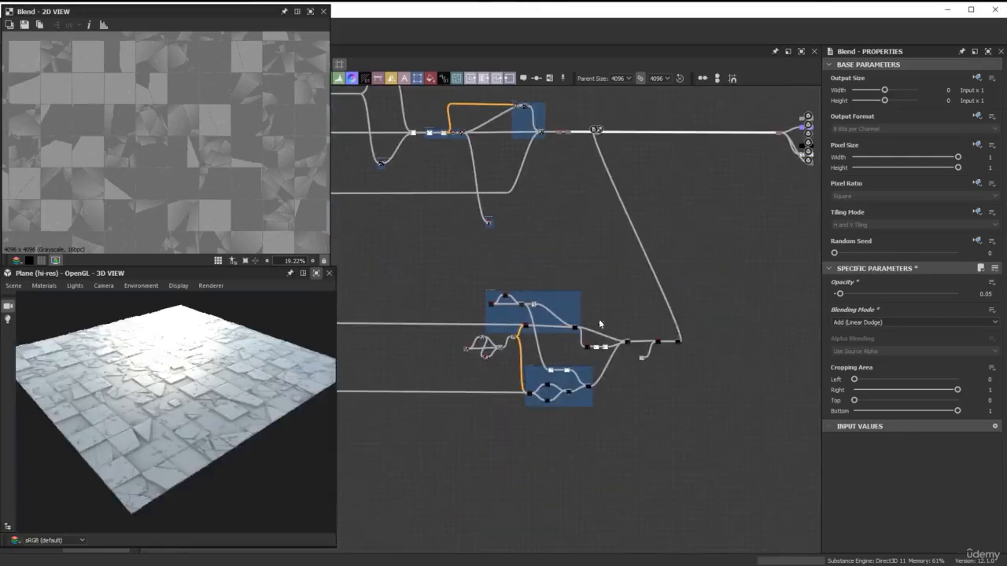
scroll(671, 333, "up", 3)
scroll(672, 333, "up", 2)
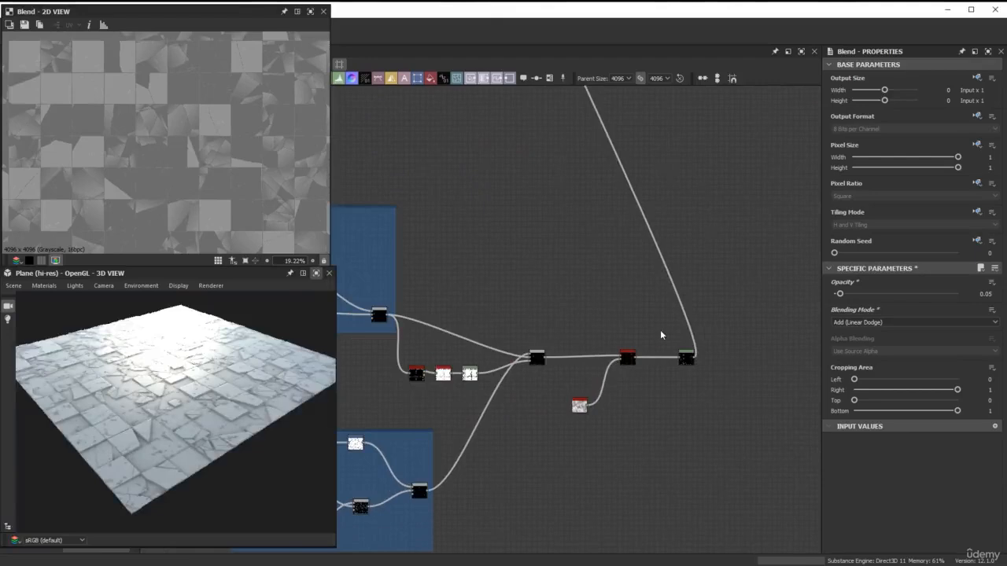
key("space")
type("bl")
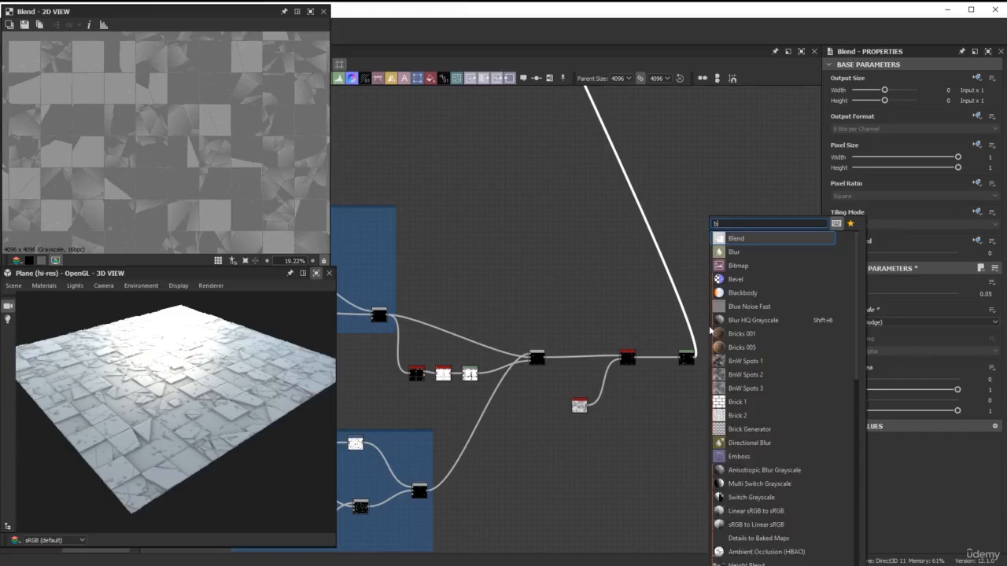
left_click(740, 240)
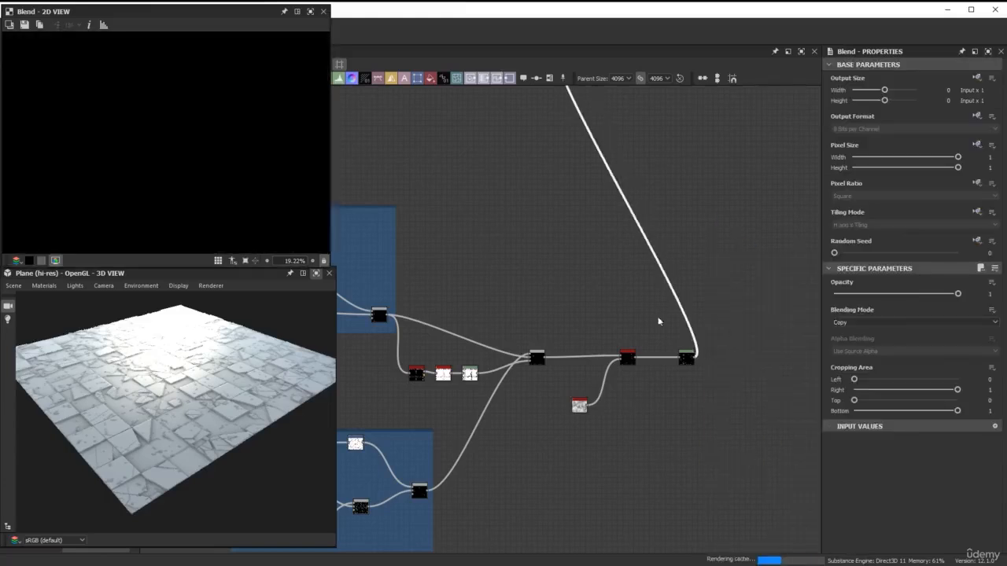
scroll(658, 317, "down", 1)
left_click_drag(572, 97, 682, 368)
scroll(740, 358, "up", 3)
scroll(737, 365, "up", 1)
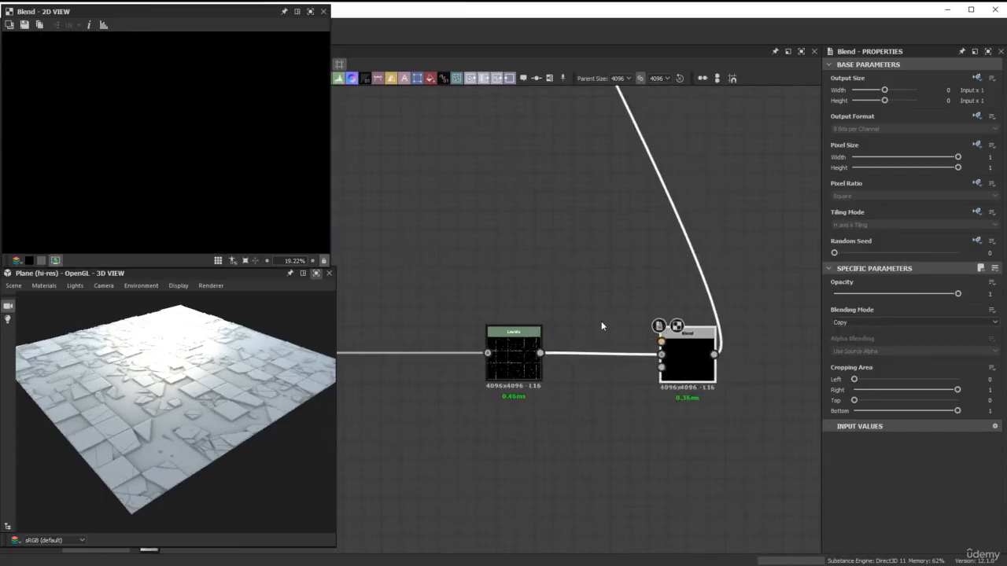
Step: Connect the output of the "Mask of all tiles" node to the foreground input of the Blend after the grout Levels
scroll(600, 320, "down", 8)
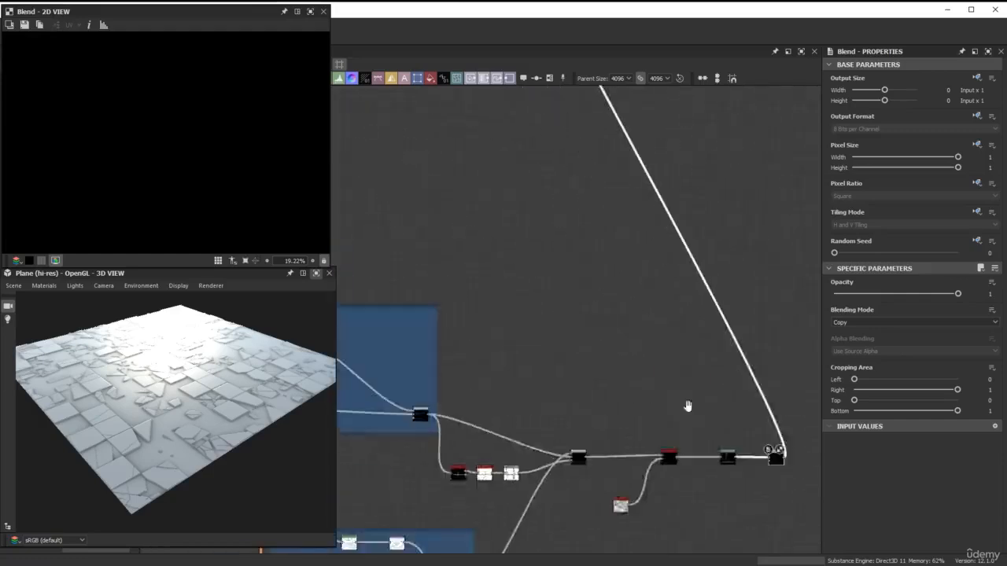
middle_click_drag(581, 297, 594, 299)
scroll(490, 256, "up", 3)
scroll(444, 230, "up", 3)
middle_click_drag(443, 229, 563, 265)
scroll(563, 265, "up", 2)
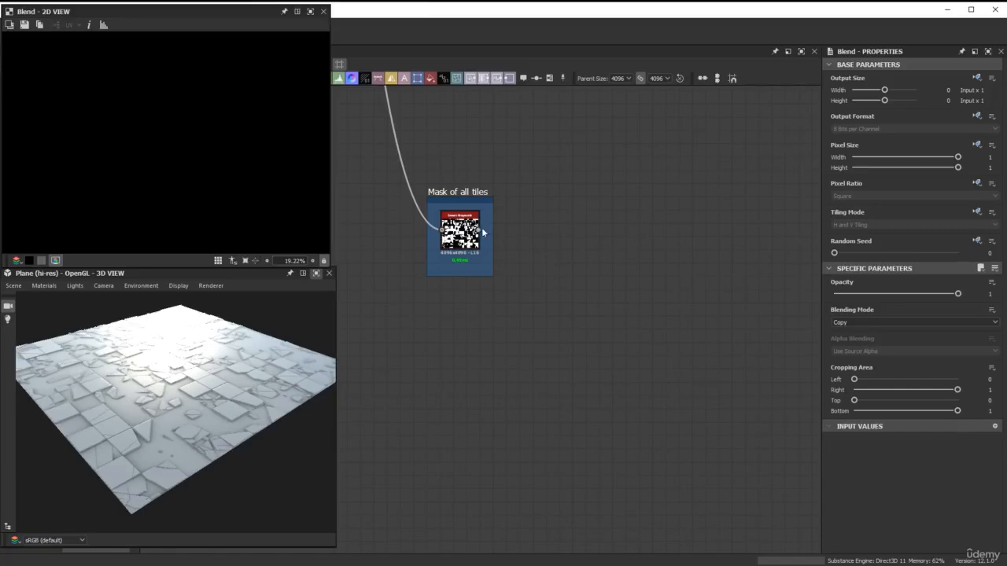
left_click_drag(479, 229, 692, 361)
scroll(653, 396, "down", 5)
scroll(690, 353, "up", 5)
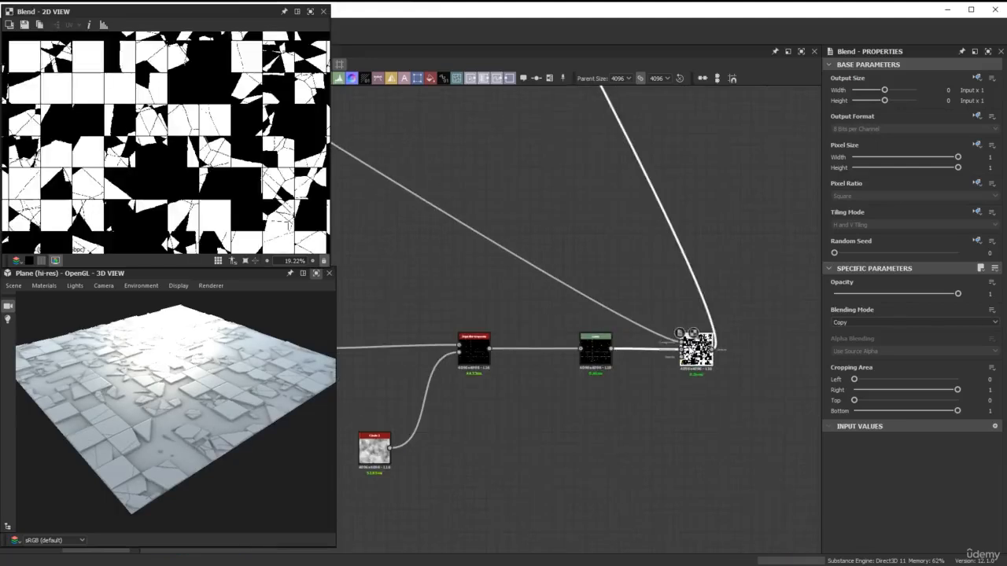
Step: Set the new Blend's blending mode to Subtract and check the floor in the enlarged 3D view
left_click(894, 323)
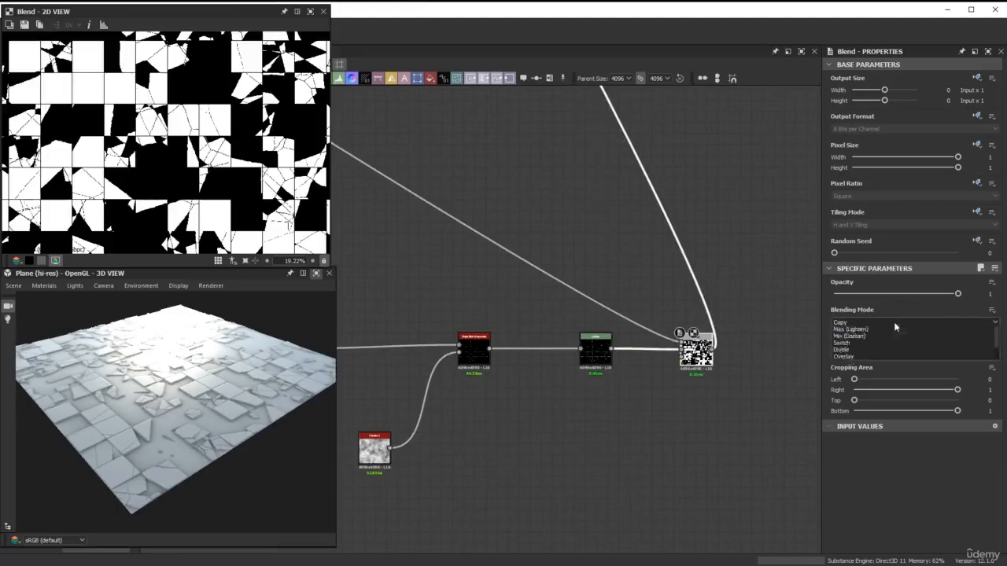
left_click(874, 344)
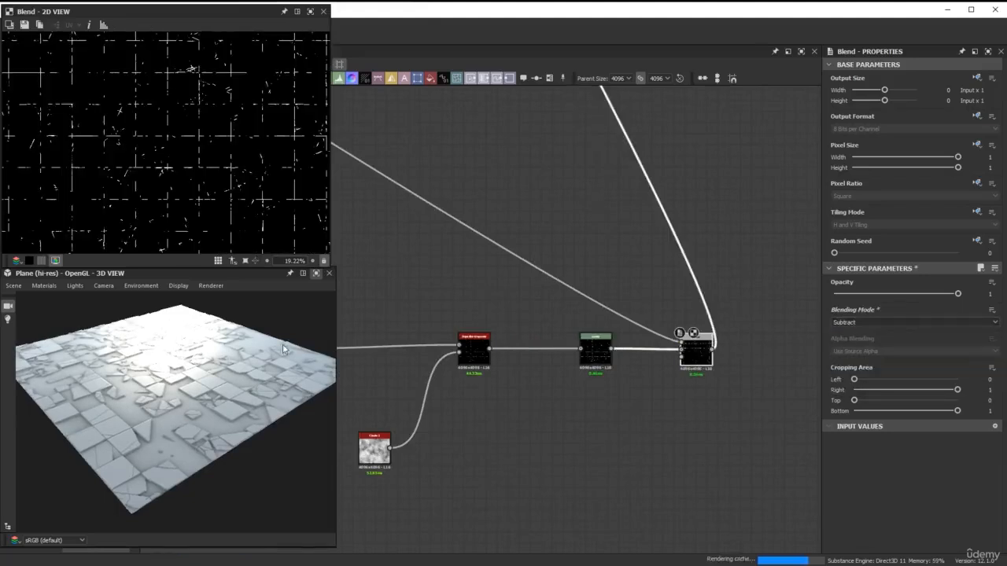
left_click(315, 275)
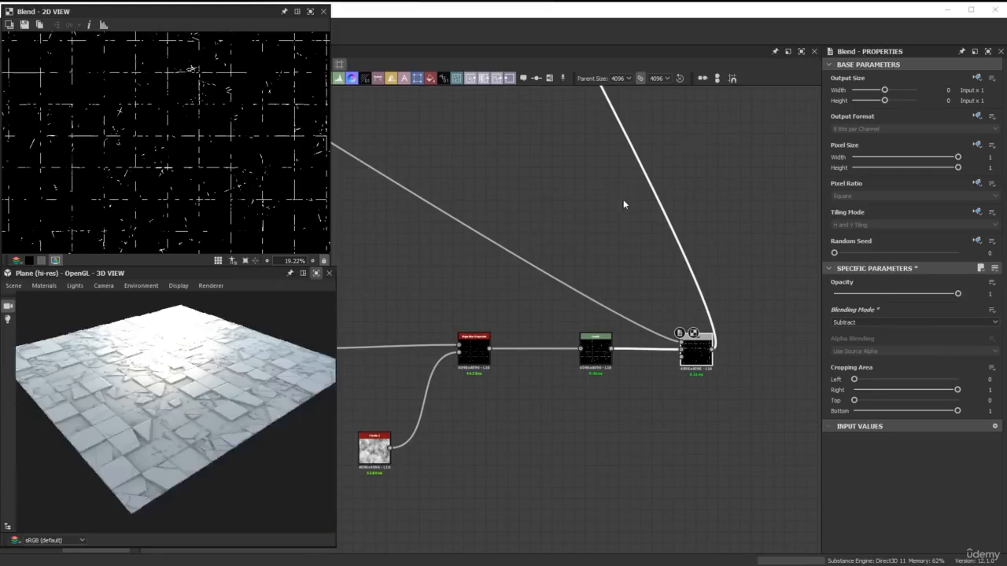
Step: Select all the grout mask nodes and enclose them in a frame titled "Grout"
scroll(623, 203, "down", 4)
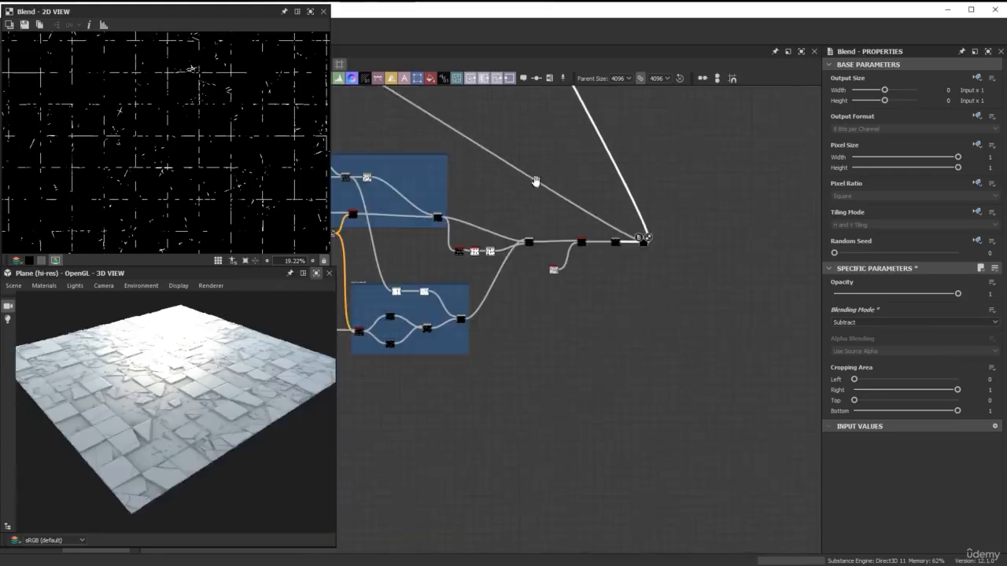
middle_click_drag(535, 181, 692, 207)
scroll(592, 220, "down", 3)
middle_click_drag(535, 204, 462, 191)
scroll(463, 191, "up", 2)
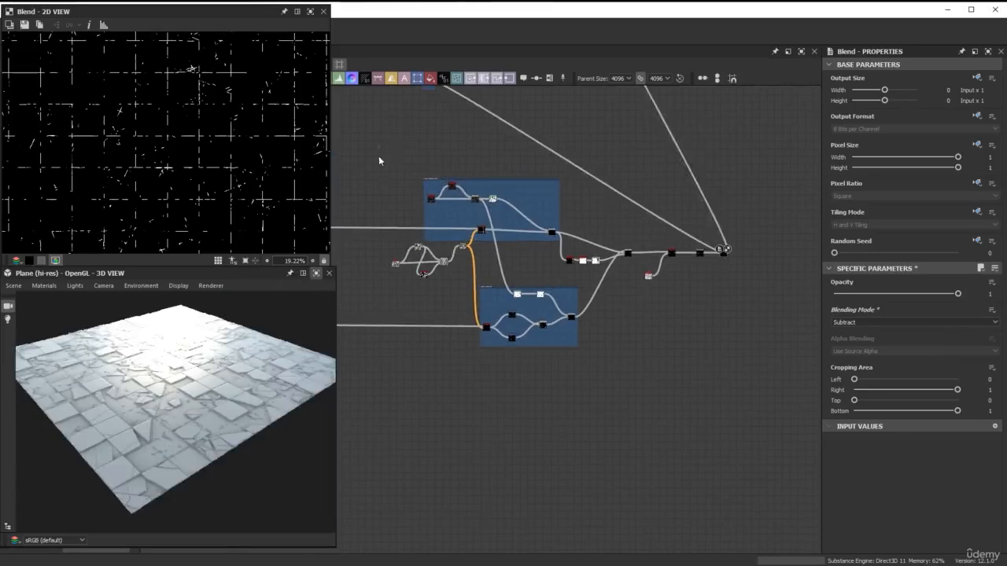
left_click_drag(379, 156, 744, 365)
scroll(718, 259, "up", 5)
right_click(718, 263)
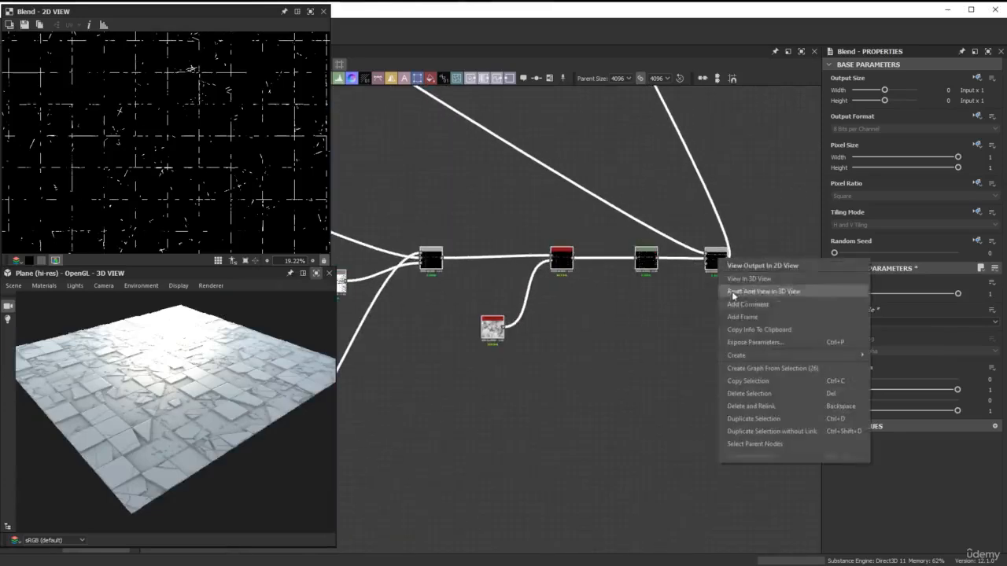
left_click(753, 318)
double_click(869, 117)
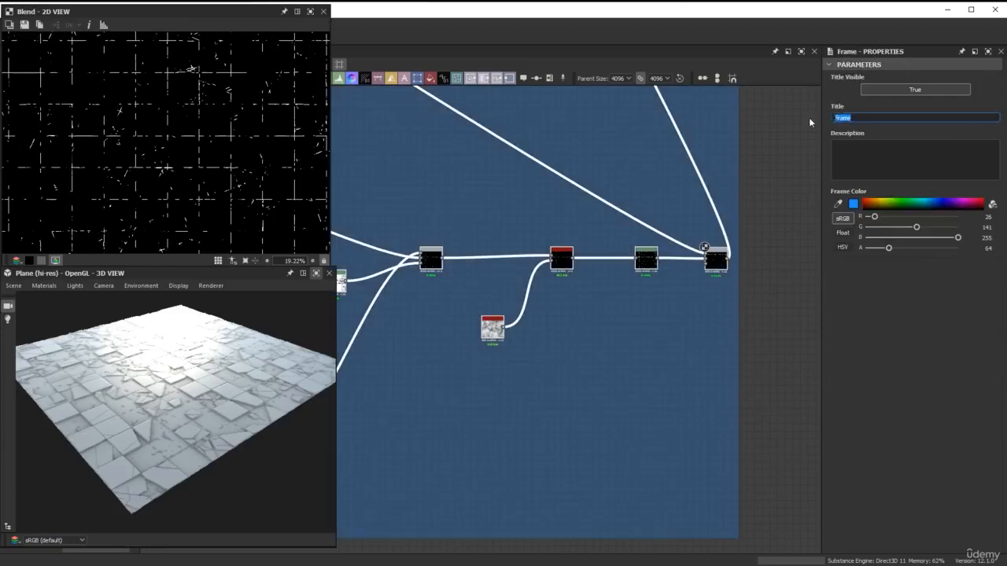
type("Grout")
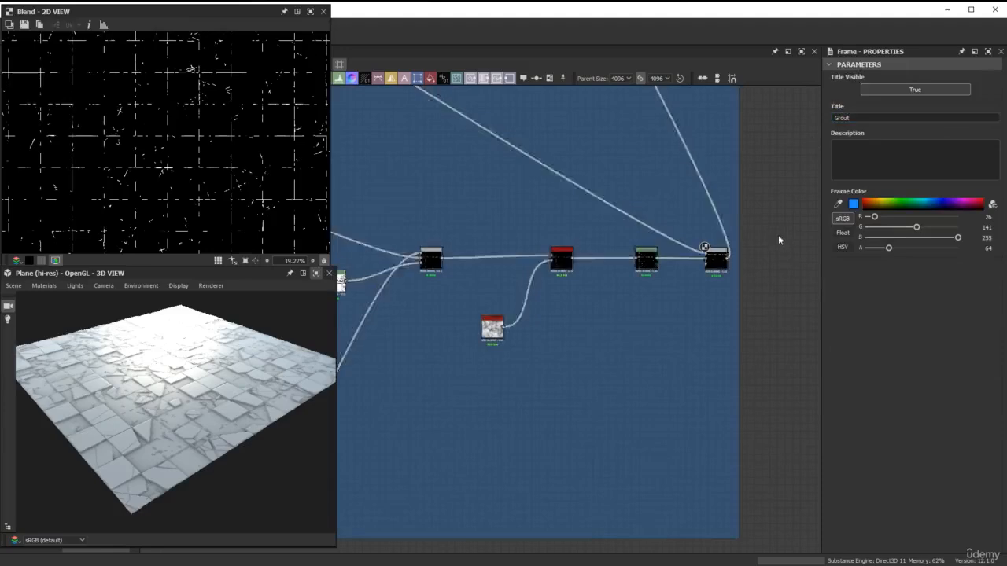
Step: Reroute the main chain's output connection to start from the node before the grout Blend, bypassing that Blend
scroll(612, 149, "down", 5)
middle_click_drag(613, 132, 653, 279)
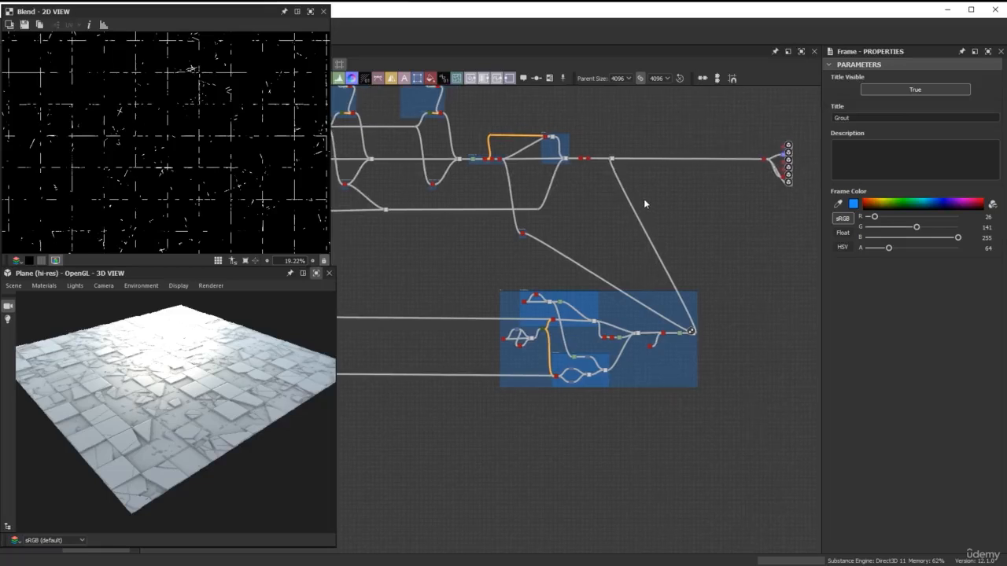
scroll(644, 199, "up", 5)
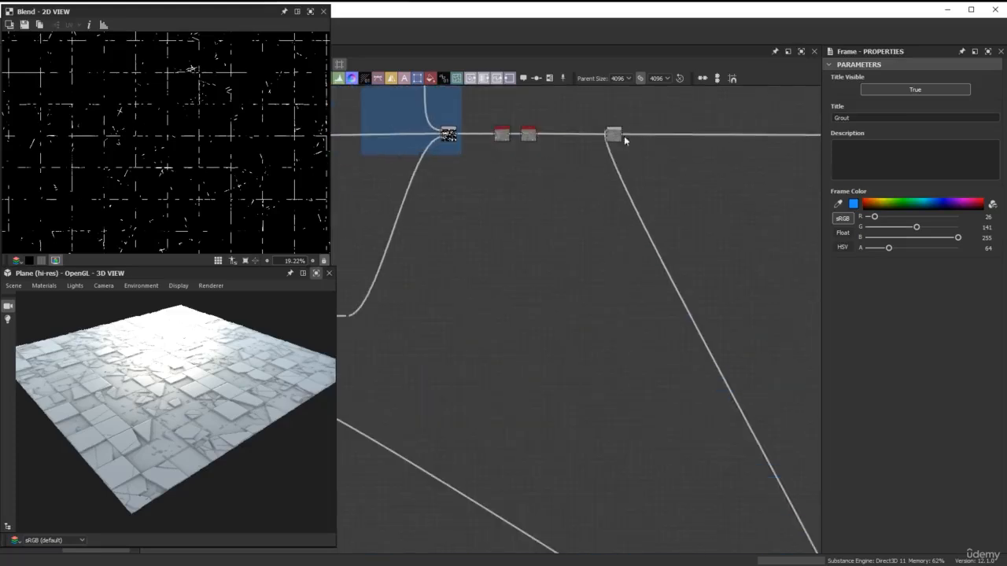
scroll(623, 131, "up", 2)
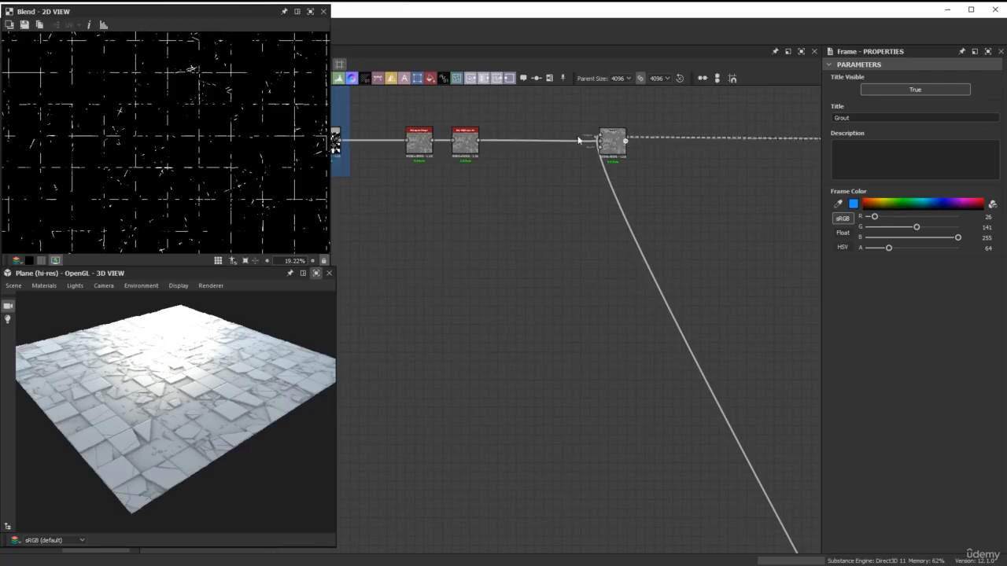
left_click_drag(578, 140, 466, 137, "shift")
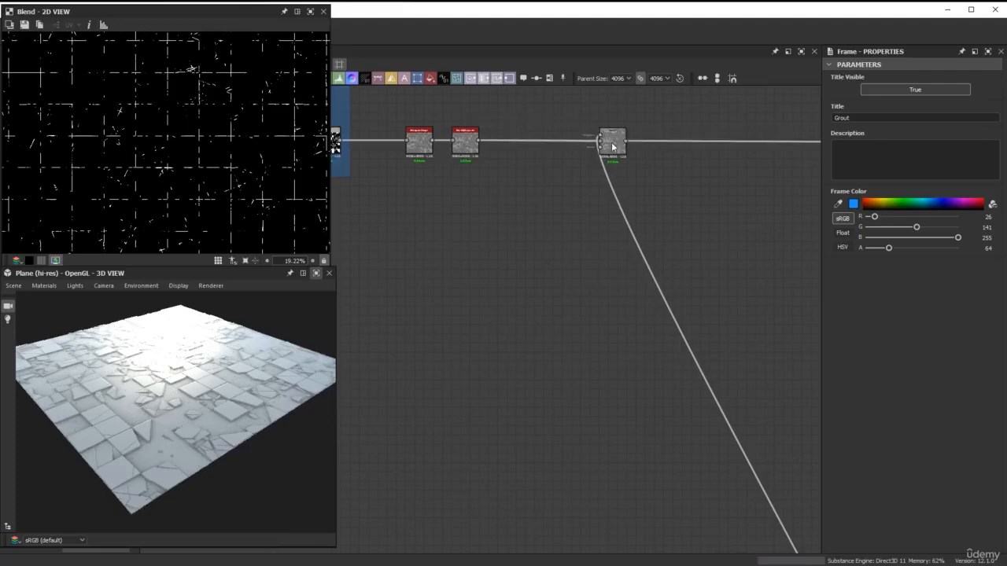
Step: Pull the bypassed grout Blend off the main chain and delete it, leaving the Grout network separate
left_click_drag(613, 147, 614, 233)
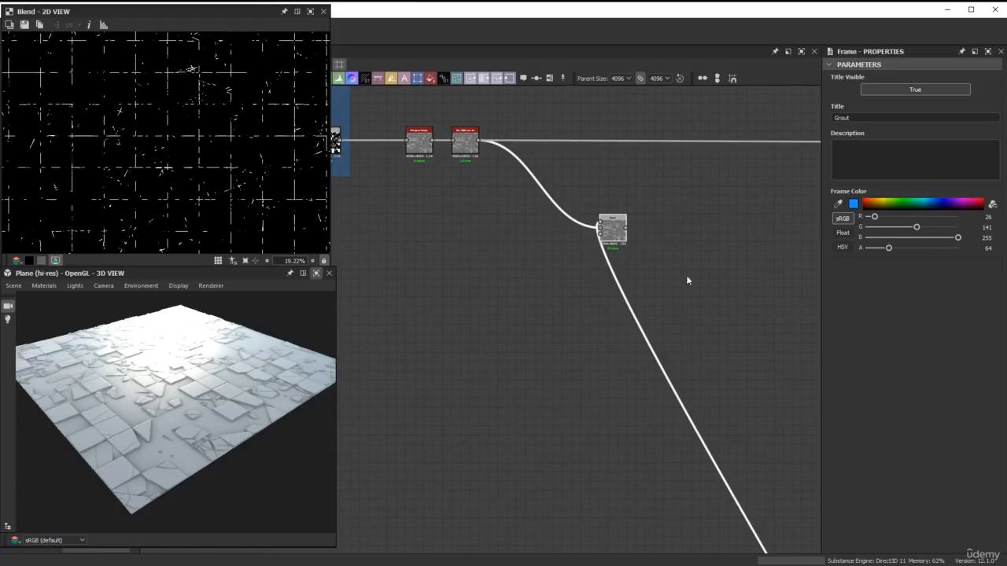
key("Delete")
scroll(646, 305, "down", 6)
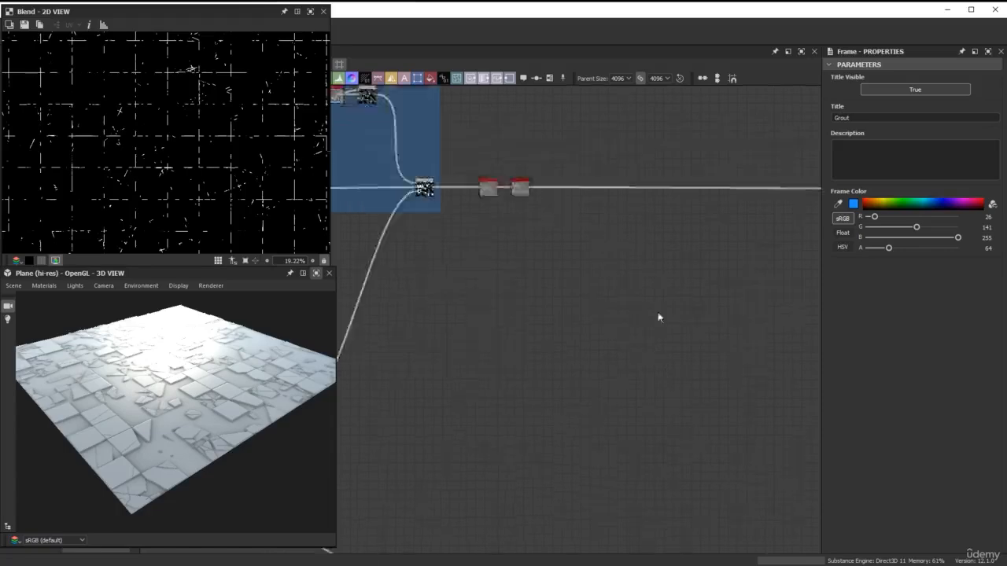
middle_click_drag(665, 355, 527, 232)
scroll(700, 302, "up", 2)
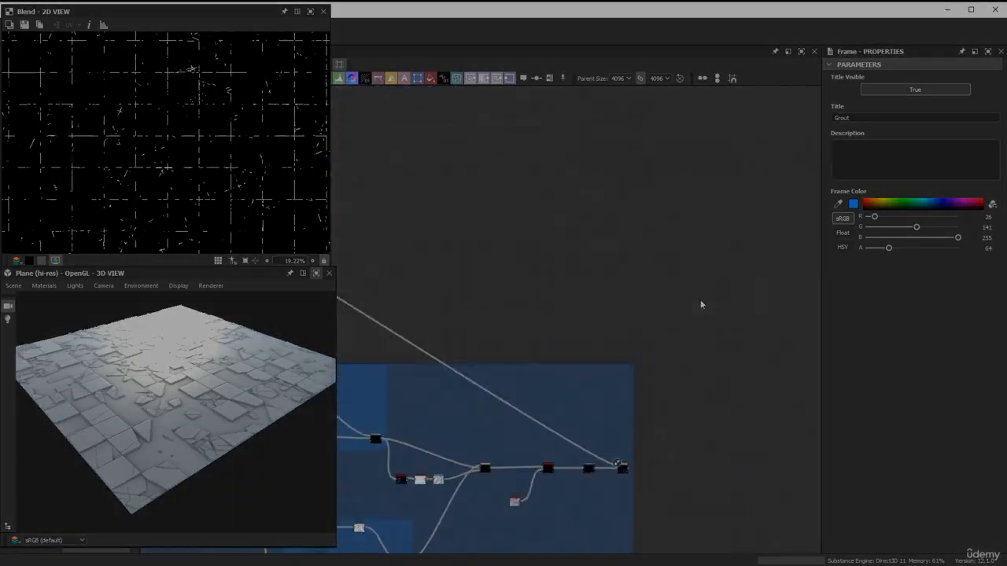